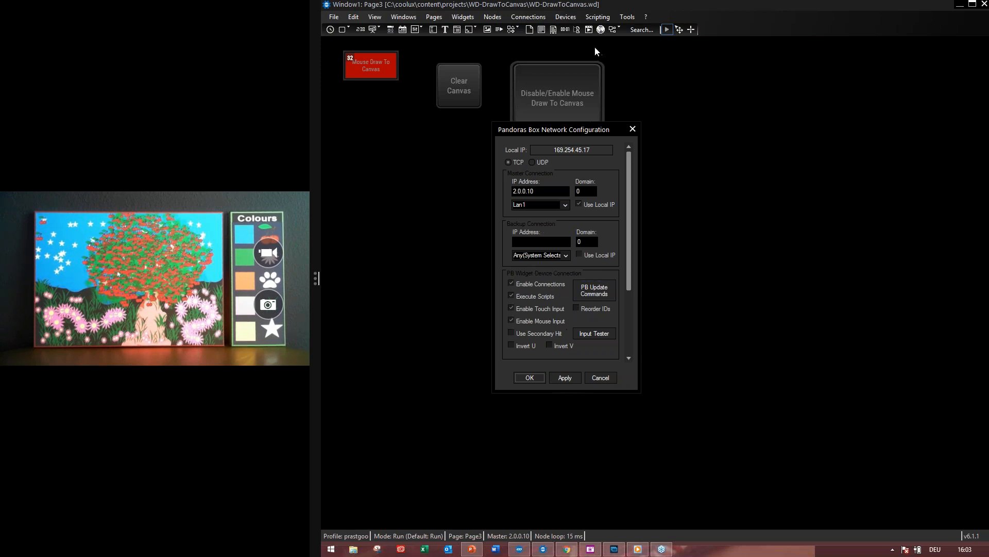
Switch to the Pandoras Box manager, move the network configuration dialog aside and select the Widget Designer device
left_click(521, 549)
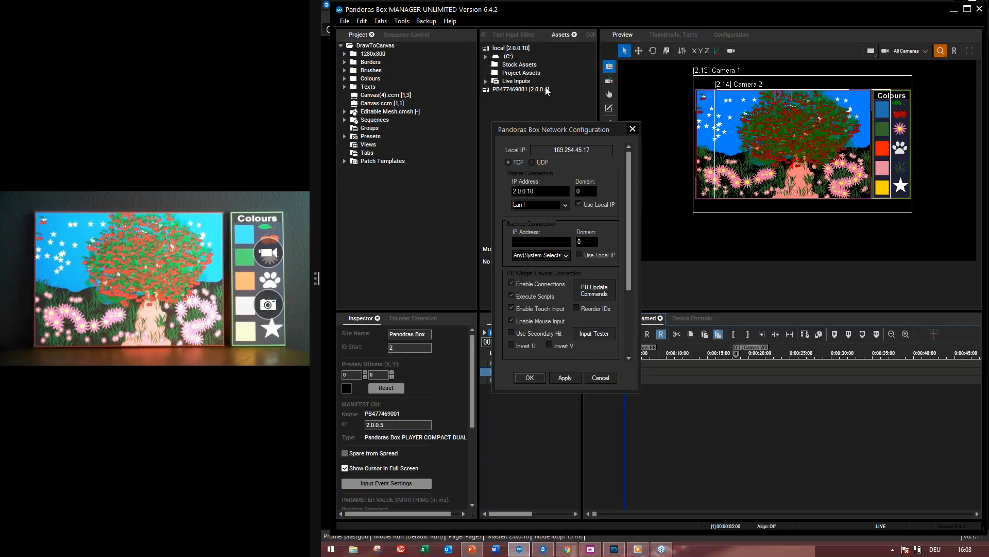
left_click_drag(539, 128, 725, 131)
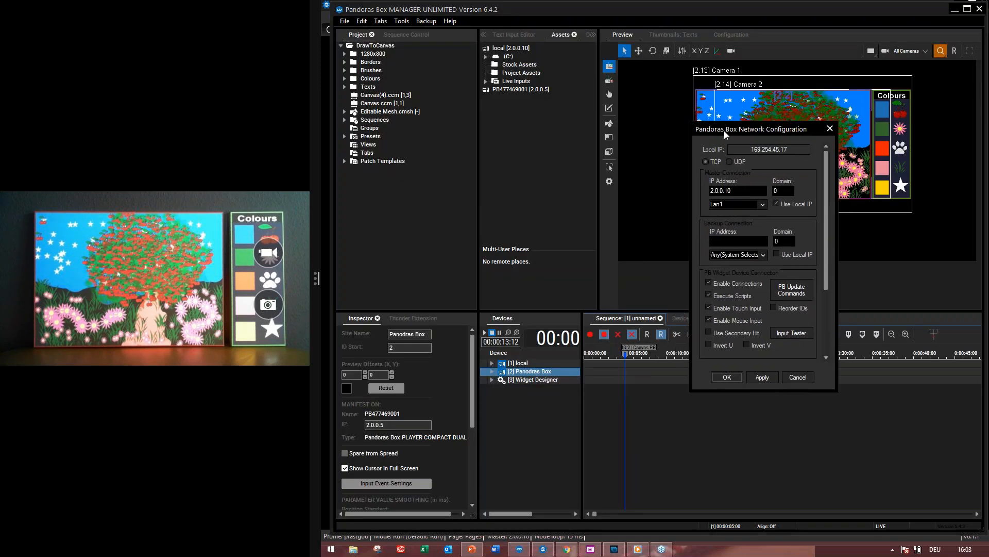
left_click(535, 381)
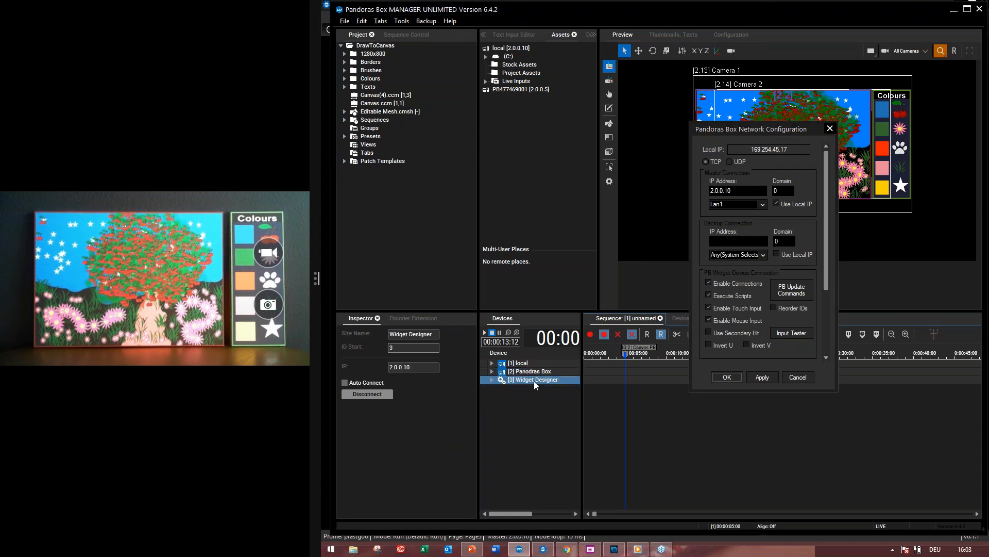
Find Widget Designer.clib in the Widget Designer folder of the available device types
left_click(593, 34)
left_click(534, 31)
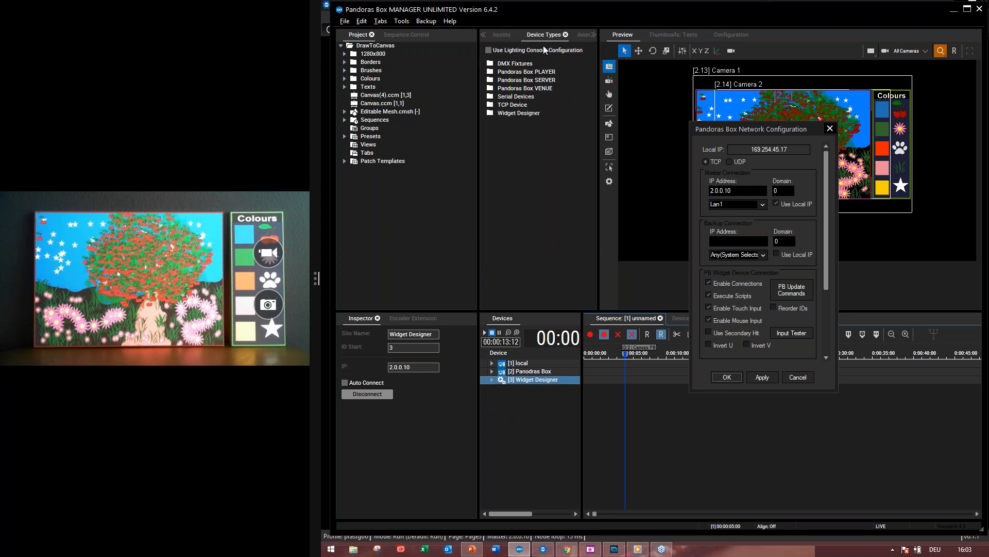
double_click(524, 115)
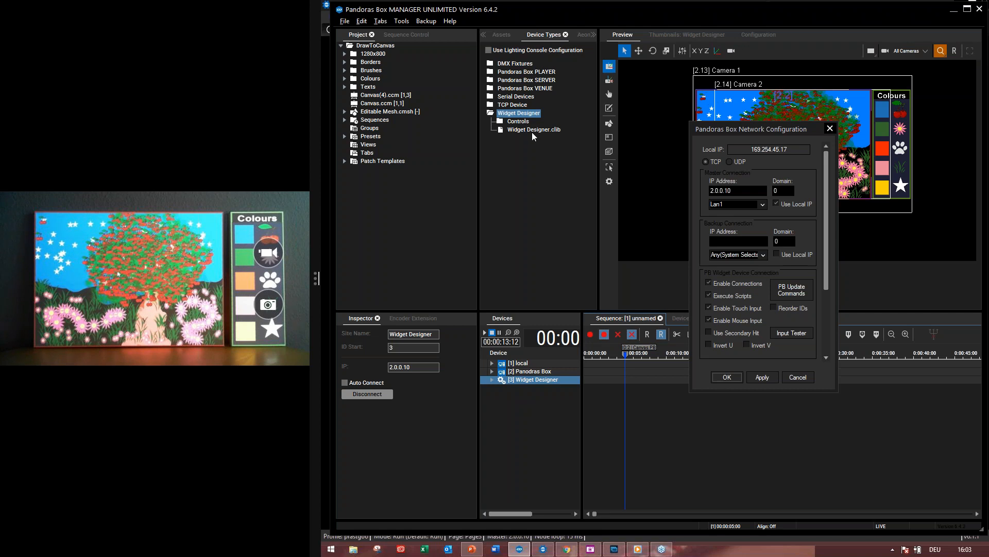
left_click(534, 133)
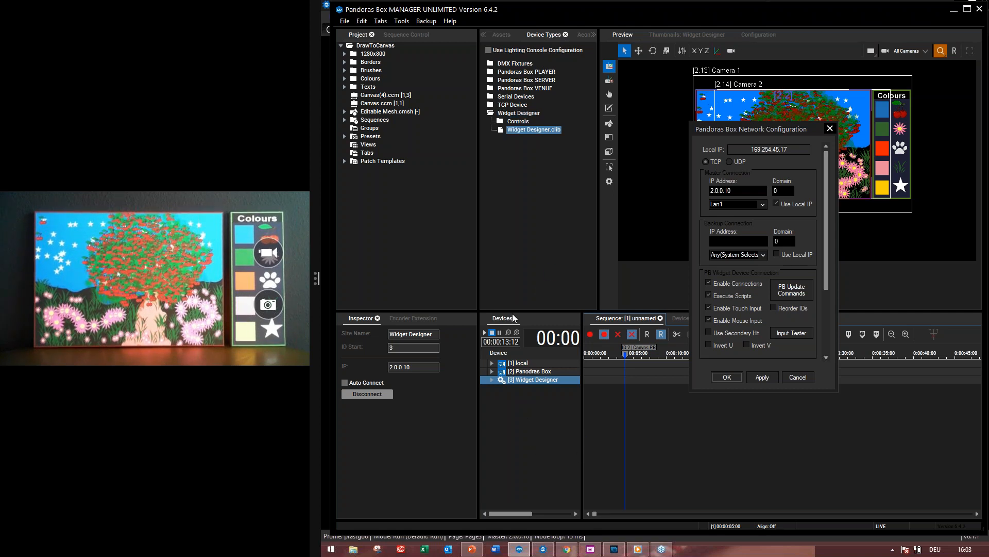
Disconnect and reconnect the Widget Designer device, and dismiss the network configuration dialog without saving changes
left_click(543, 380)
left_click(376, 394)
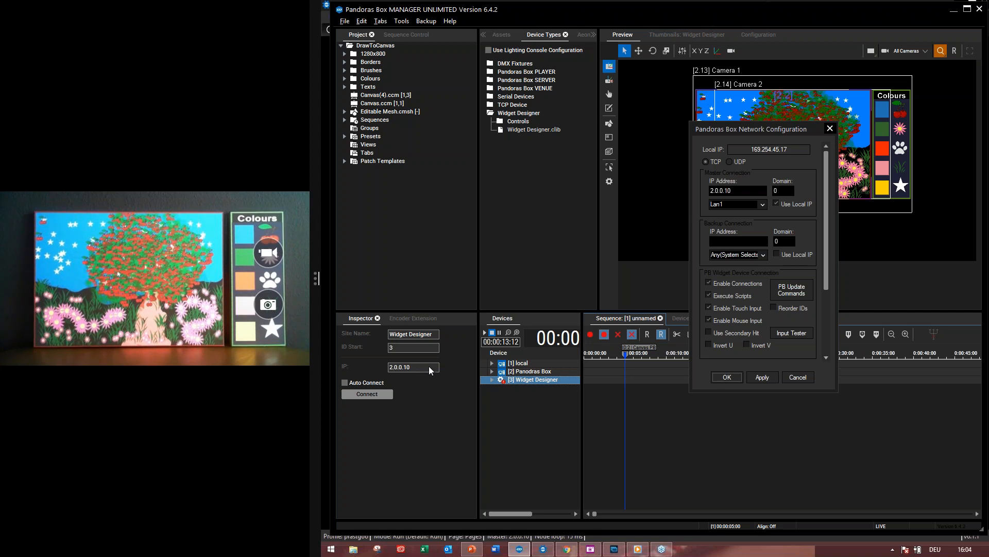
left_click(364, 395)
left_click(791, 377)
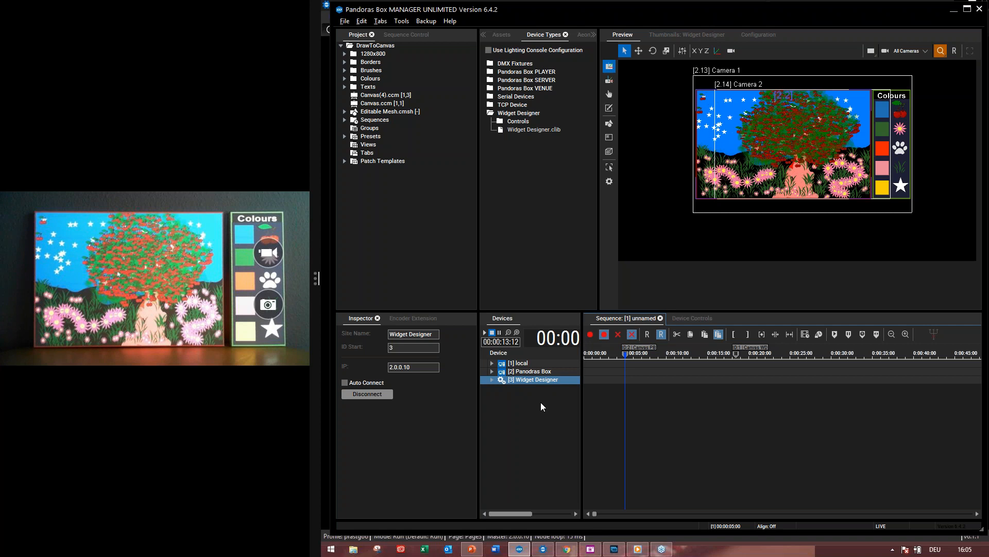
Expand the layers of the Panodras Box device and jump the sequence to the Canvas WD cue
double_click(534, 370)
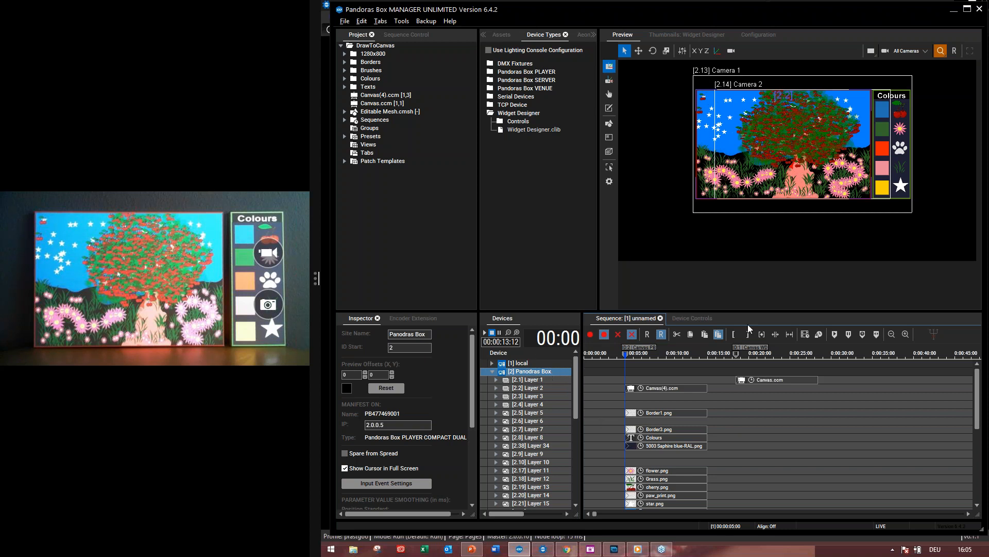
left_click(727, 353)
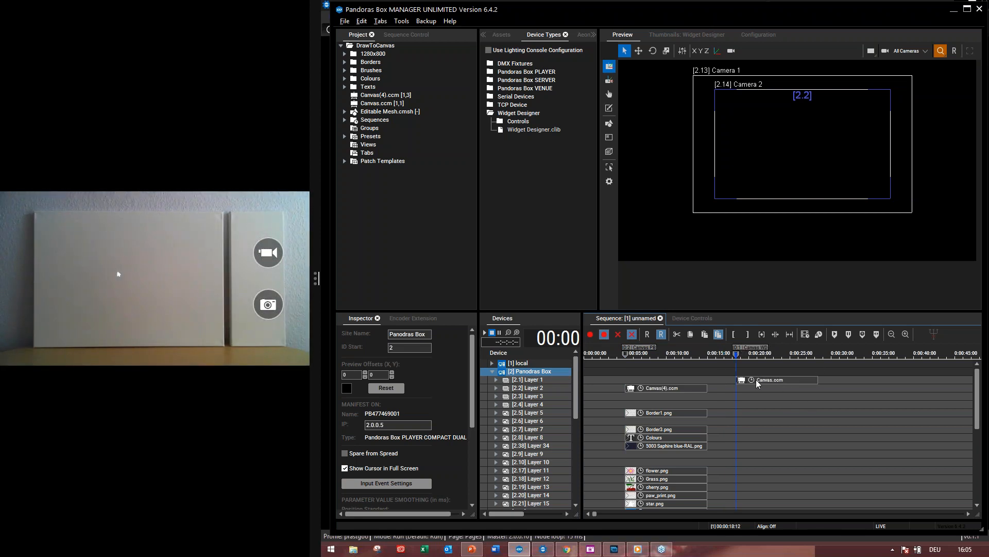
Show the properties of Canvas.ccm and enlarge the Inspector so its texture settings and file locations are readable
left_click(395, 103)
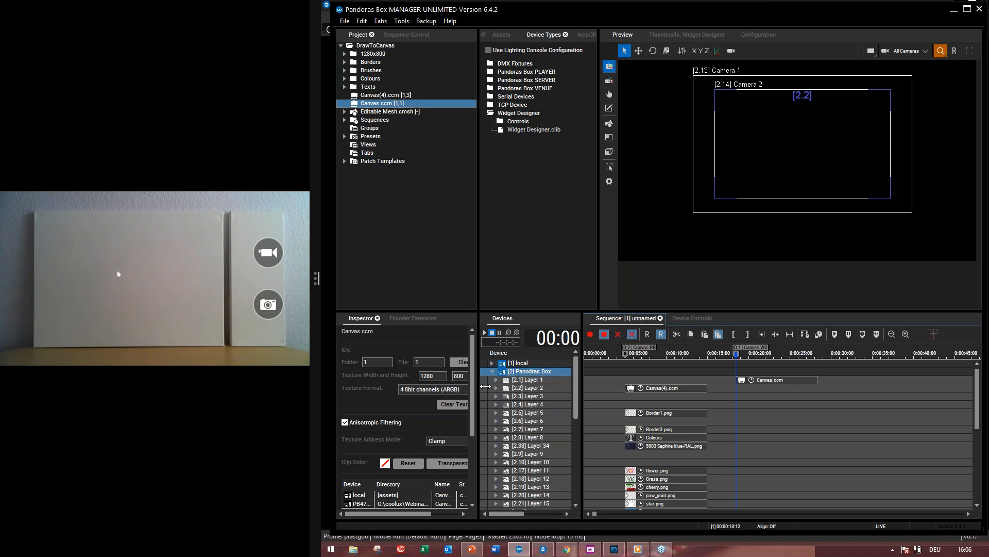
left_click_drag(478, 386, 510, 386)
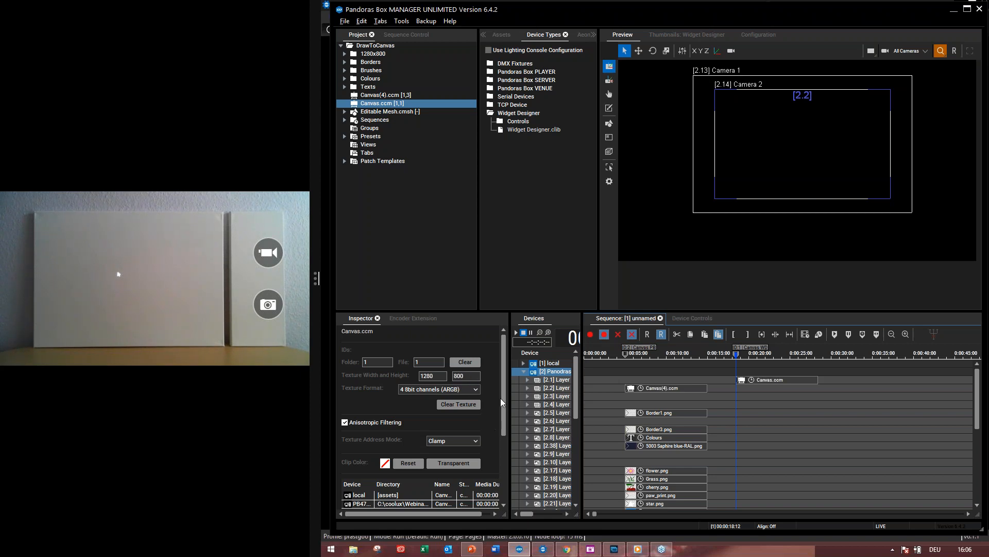
left_click_drag(503, 398, 505, 369)
left_click_drag(530, 312, 523, 272)
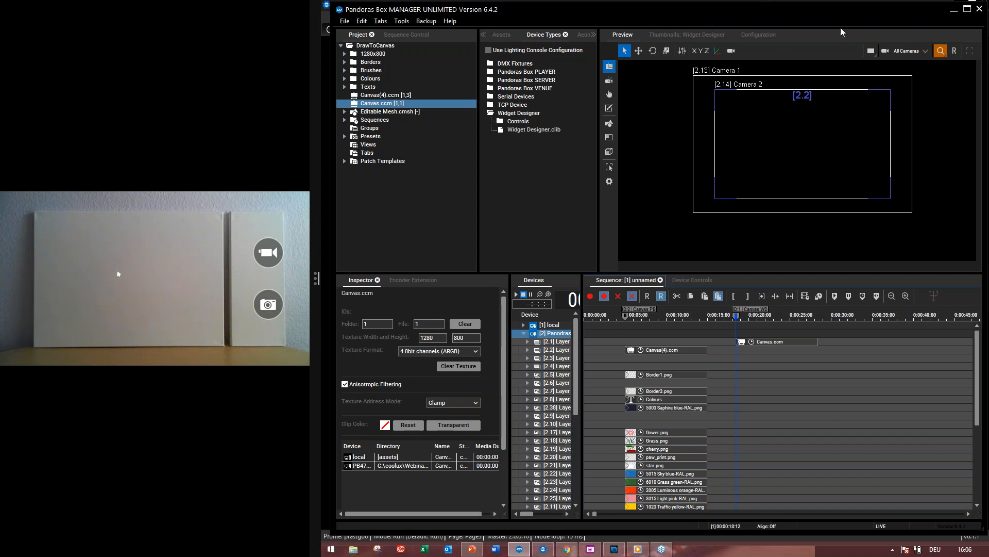
Preview Output 1 and turn on mesh editing to examine the warping grid on both canvases
left_click(902, 52)
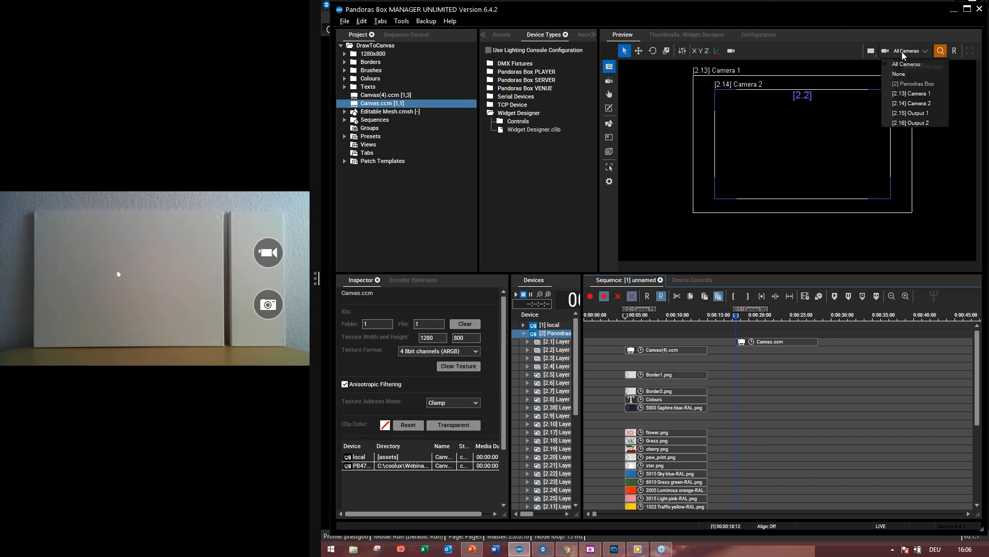
left_click(902, 113)
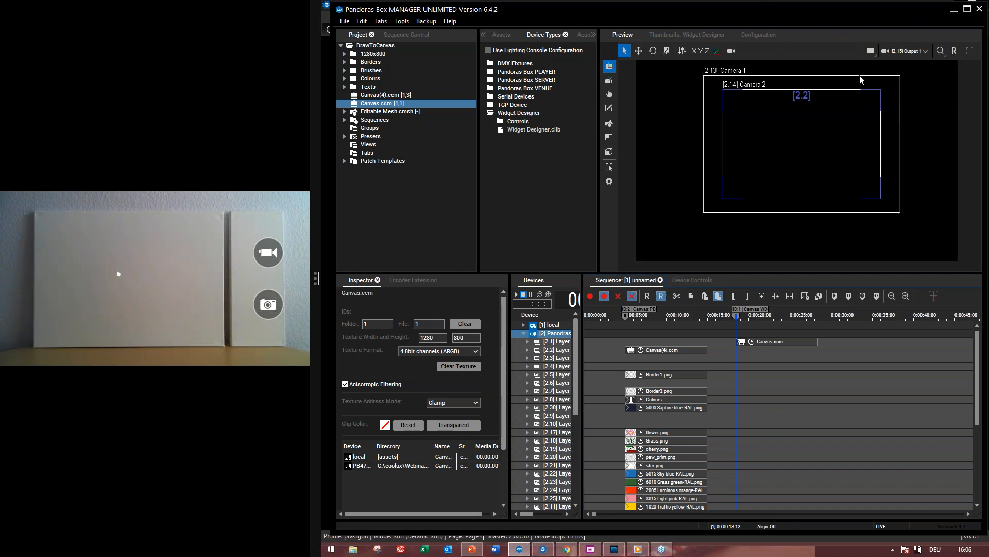
left_click(608, 124)
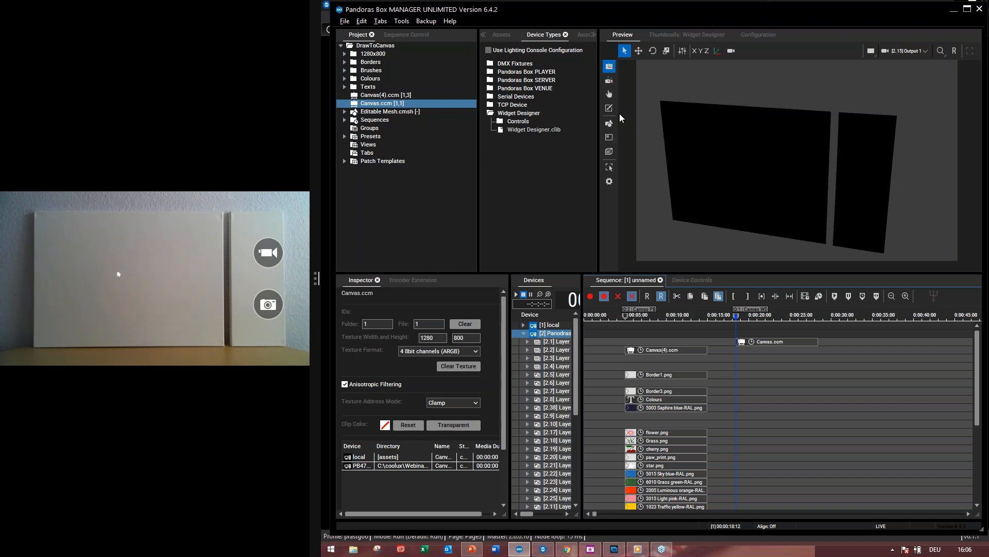
left_click(611, 122)
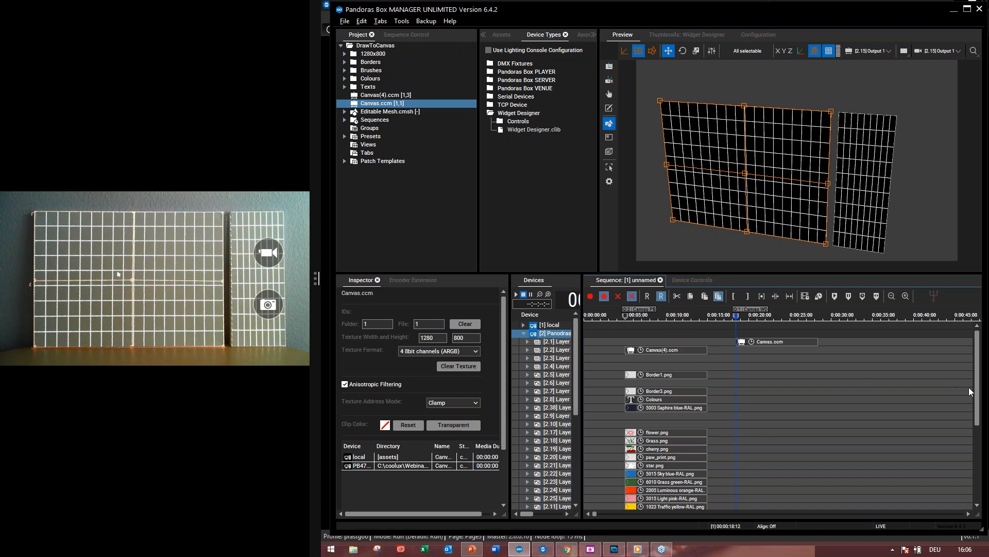
Assign the Geometry.png test pattern from the 1280x800 folder to Layer 28 and select that layer
left_click_drag(978, 417, 976, 483)
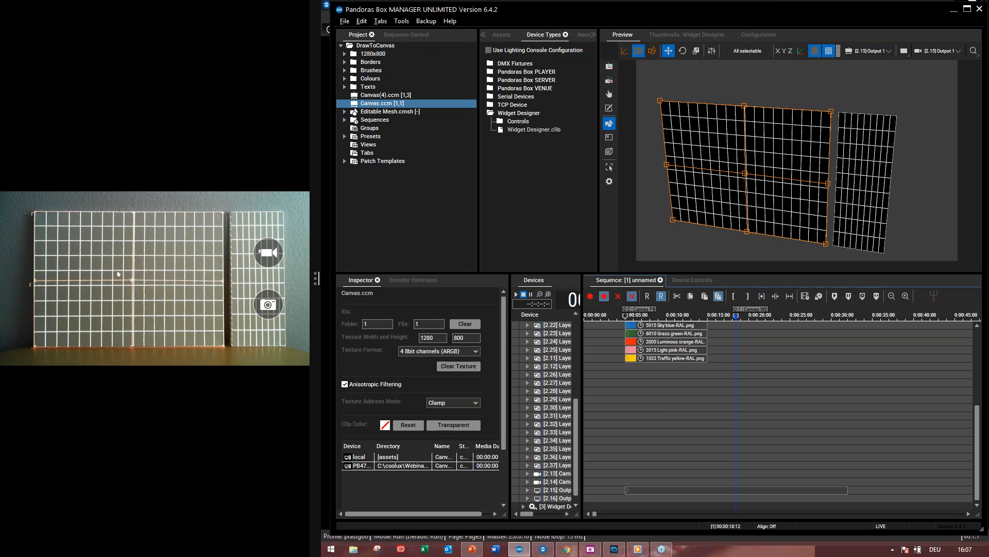
double_click(376, 54)
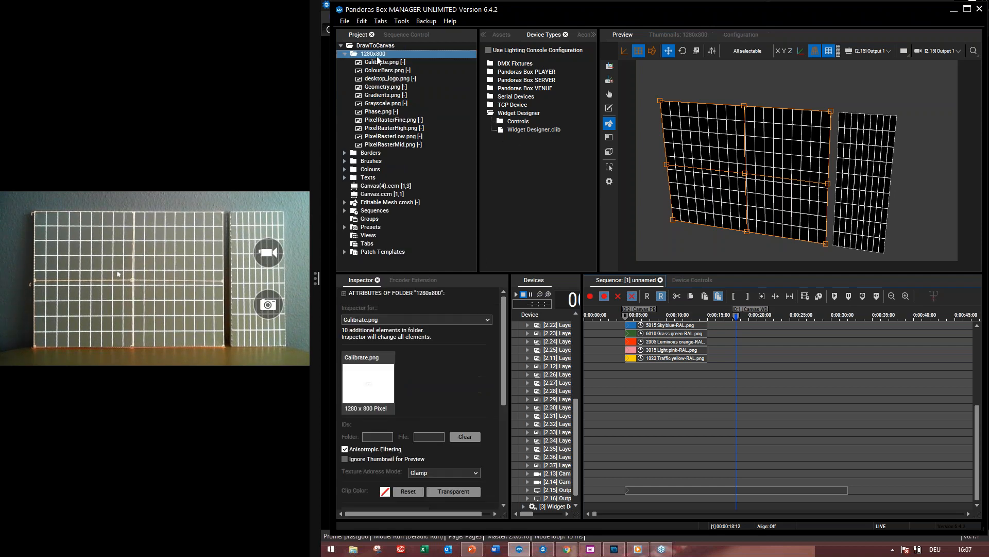
left_click(379, 87)
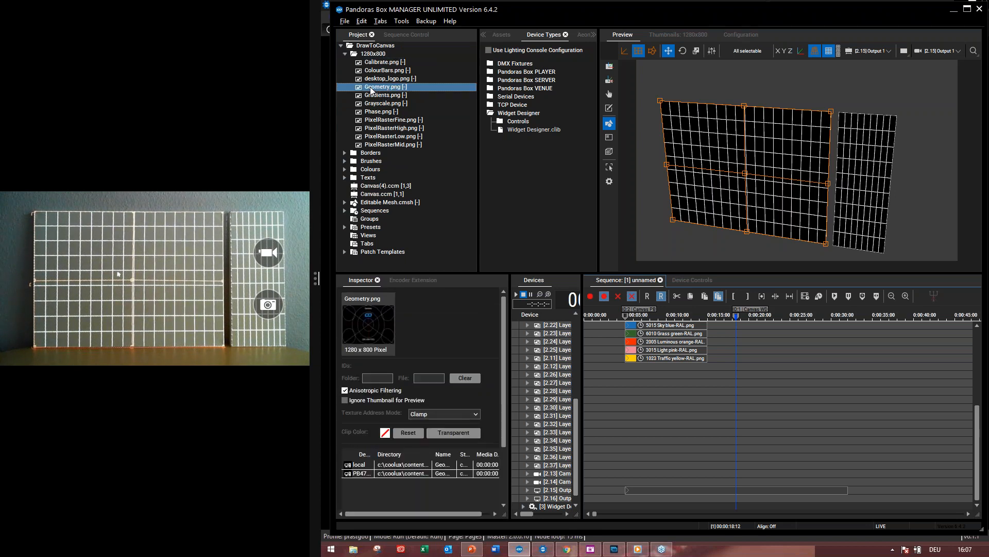
left_click_drag(554, 428, 561, 426)
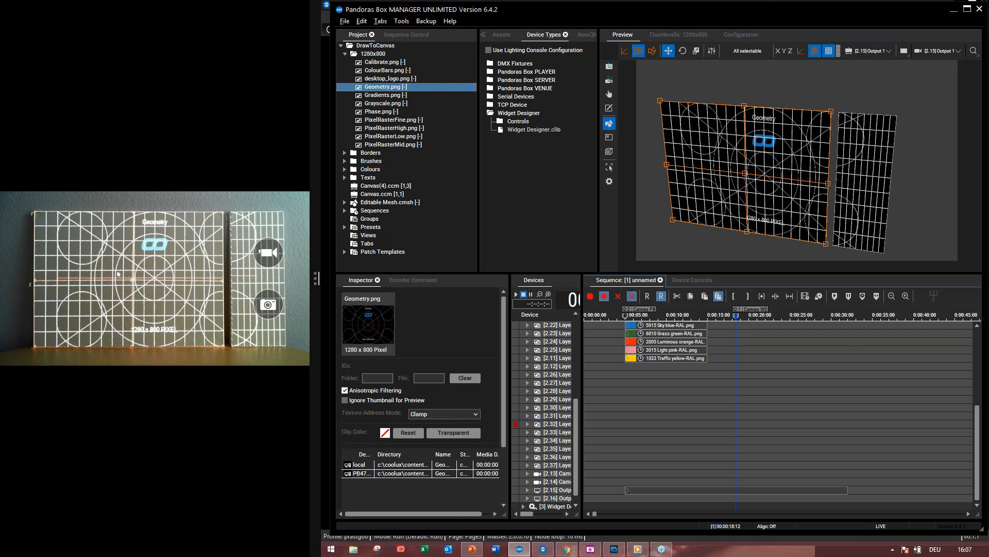
left_click(560, 426)
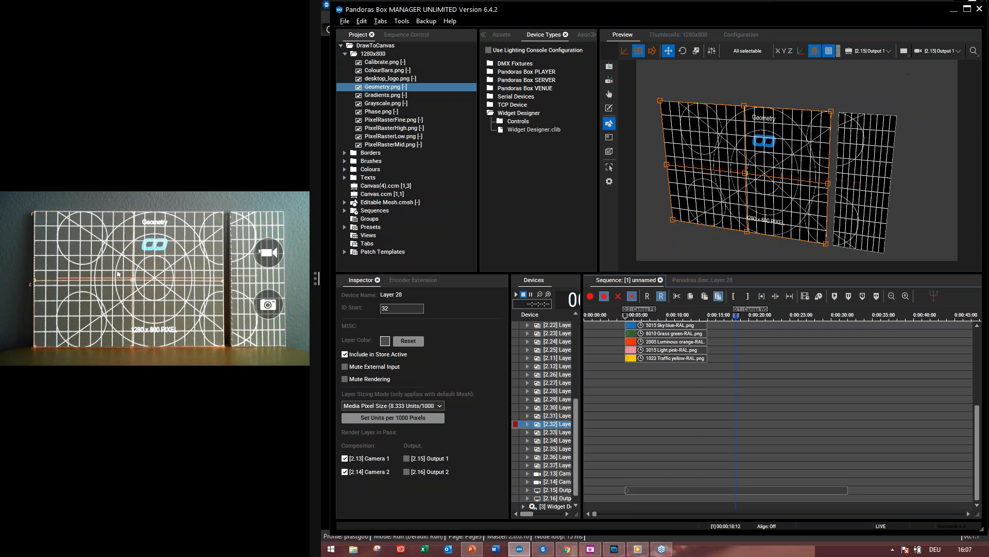
Leave mesh editing in the preview and turn on Planar UV Mapping Mode to examine the test pattern mapping
left_click(926, 50)
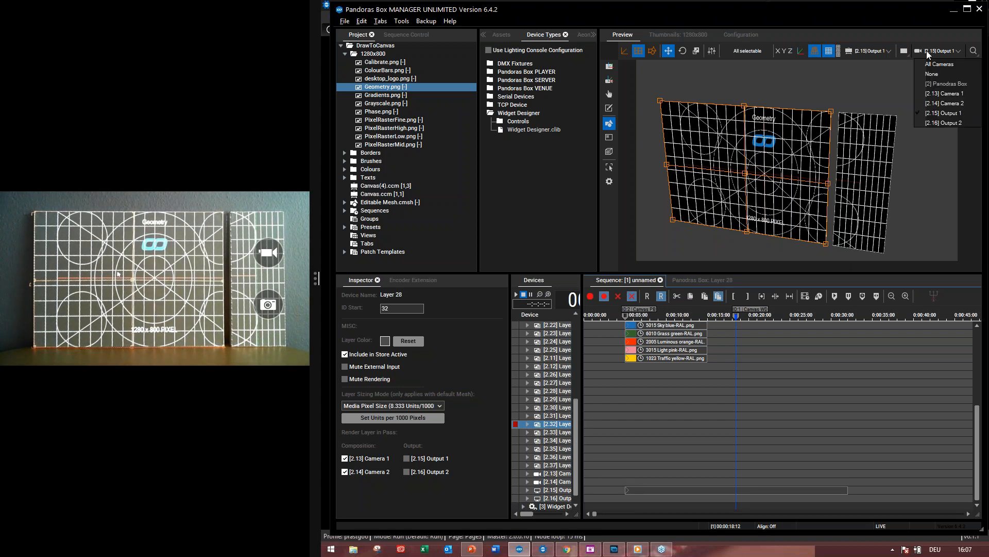
left_click(609, 66)
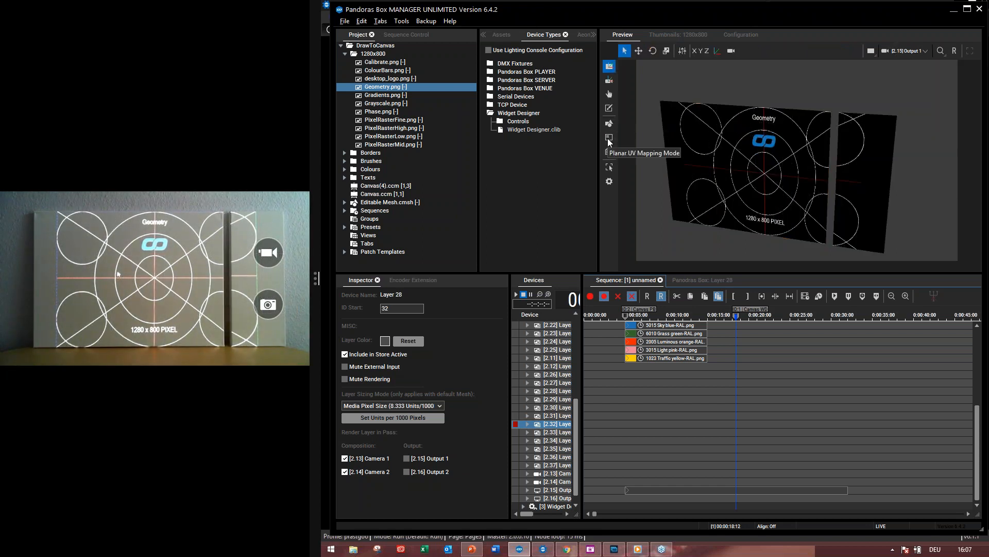
left_click(609, 139)
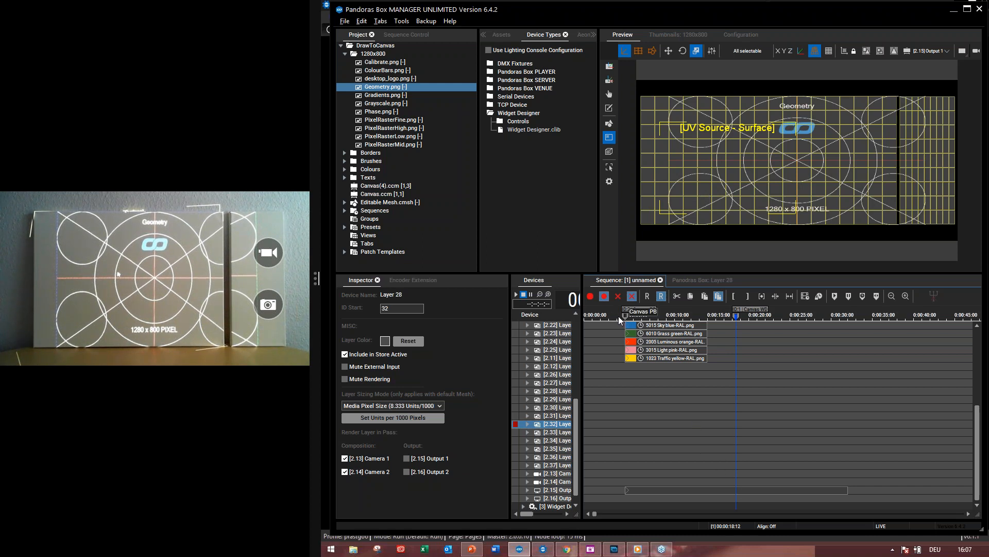
Reset all values of Layer 28 to remove the test pattern
right_click(565, 425)
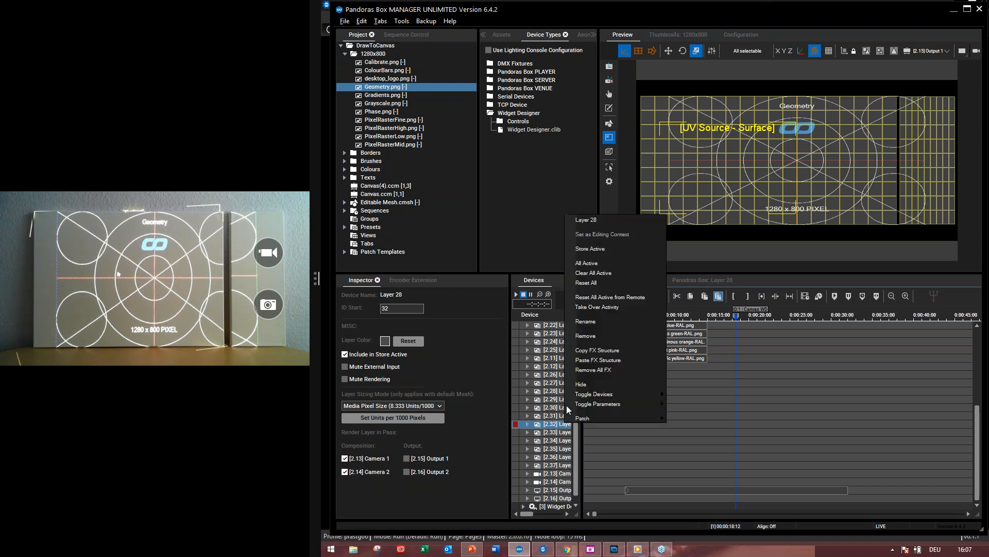
left_click(595, 284)
Play the sequence from just before the Canvas PB cue and re-enter Planar UV Mapping Mode to examine the painting
left_click(619, 313)
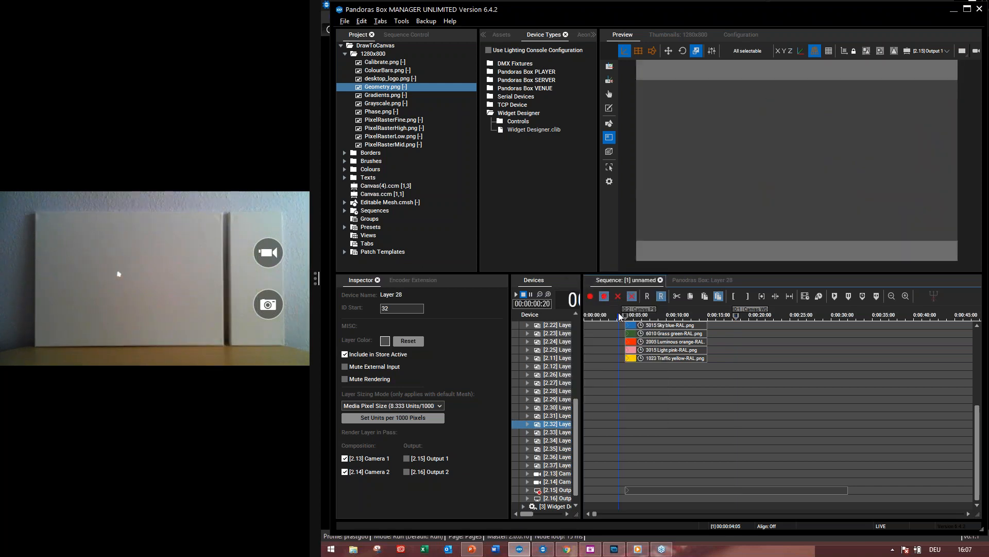
key("space")
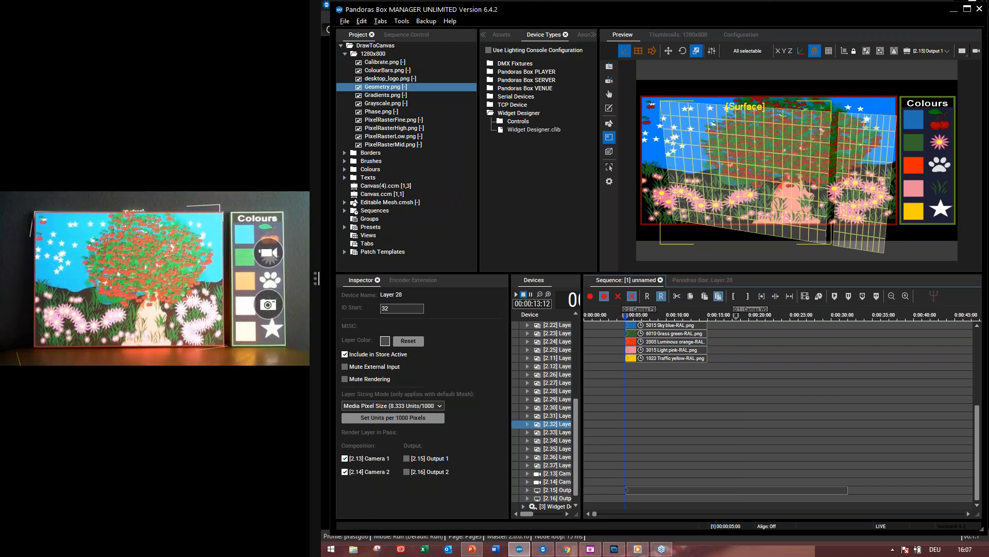
left_click(609, 66)
left_click(610, 138)
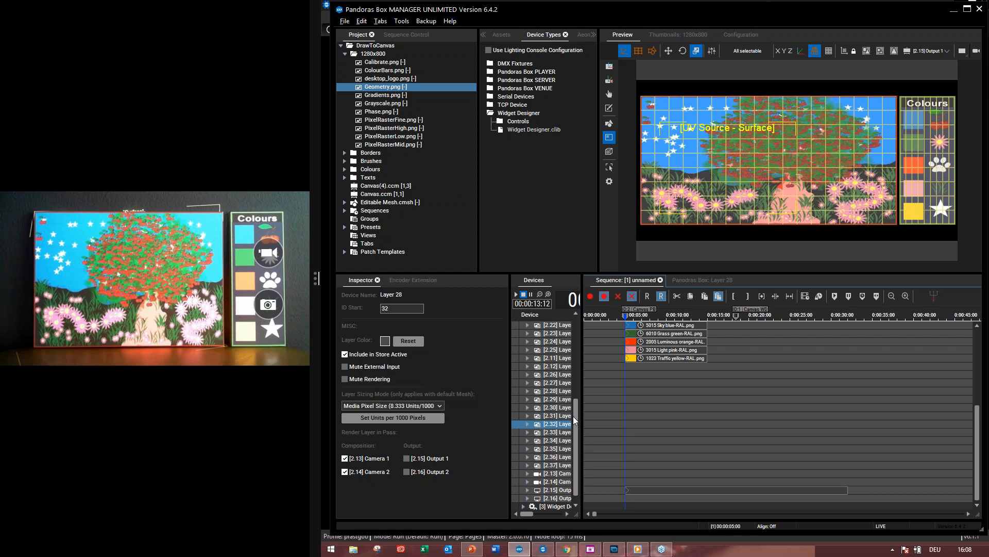
Widen the device list so the layer names are fully readable and look through the Panodras Box layers
left_click_drag(576, 420, 574, 321)
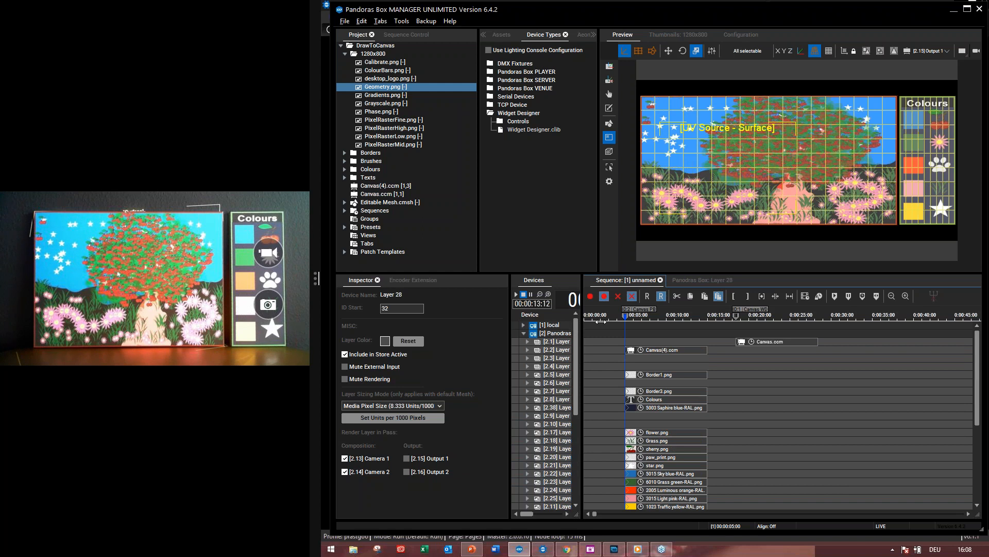
left_click_drag(581, 320, 601, 321)
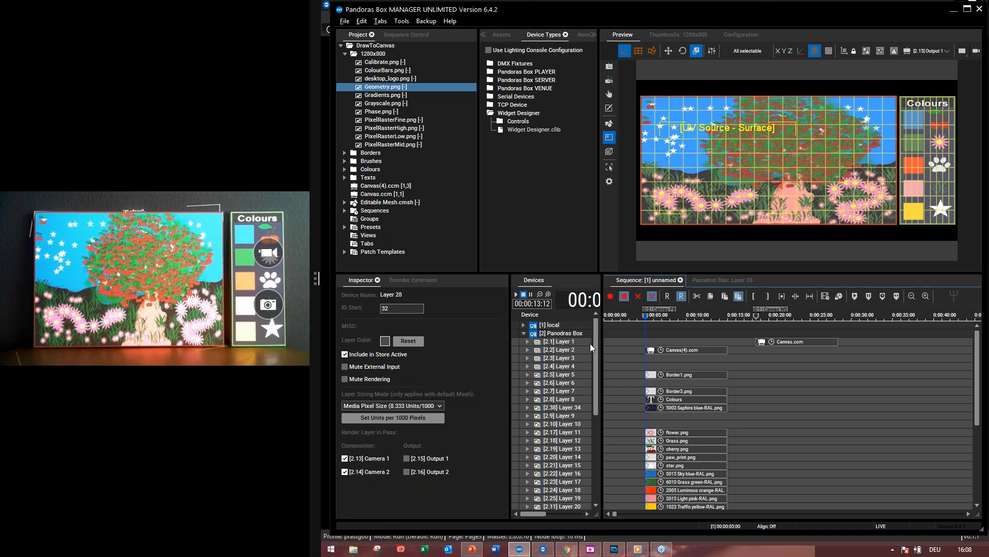
left_click_drag(595, 345, 595, 384)
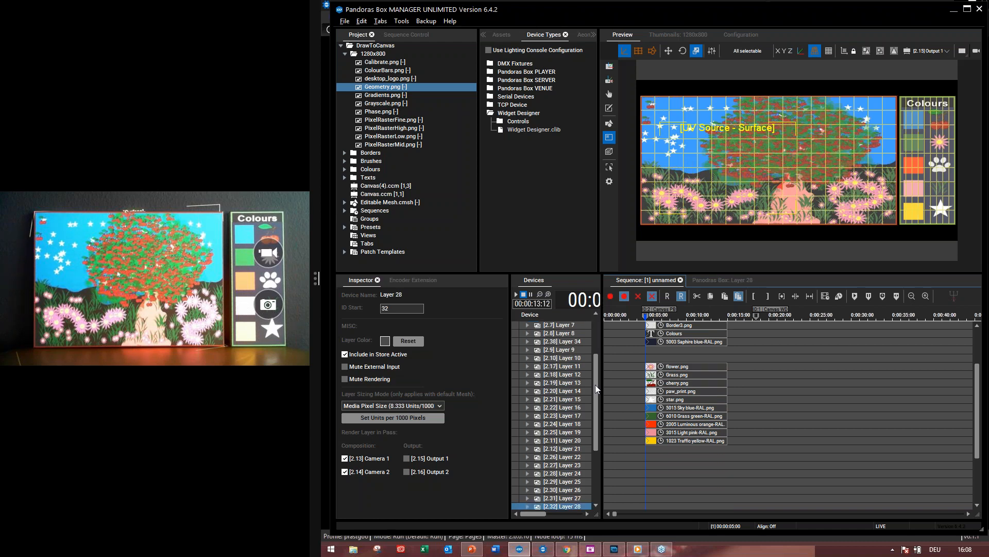
Return the preview to its standard mode and show all cameras instead of Output 1
left_click(930, 49)
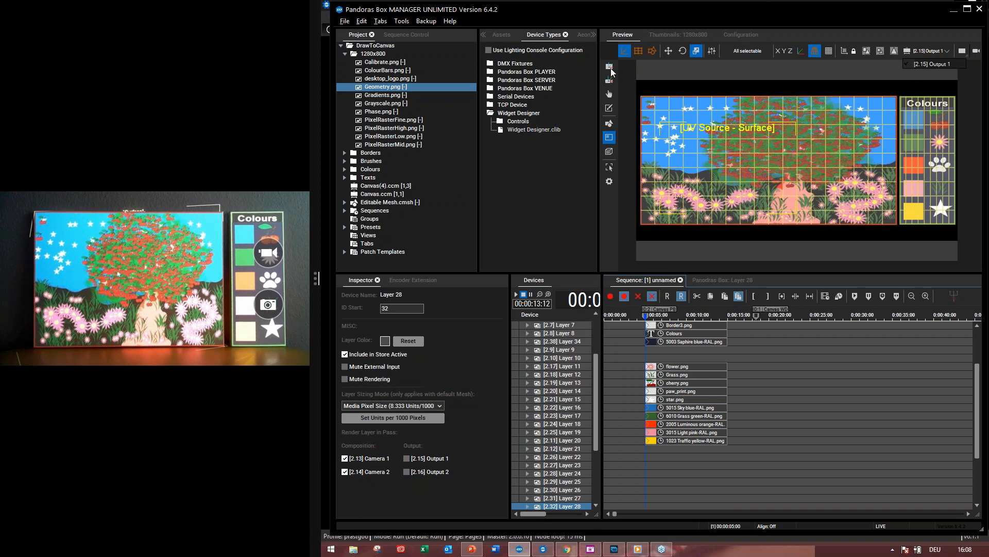
left_click(609, 66)
left_click(907, 50)
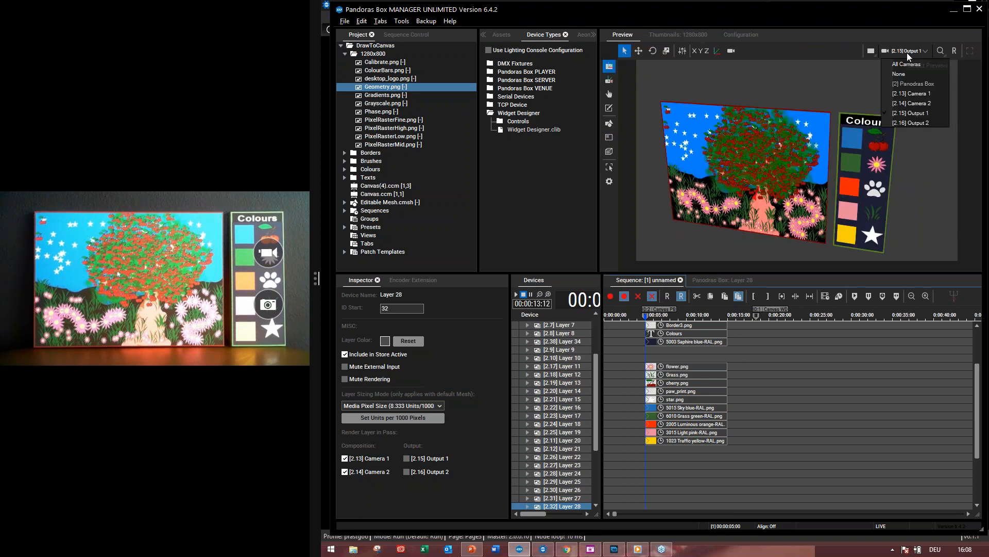
left_click(910, 65)
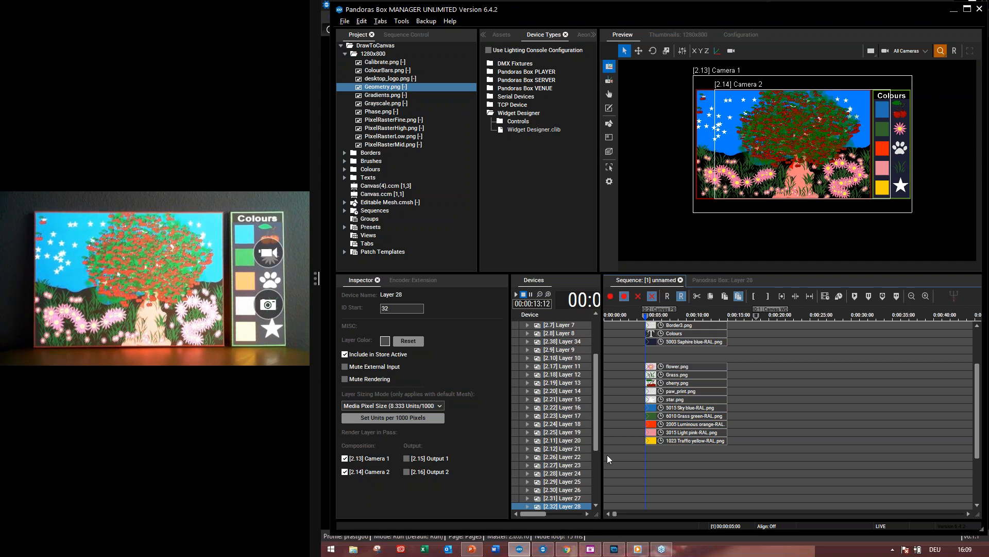
Select Camera 1 in the device list and examine its aspect ratio, frustum, render target and texture size settings
left_click_drag(595, 431, 598, 502)
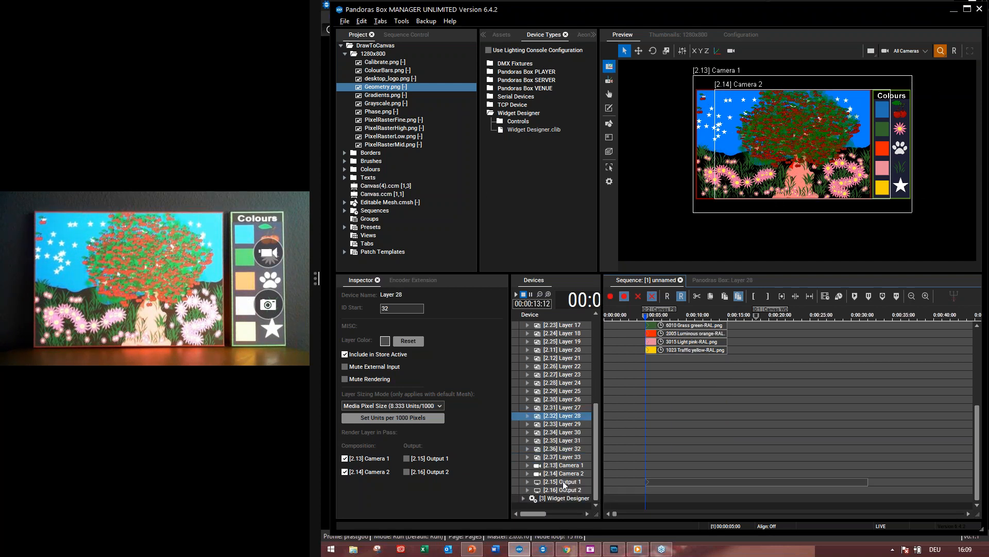
left_click(569, 467)
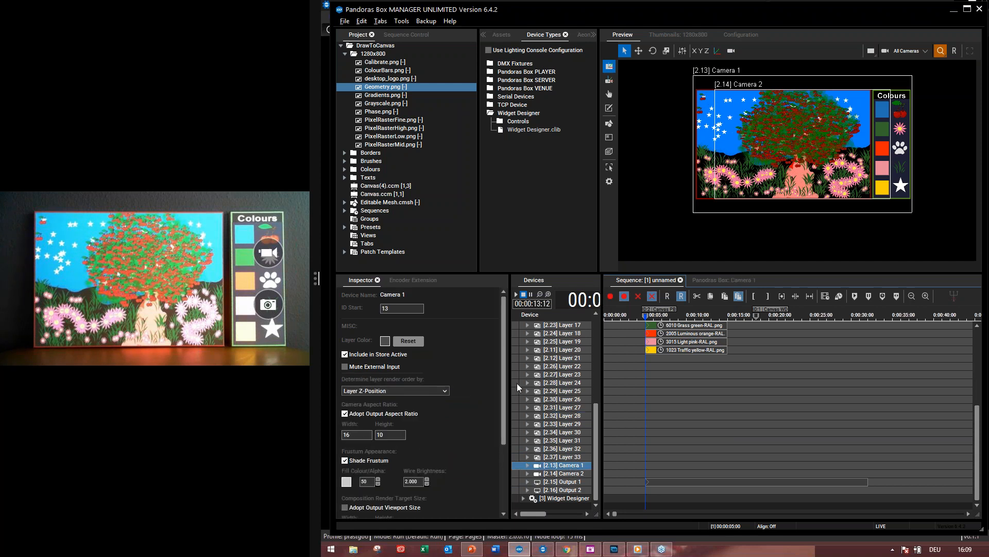
left_click_drag(503, 385, 503, 447)
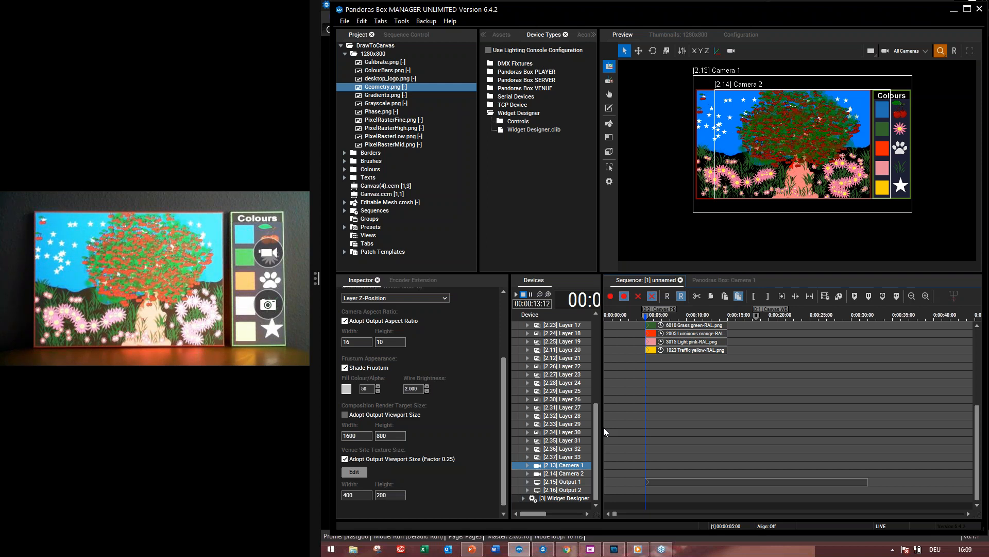
scroll(594, 414, "up", 2)
scroll(592, 407, "down", 2)
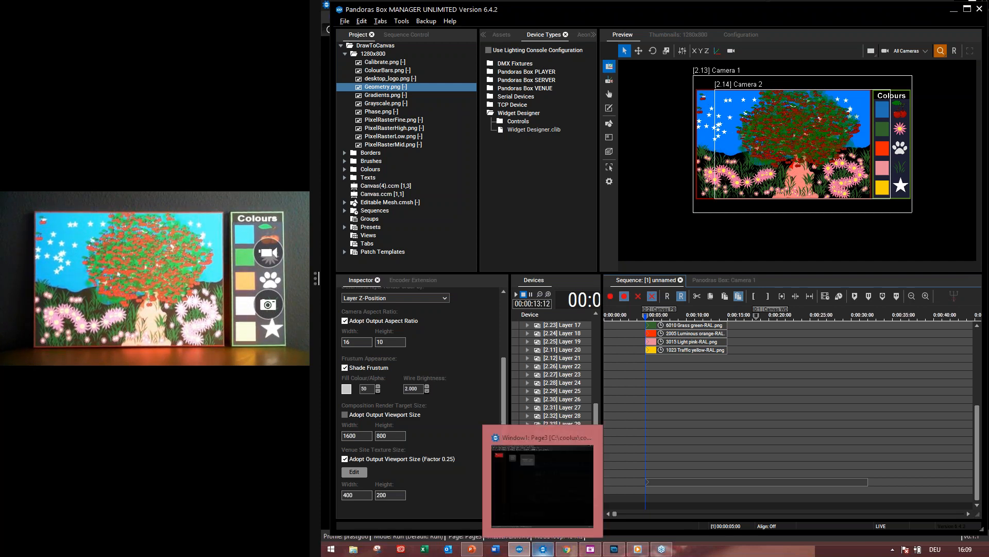
Switch to Widget Designer and look through the available node categories
left_click(544, 548)
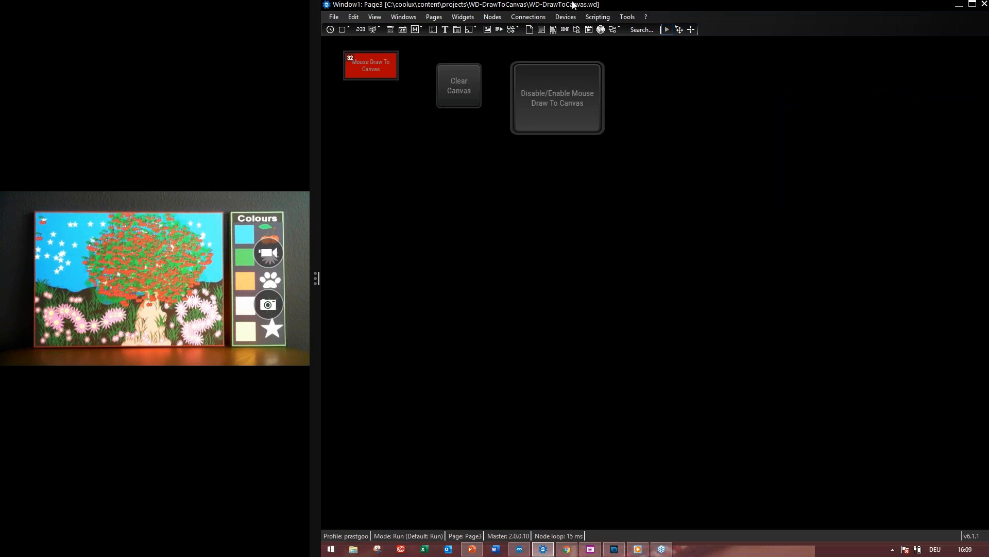
left_click(492, 17)
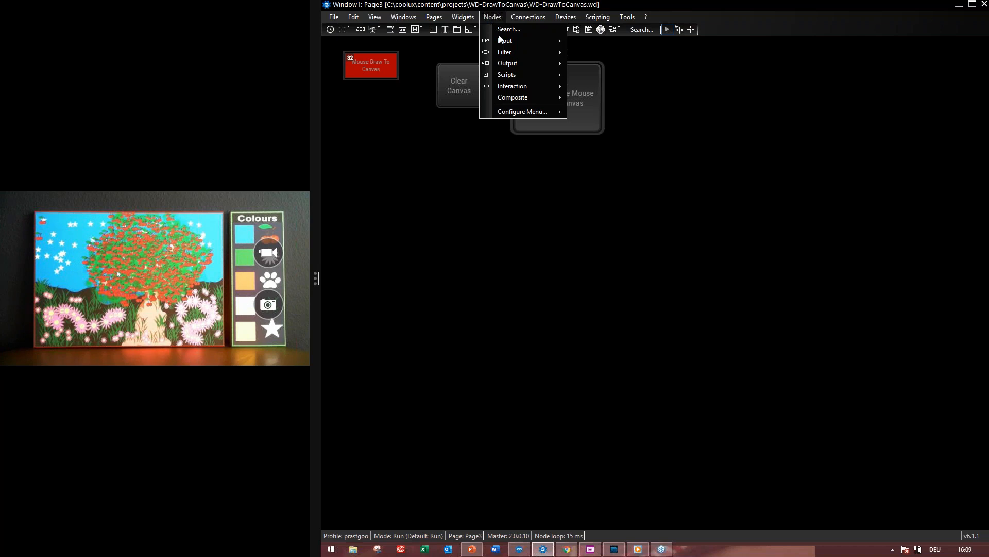
mouse_move(513, 86)
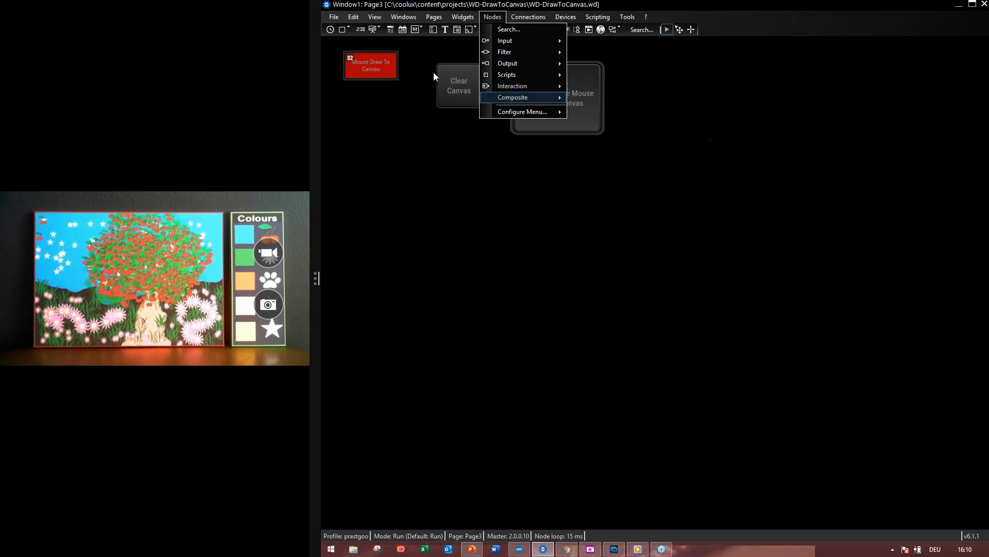
Examine the Mouse Draw To Canvas node's settings, compare the 1:1 and Re-Map coordinate modes, and accept the dialog with Re-Map
left_click(367, 62)
double_click(366, 61)
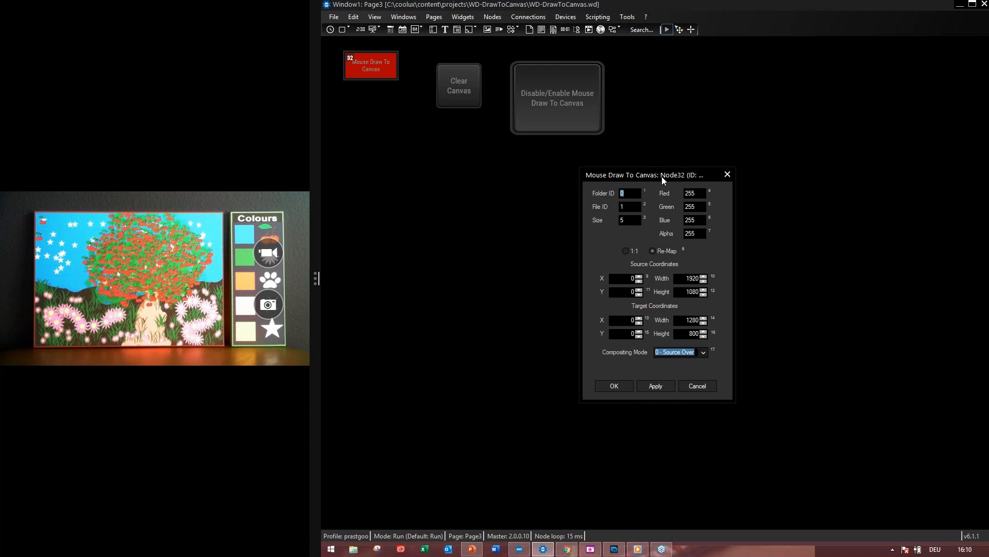
mouse_move(662, 176)
left_mouse_down()
mouse_move(507, 149)
mouse_move(501, 169)
left_mouse_up()
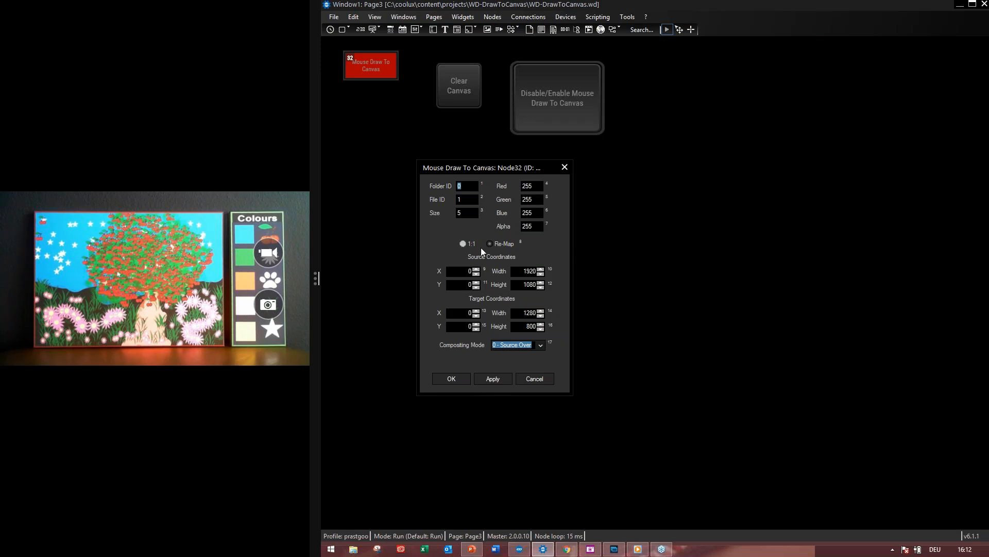
left_click(463, 244)
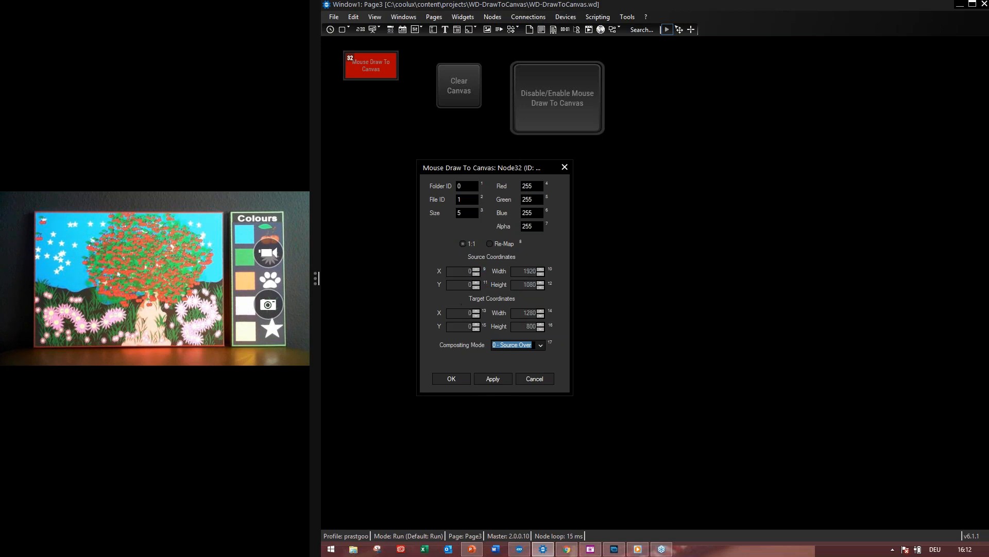
left_click(500, 243)
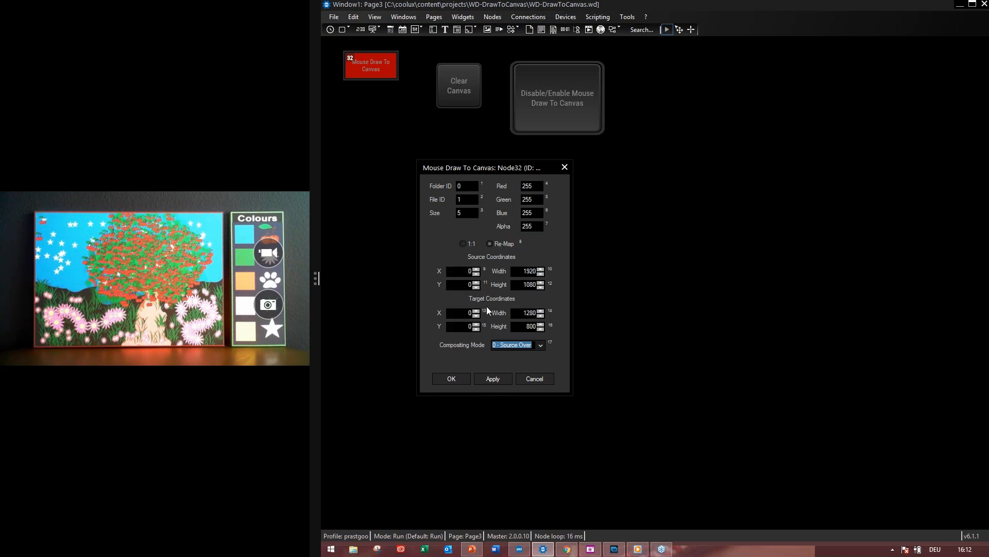
left_click(452, 379)
Switch to Pandoras Box, jump to the cue where the Canvas.ccm clip starts, and inspect Canvas.ccm's folder and file IDs
mouse_move(522, 549)
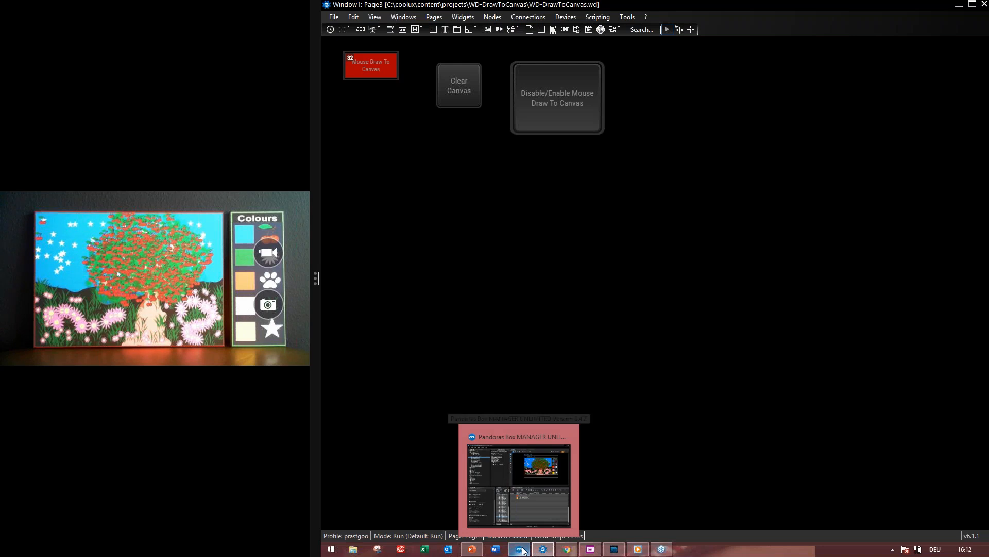
left_click(523, 549)
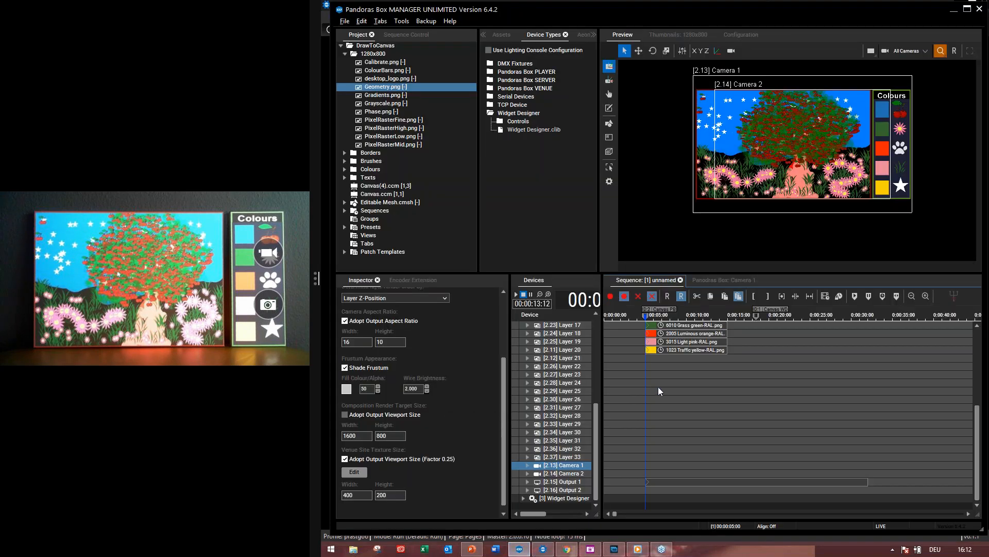
left_click(746, 314)
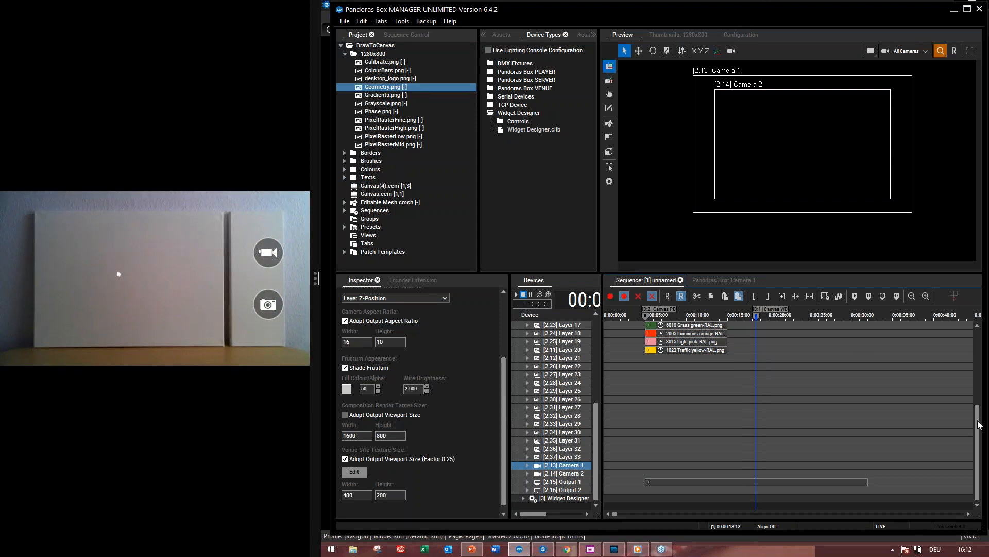
scroll(979, 425, "up", 6)
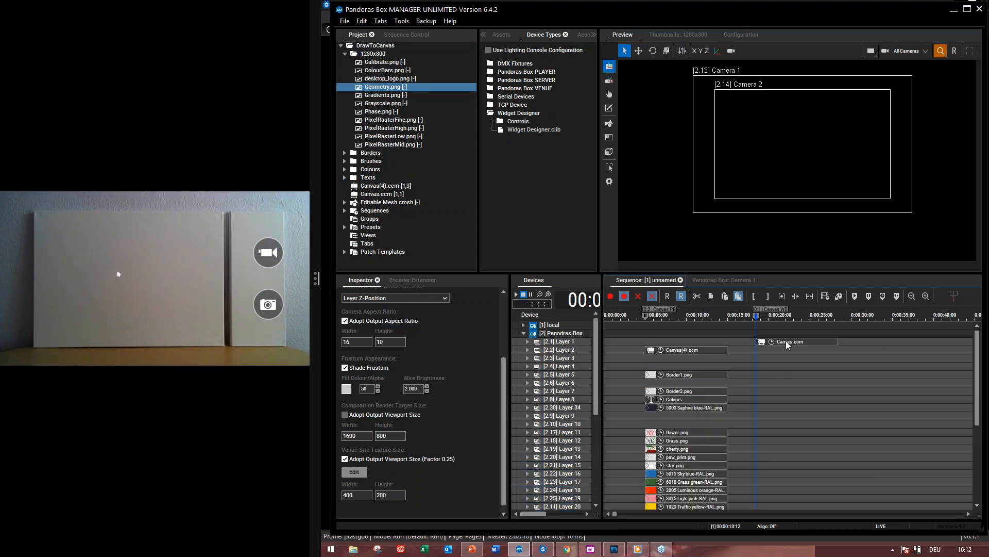
left_click(396, 195)
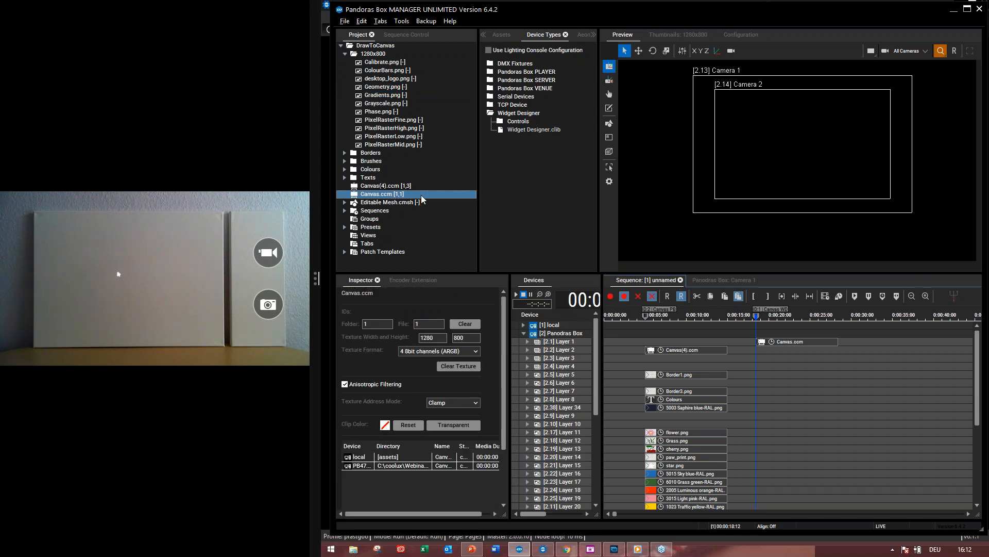
Minimise Pandoras Box, review the Mouse Draw To Canvas node's IDs, colour and coordinates in Widget Designer, and accept the dialog
left_click(954, 10)
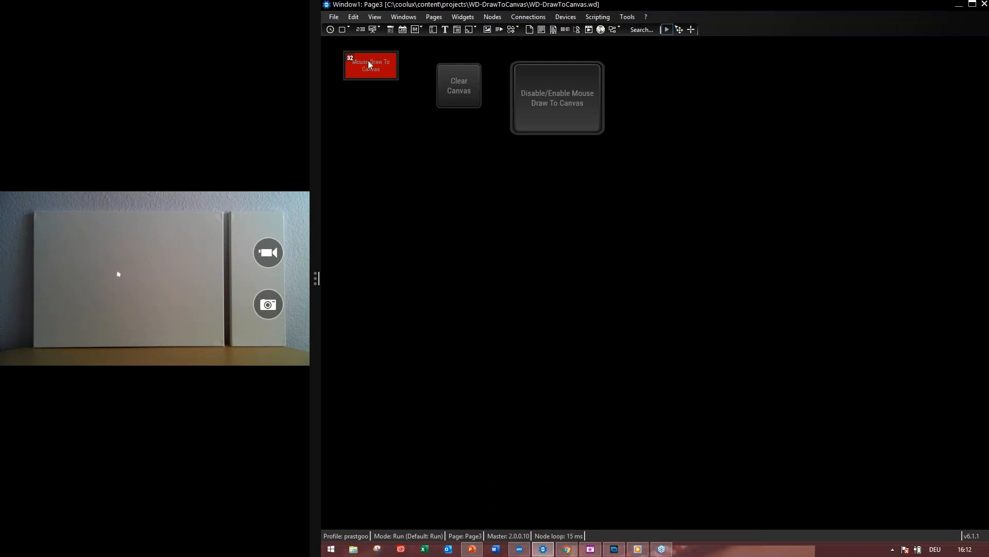
double_click(361, 60)
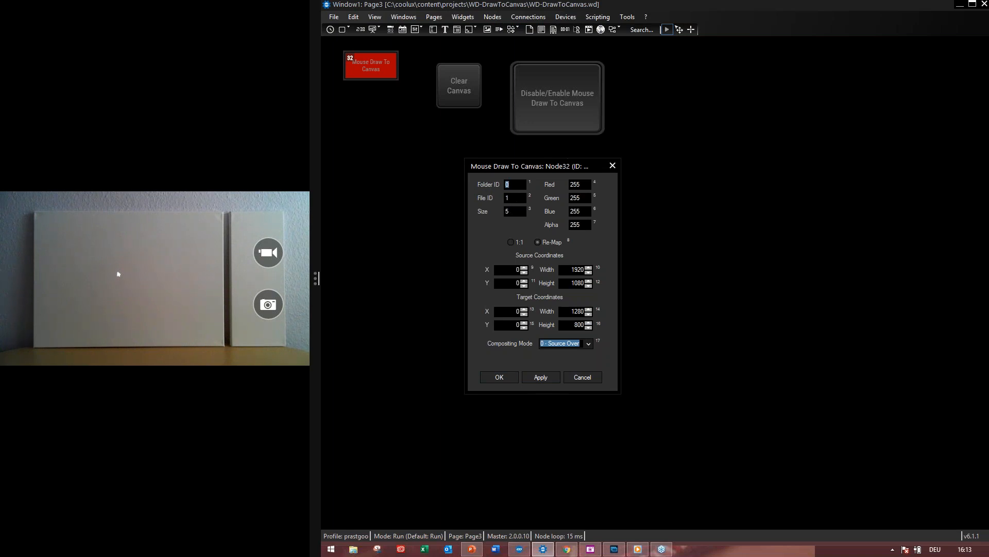
left_click(499, 377)
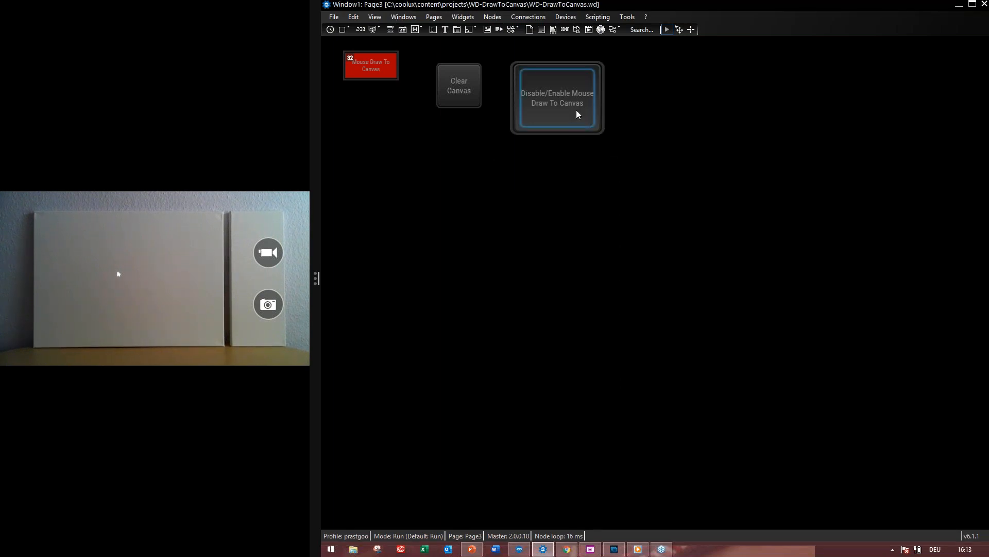
Open the properties of the Disable/Enable Mouse Draw To Canvas button and examine its On Press and On Release scripts
right_click(577, 113)
left_click(589, 114)
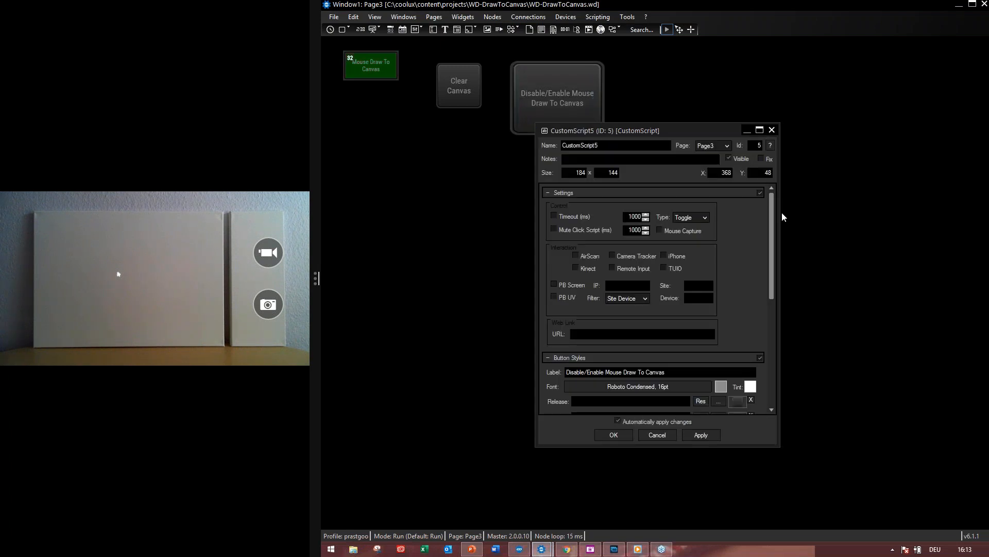
left_click_drag(772, 214, 771, 310)
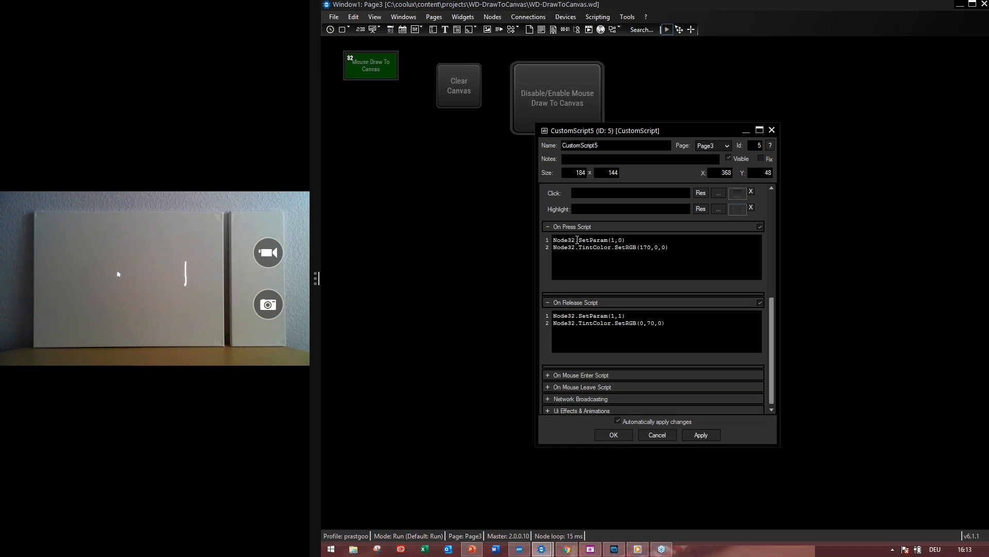
left_click(612, 240)
Compare the Mouse Draw To Canvas node's Folder ID with the parameter in the button scripts, and cancel the node dialog
double_click(376, 69)
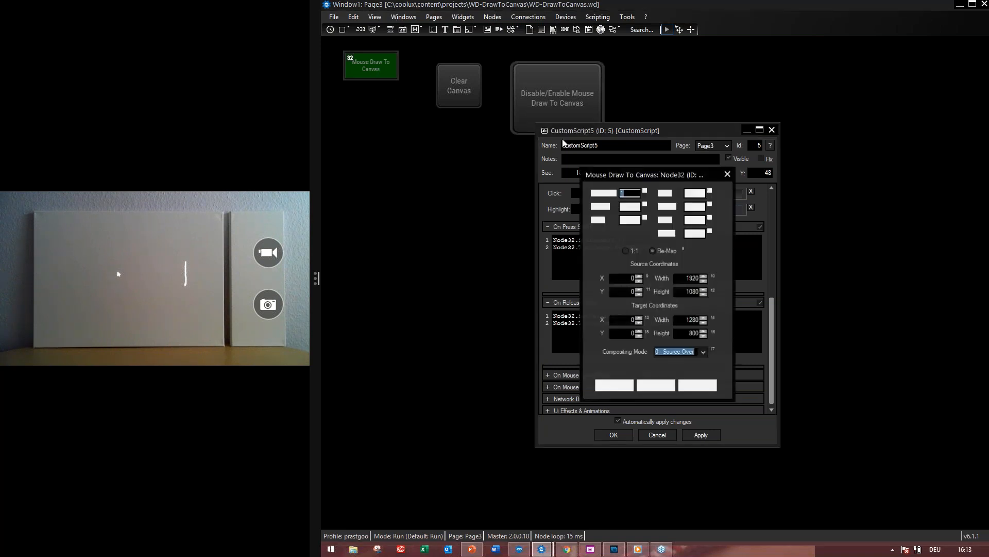
mouse_move(608, 176)
left_mouse_down()
mouse_move(375, 164)
mouse_move(388, 168)
left_mouse_up()
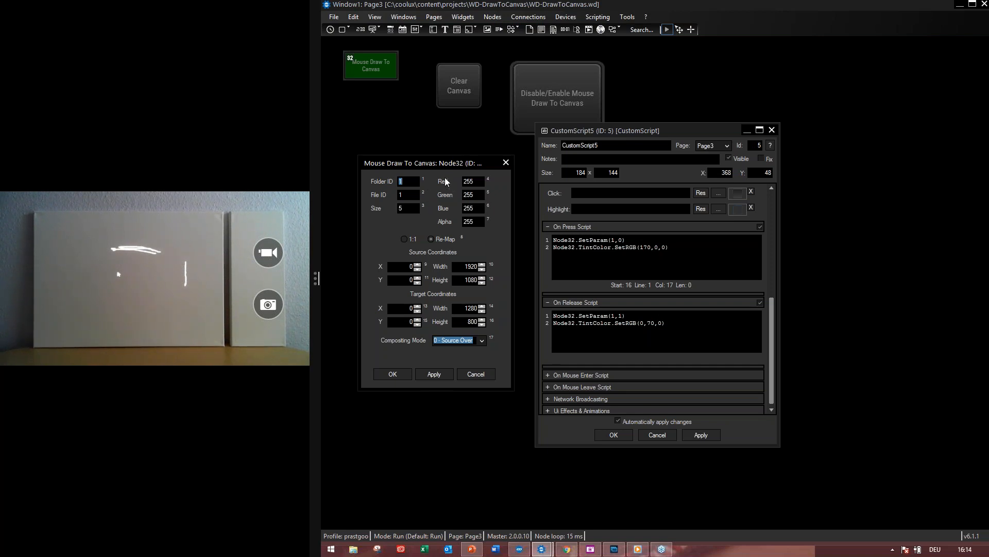
left_click_drag(438, 169, 431, 163)
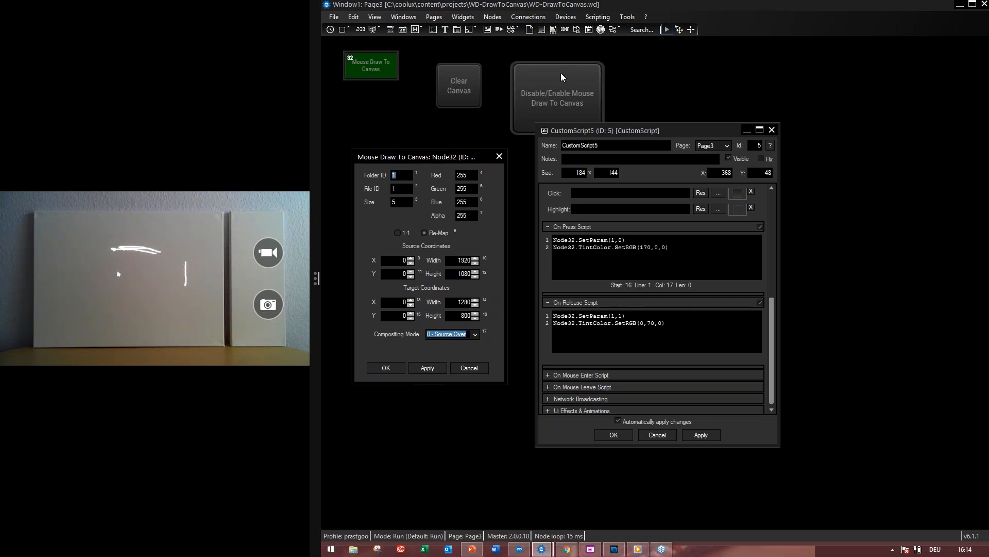
left_click(469, 367)
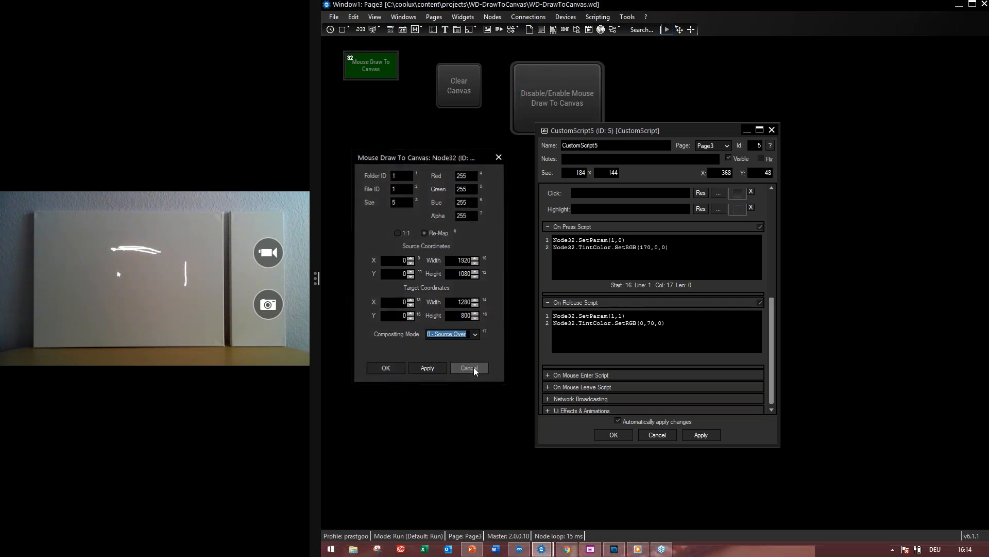
Disable mouse drawing, recheck the Mouse Draw To Canvas node's Folder ID, and close both the node and button script dialogs
left_click(542, 90)
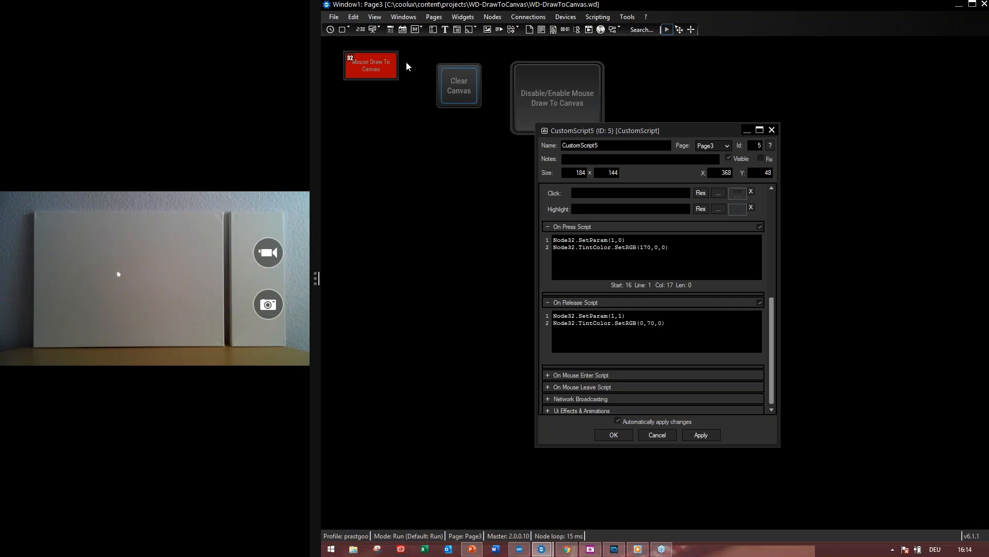
right_click(362, 63)
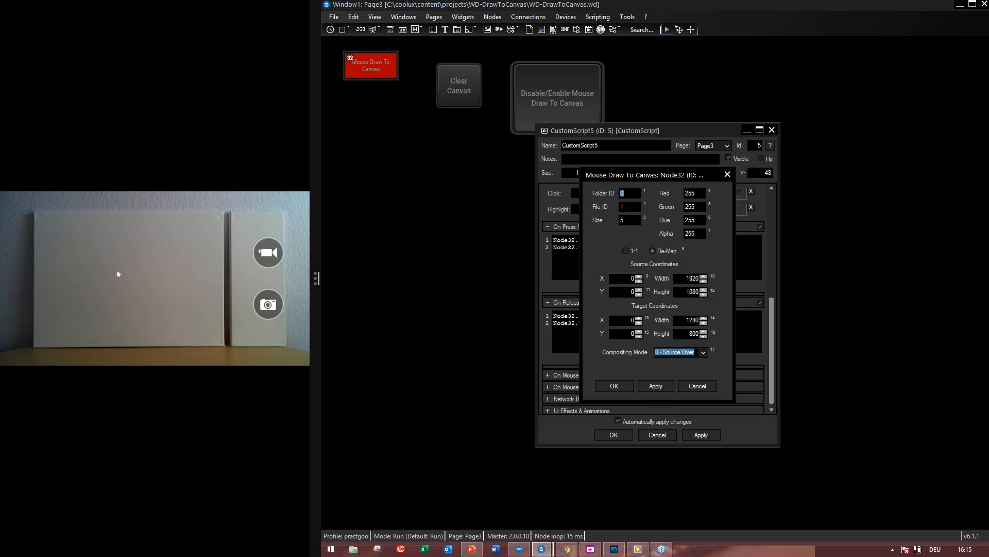
left_click(619, 384)
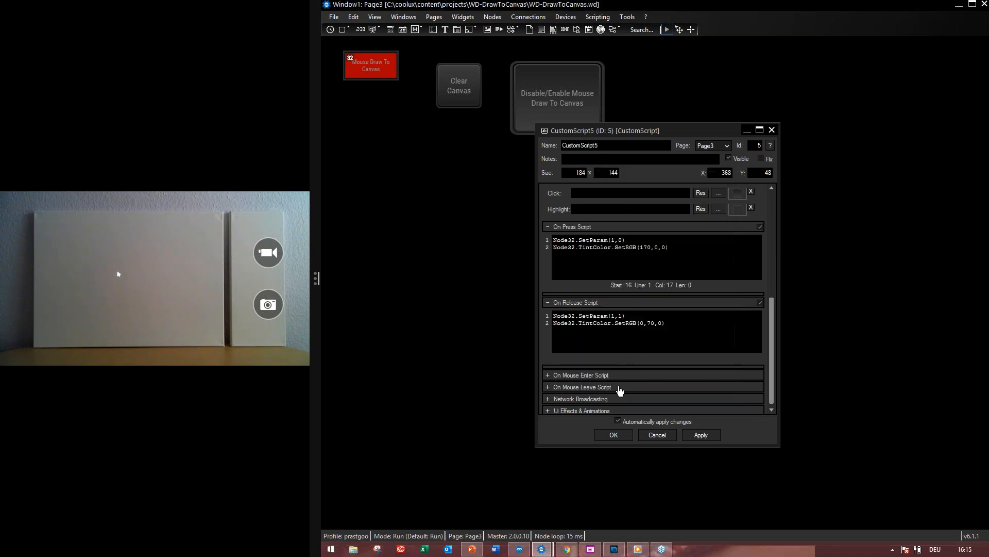
left_click(614, 435)
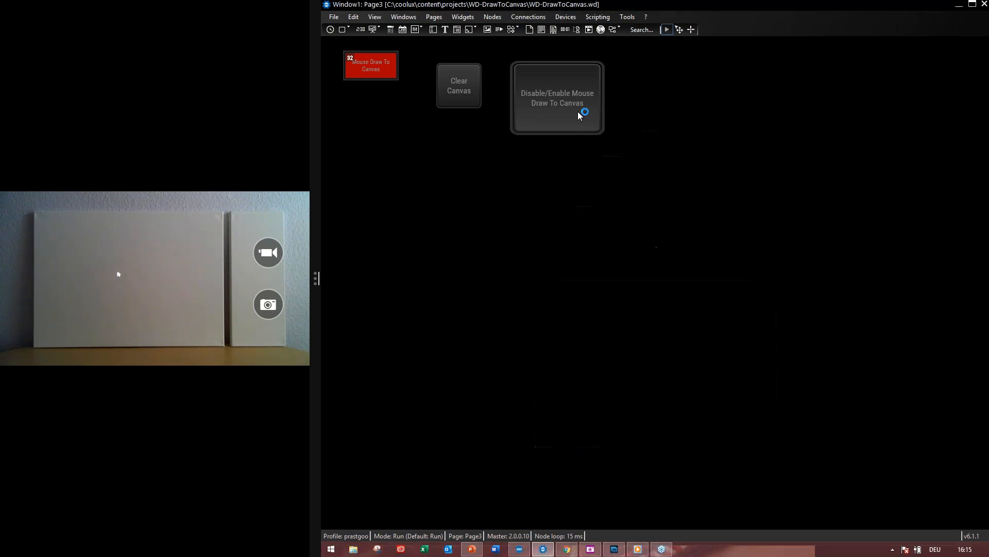
Enable mouse drawing and draw freehand lines and loops across the whole canvas
left_click(577, 111)
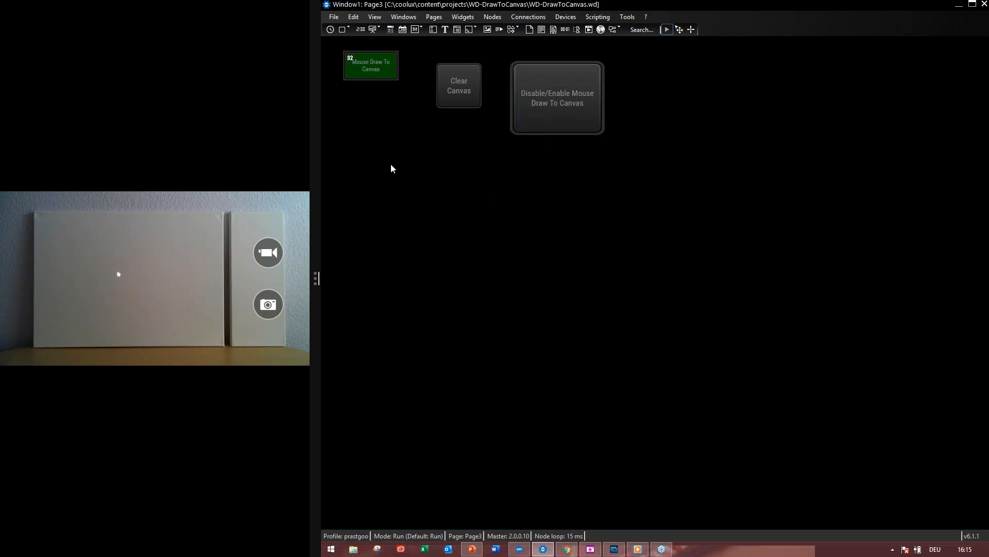
mouse_move(417, 207)
left_mouse_down()
mouse_move(473, 229)
mouse_move(345, 209)
mouse_move(372, 189)
mouse_move(508, 232)
mouse_move(570, 214)
mouse_move(267, 280)
mouse_move(1, 266)
mouse_move(125, 205)
mouse_move(354, 273)
mouse_move(337, 218)
mouse_move(151, 278)
mouse_move(282, 234)
mouse_move(496, 300)
mouse_move(299, 206)
mouse_move(700, 146)
mouse_move(791, 198)
mouse_move(778, 187)
mouse_move(542, 360)
mouse_move(581, 245)
mouse_move(724, 272)
mouse_move(806, 301)
mouse_move(904, 223)
mouse_move(833, 326)
mouse_move(666, 247)
mouse_move(955, 102)
mouse_move(762, 71)
mouse_move(730, 274)
mouse_move(618, 286)
mouse_move(697, 545)
mouse_move(390, 524)
mouse_move(317, 549)
mouse_move(158, 471)
mouse_move(335, 376)
mouse_move(636, 326)
mouse_move(325, 289)
mouse_move(206, 329)
mouse_move(179, 368)
mouse_move(0, 375)
mouse_move(161, 227)
mouse_move(192, 222)
mouse_move(61, 2)
mouse_move(88, 3)
mouse_move(232, 135)
mouse_move(315, 3)
mouse_move(356, 3)
mouse_move(478, 134)
mouse_move(531, 222)
mouse_move(598, 25)
mouse_move(759, 201)
mouse_move(755, 3)
mouse_move(674, 298)
left_mouse_up()
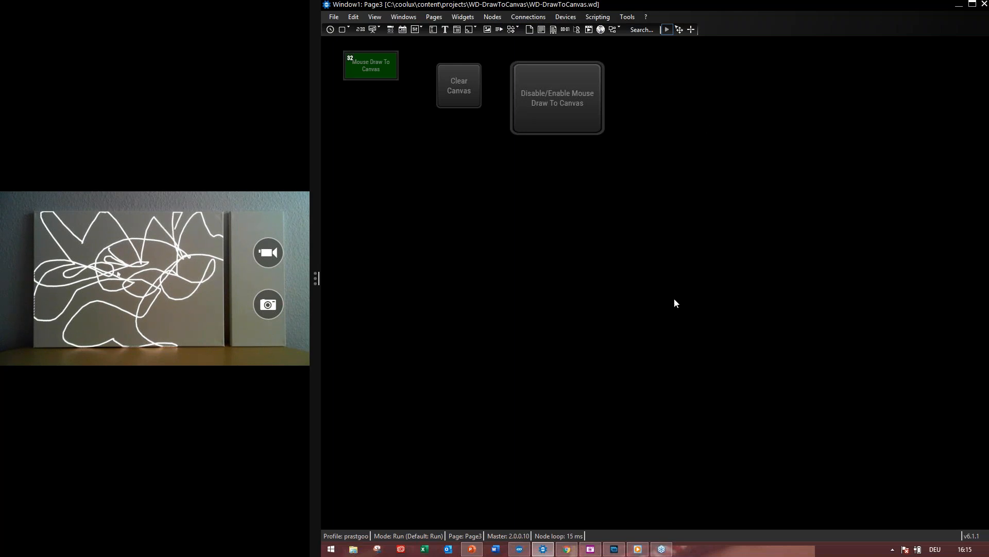
mouse_move(803, 353)
left_mouse_down()
mouse_move(965, 347)
mouse_move(988, 392)
mouse_move(970, 424)
mouse_move(900, 336)
mouse_move(771, 397)
left_mouse_up()
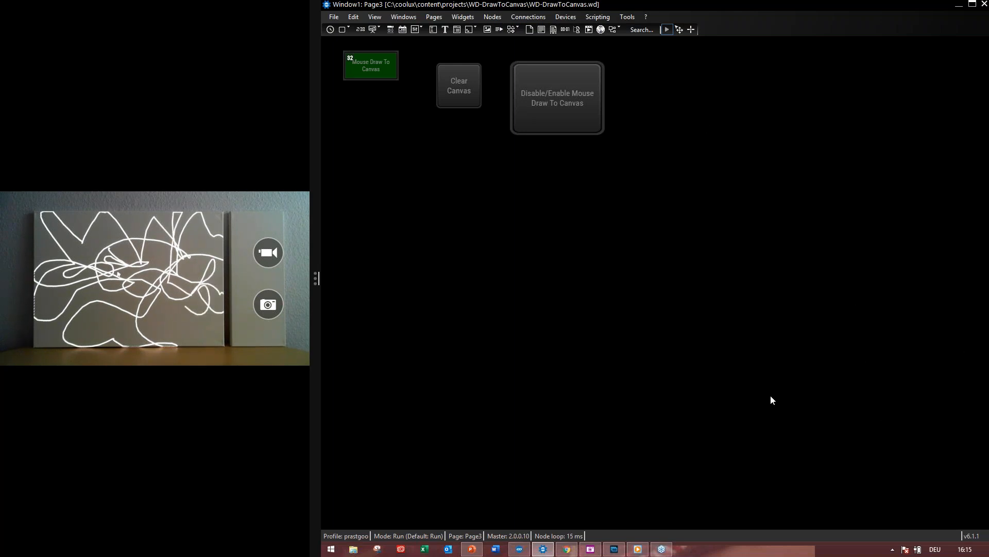
mouse_move(721, 453)
left_mouse_down()
mouse_move(458, 528)
mouse_move(193, 489)
mouse_move(44, 533)
mouse_move(27, 424)
mouse_move(238, 402)
mouse_move(661, 451)
mouse_move(736, 524)
mouse_move(643, 251)
mouse_move(539, 272)
left_mouse_up()
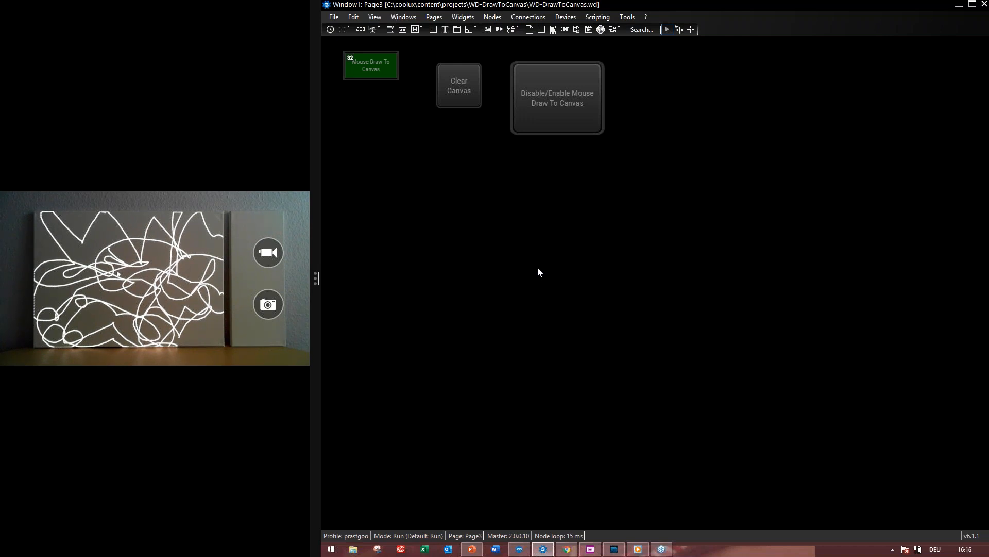
Open the Clear Canvas button's properties, examine its On Press script with the ResourceCanvasClearByID command, and close the dialog
left_click(458, 94)
right_click(460, 95)
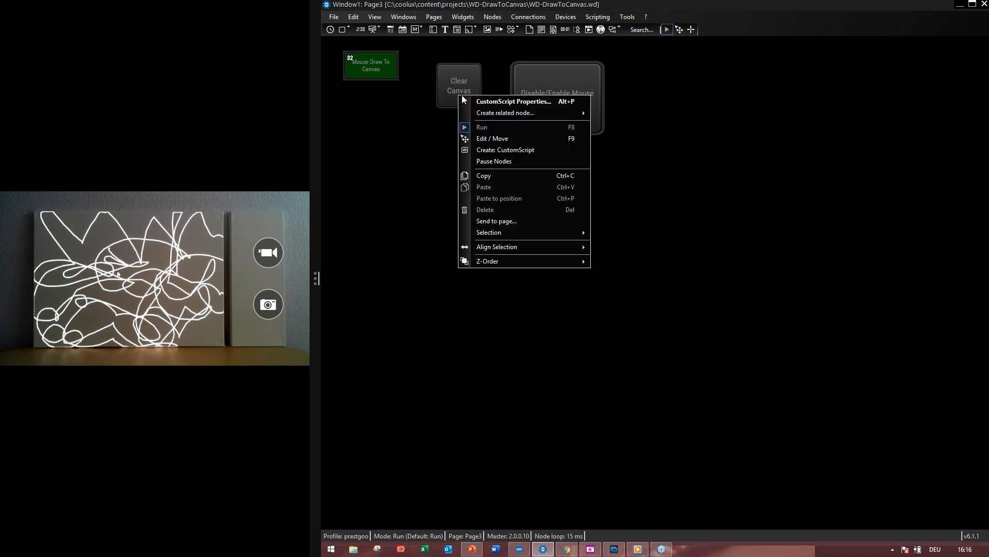
left_click(469, 98)
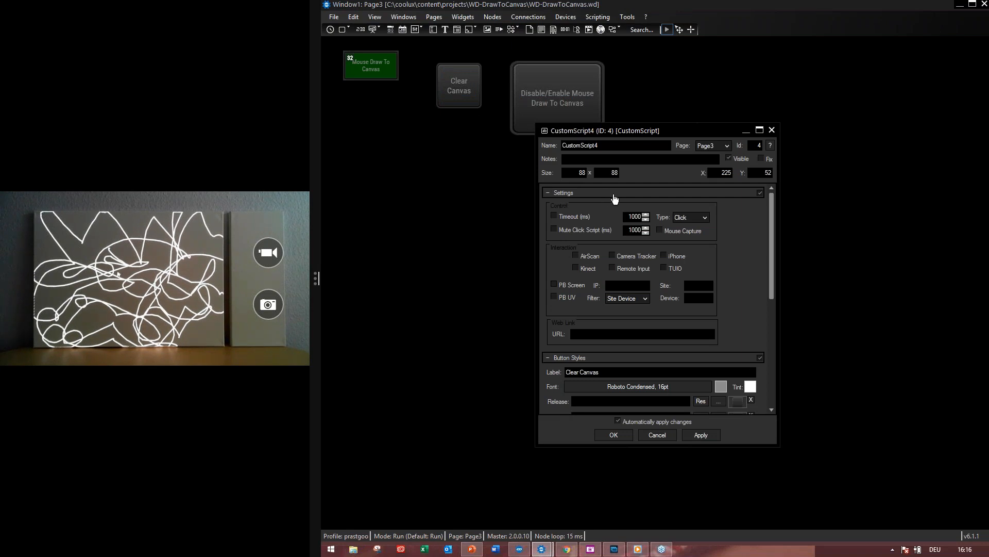
left_click(608, 194)
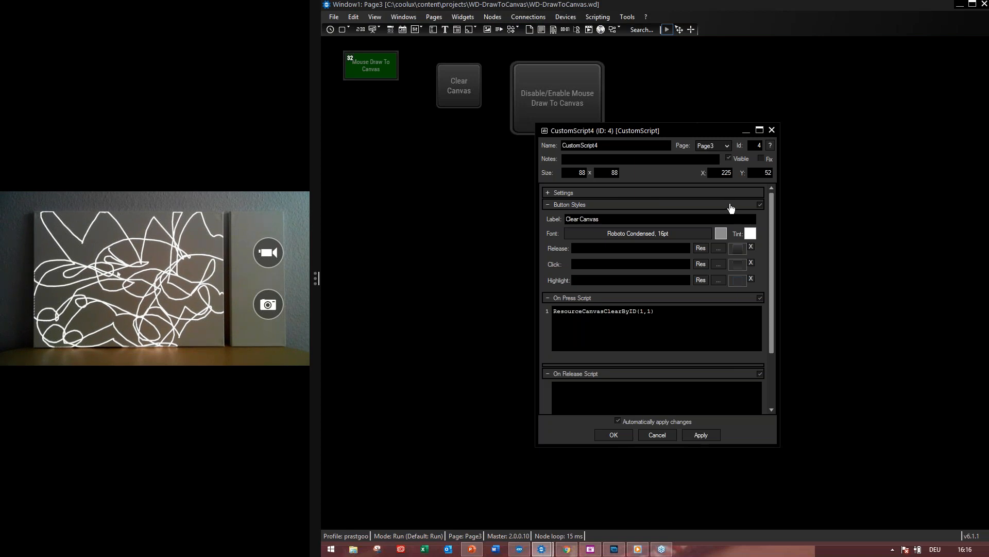
left_click(732, 206)
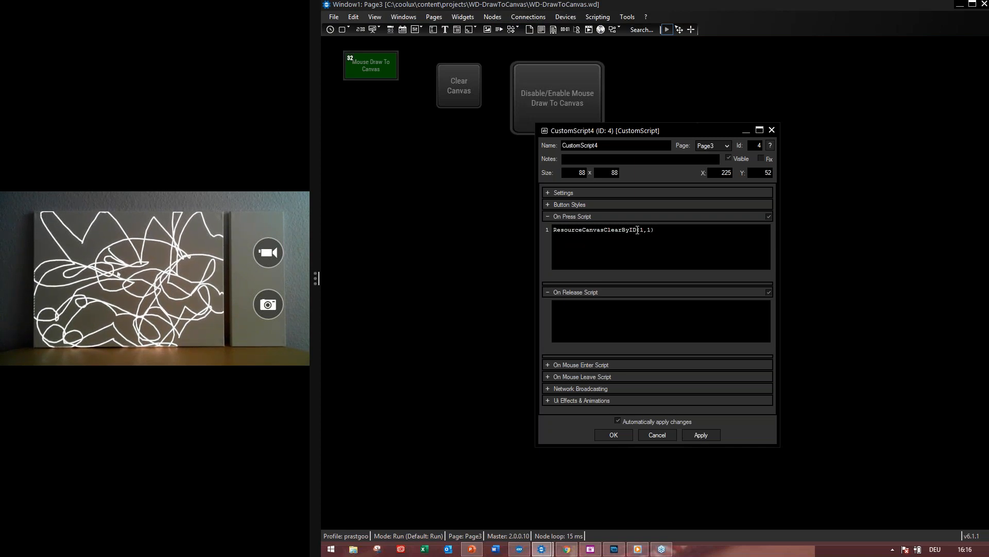
type("1")
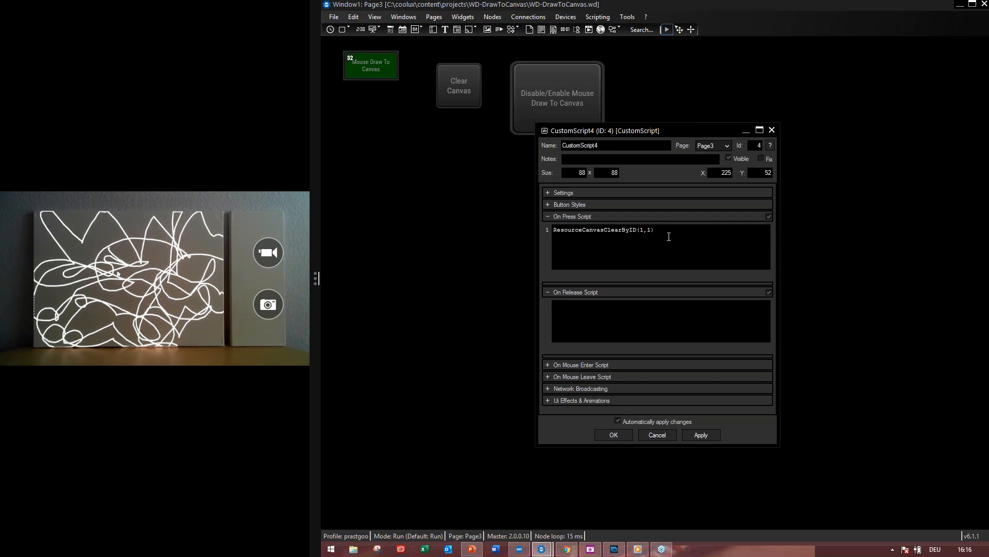
left_click(615, 436)
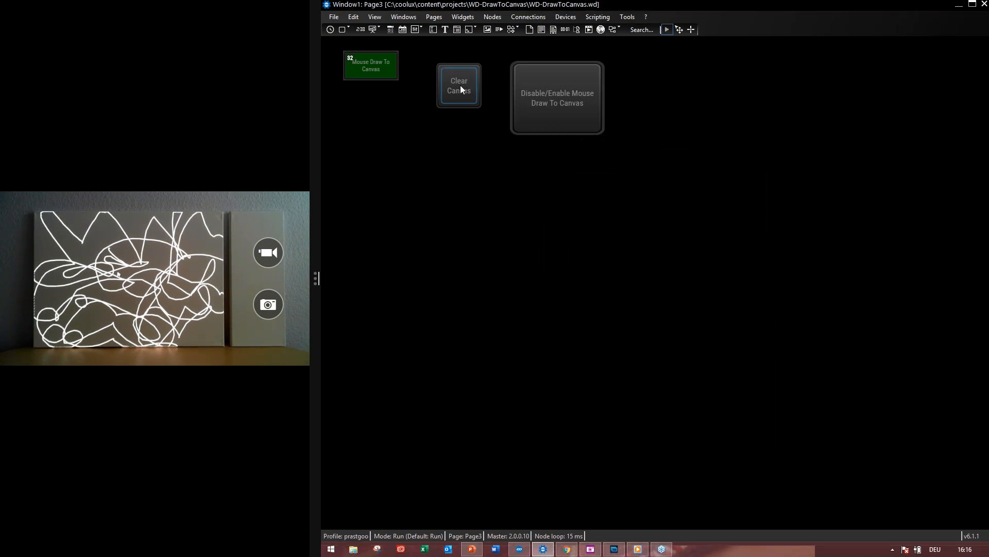
Clear the canvas with the Clear Canvas button and disable mouse drawing
left_click(460, 85)
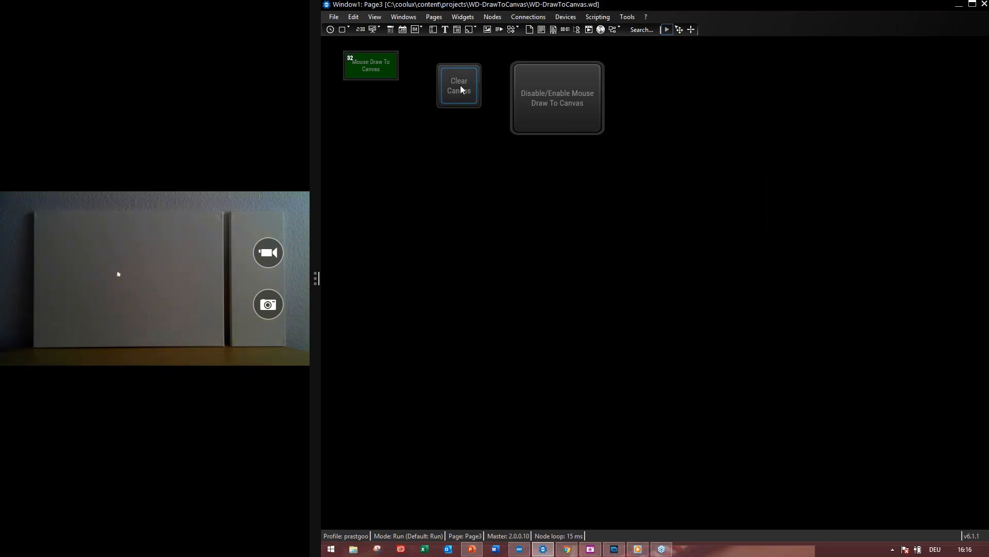
left_click(541, 93)
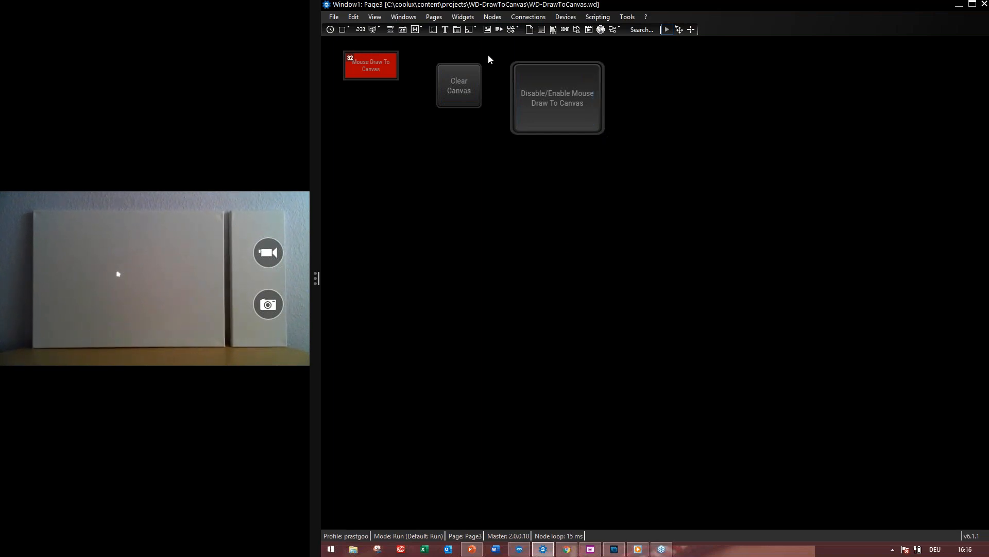
Go to Page1 and open the Layer UV Draw To Canvas node to examine its parameters
left_click(439, 18)
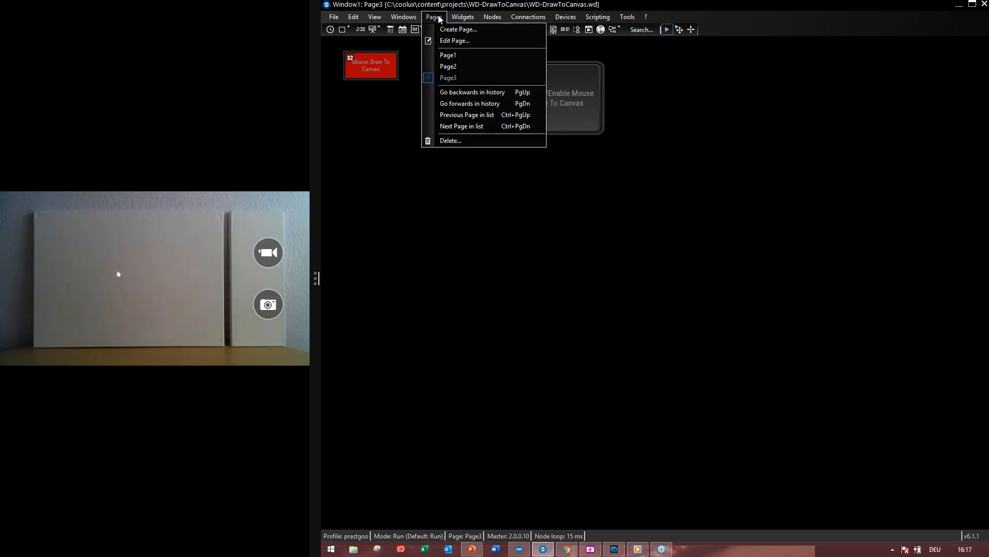
left_click(442, 63)
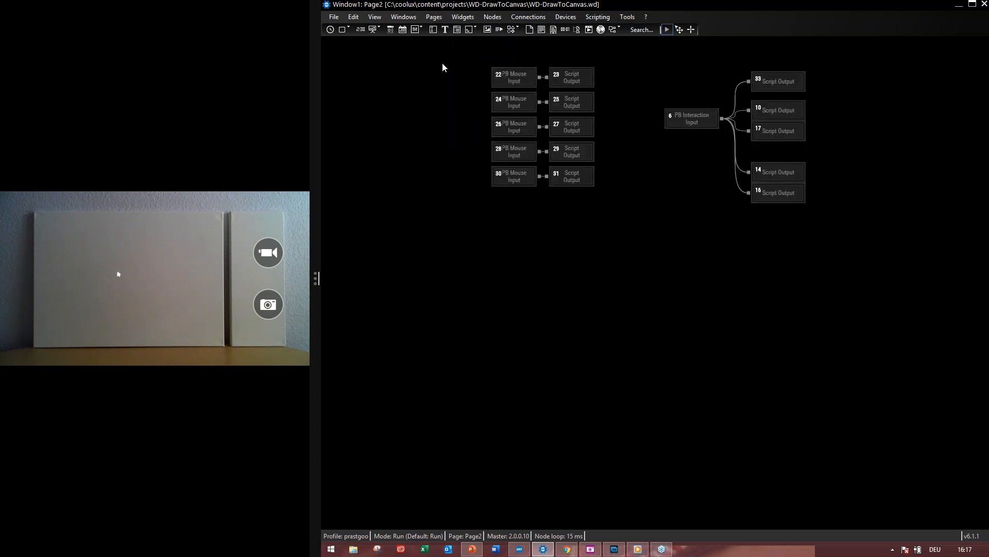
left_click(428, 16)
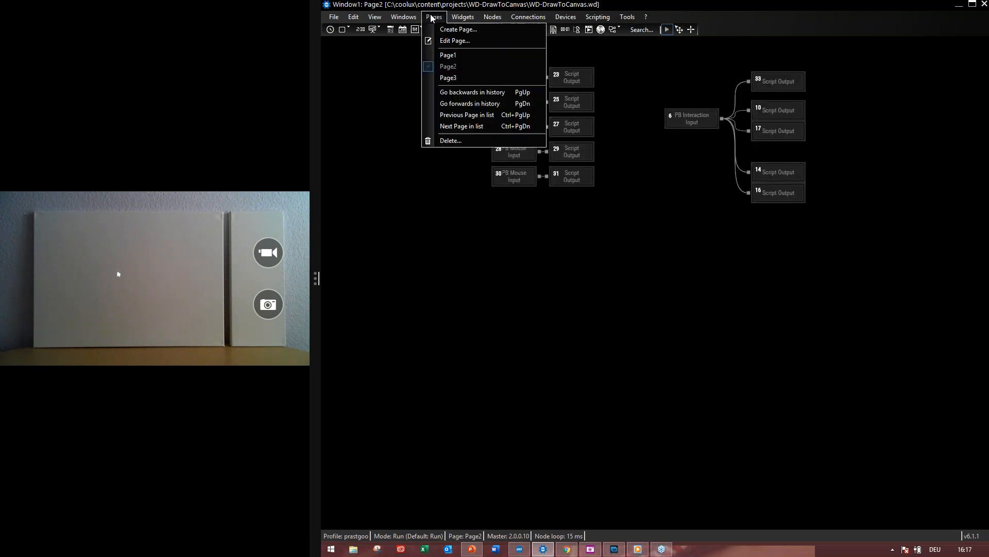
left_click(440, 57)
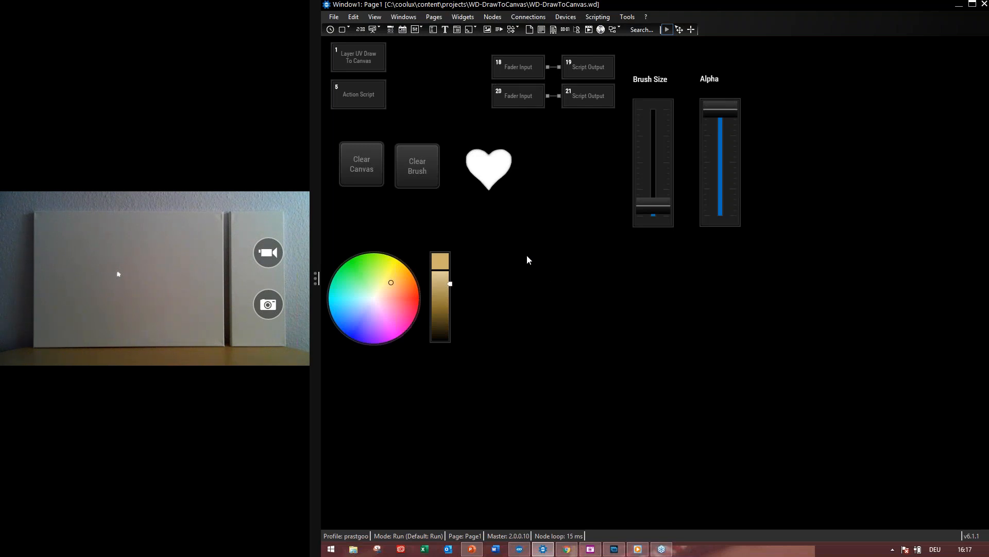
double_click(358, 60)
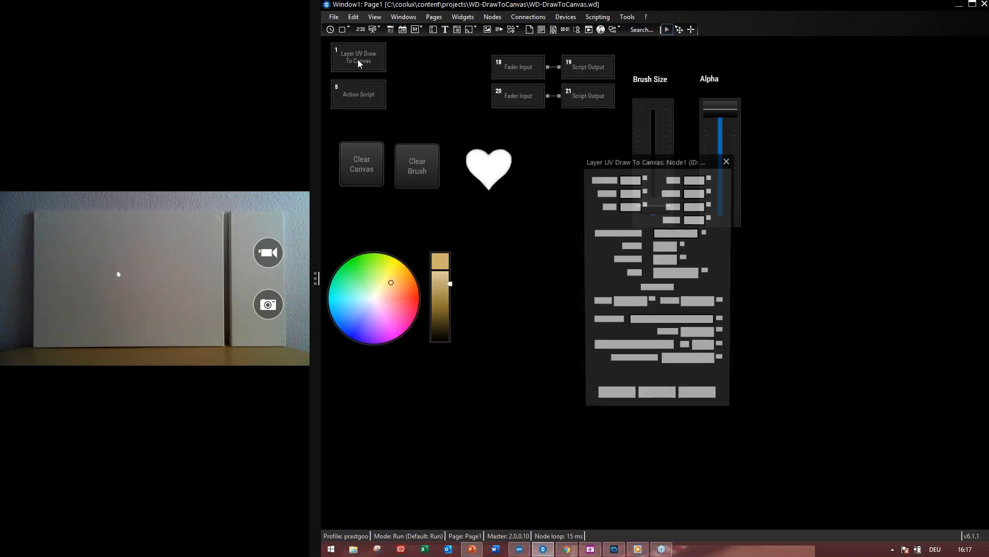
left_click_drag(617, 164, 550, 202)
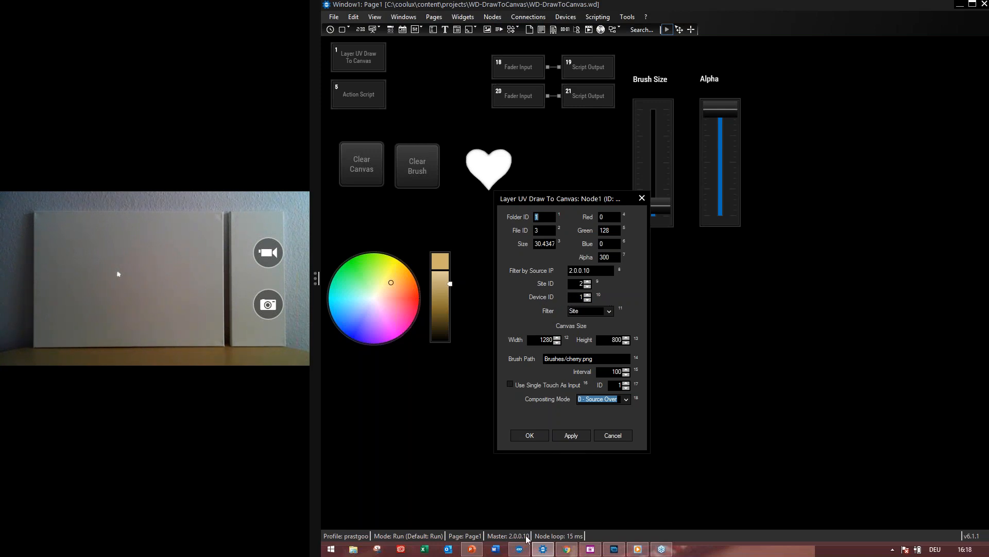
With Pandoras Box in the background, set the Layer UV Draw To Canvas node's Device ID to 2 and keep the Filter at Site
left_click(522, 552)
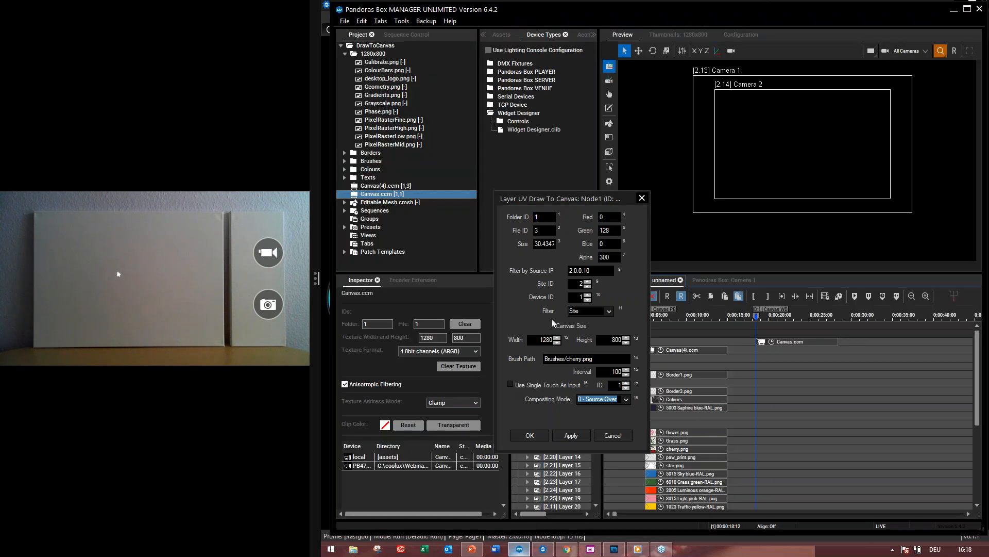
mouse_move(567, 201)
left_mouse_down()
mouse_move(801, 208)
mouse_move(825, 205)
mouse_move(824, 191)
left_mouse_up()
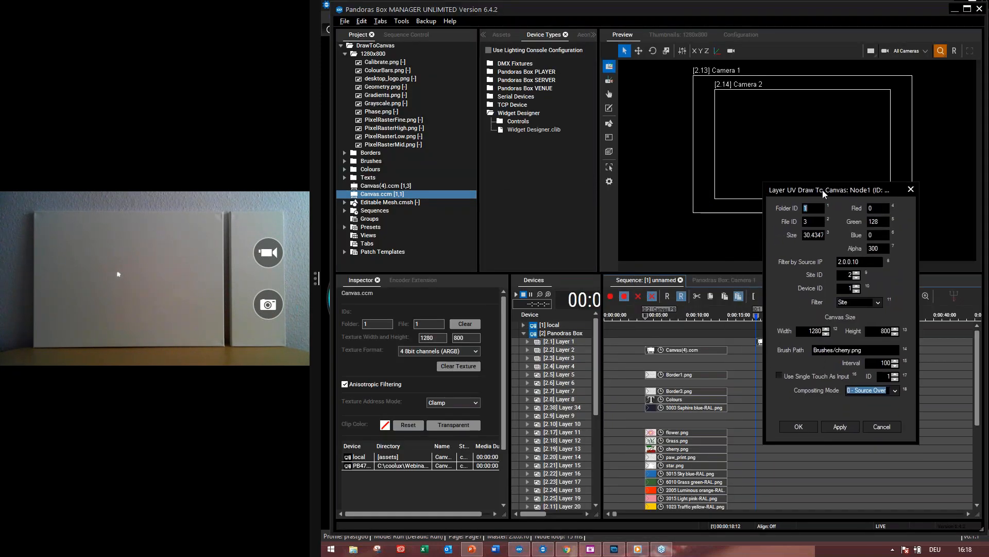
left_click(857, 286)
left_click(850, 429)
mouse_move(825, 196)
left_mouse_down()
mouse_move(721, 77)
mouse_move(755, 86)
left_mouse_up()
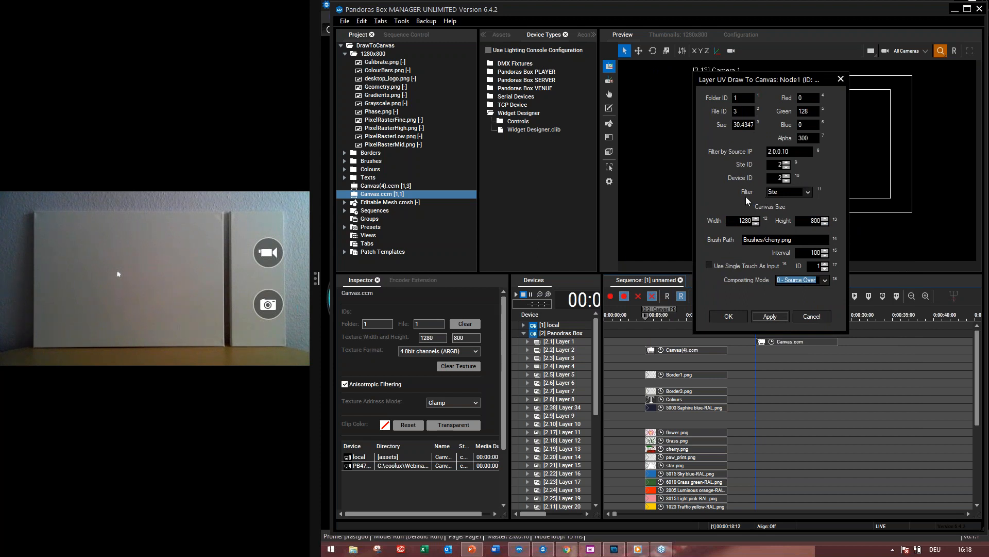
left_click(808, 194)
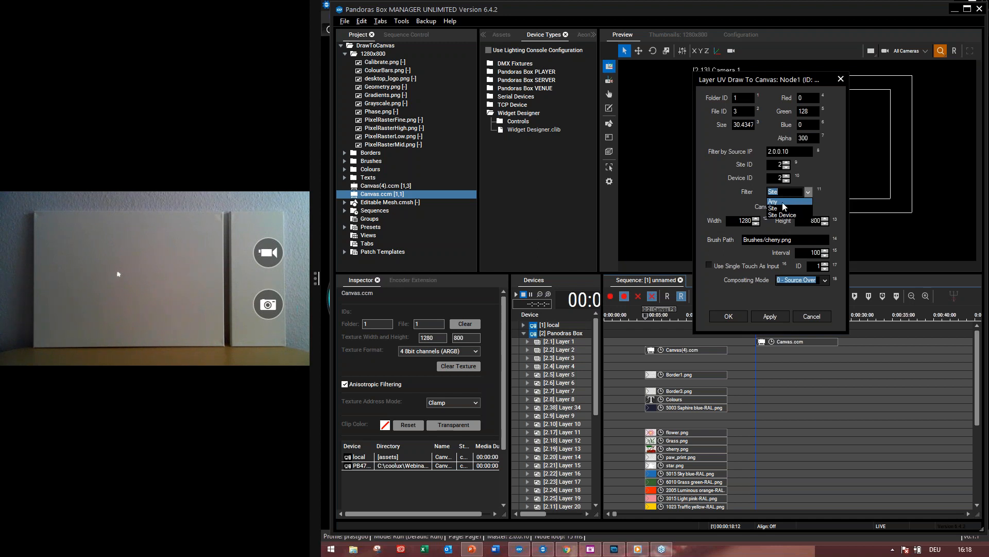
left_click(811, 209)
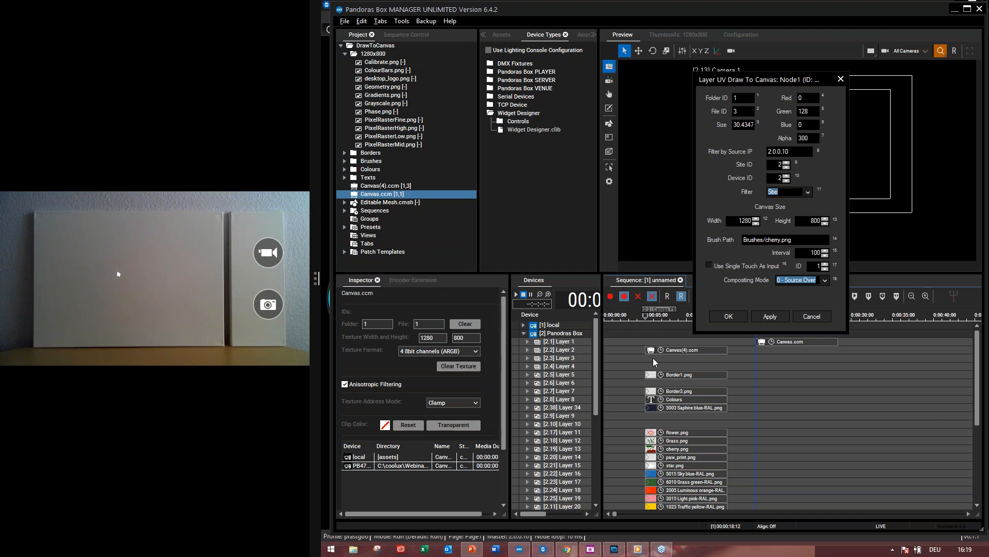
Select Canvas(4).ccm and move the sequence to its cue at 5 seconds, and confirm the Layer UV Draw To Canvas settings in Widget Designer
left_click(400, 187)
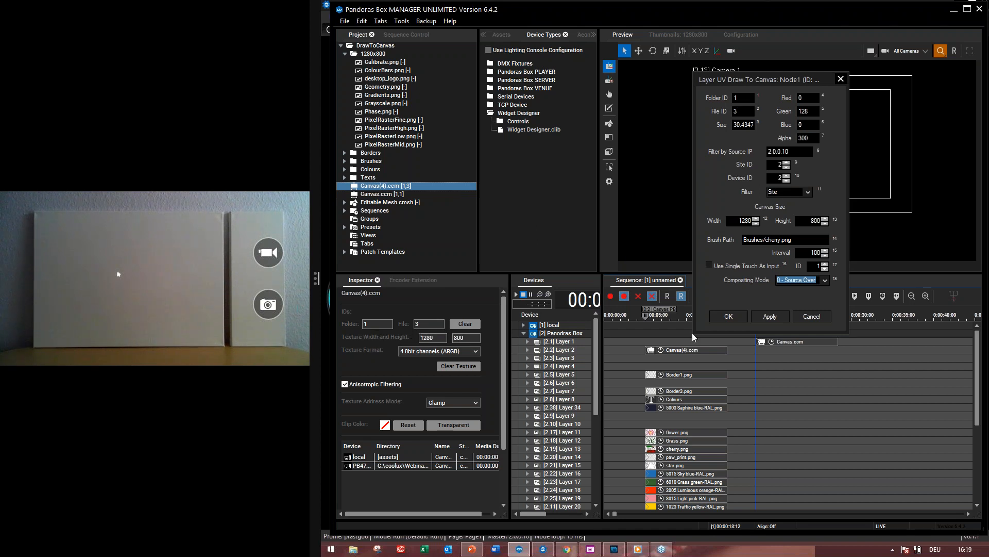
left_click(671, 323)
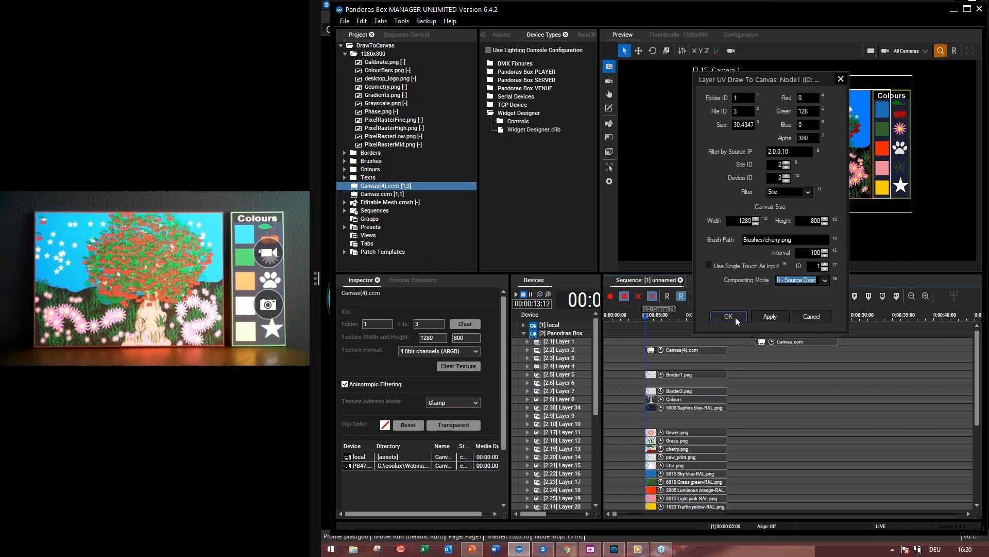
left_click(543, 549)
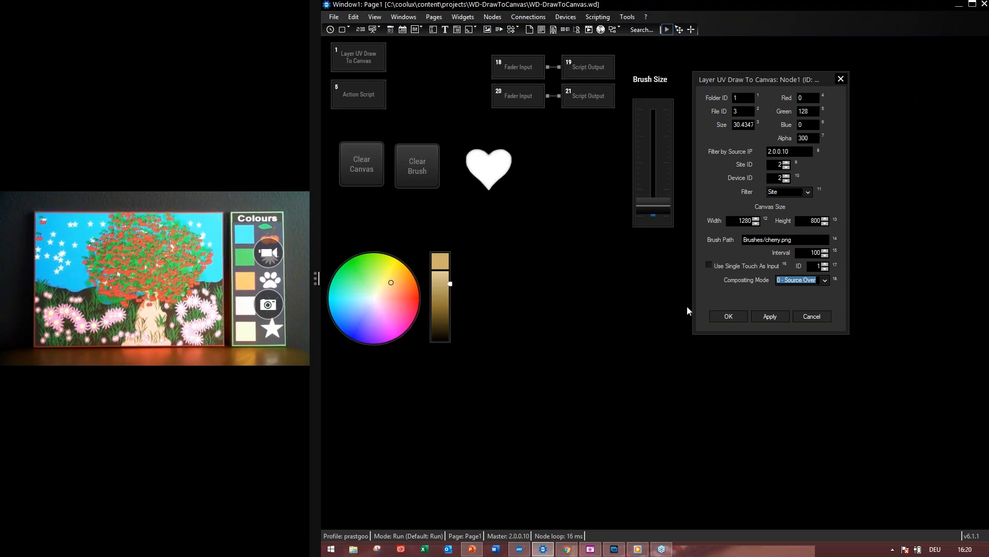
left_click(720, 316)
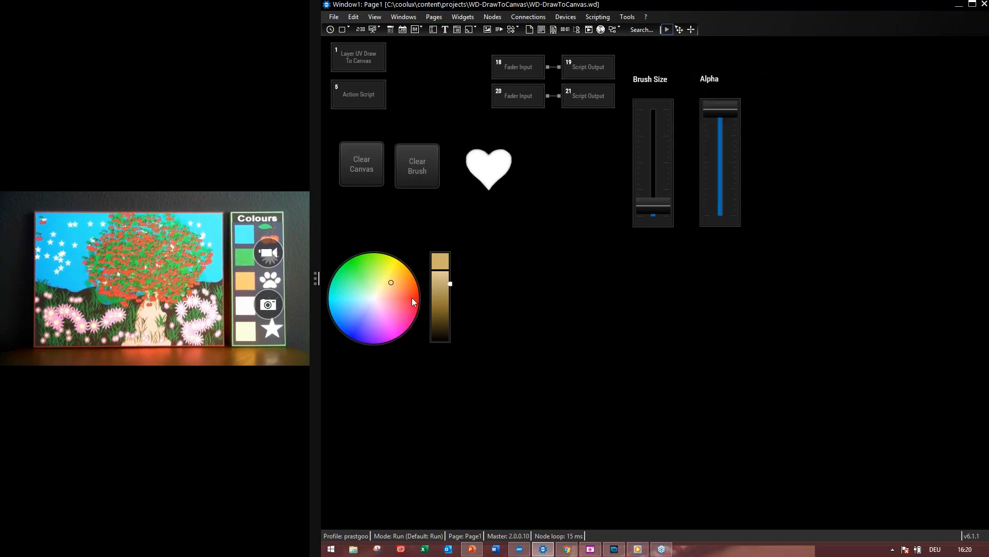
Open the Action Script node and enlarge its dialog to examine the full Node1.SetParam lines driven by ColorPicker1.SelectedColor
double_click(363, 96)
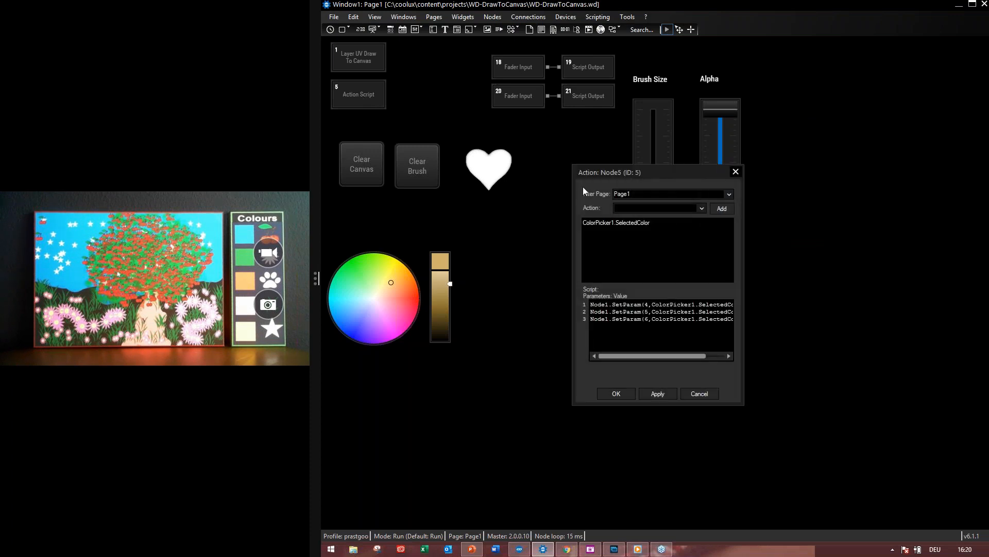
left_click_drag(635, 172, 611, 181)
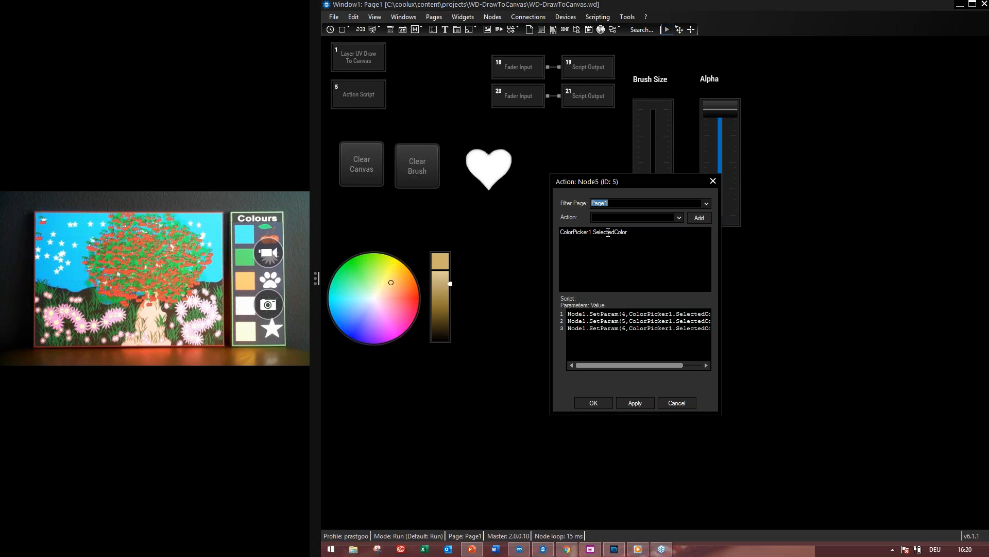
left_click(641, 241)
left_click_drag(720, 413, 826, 436)
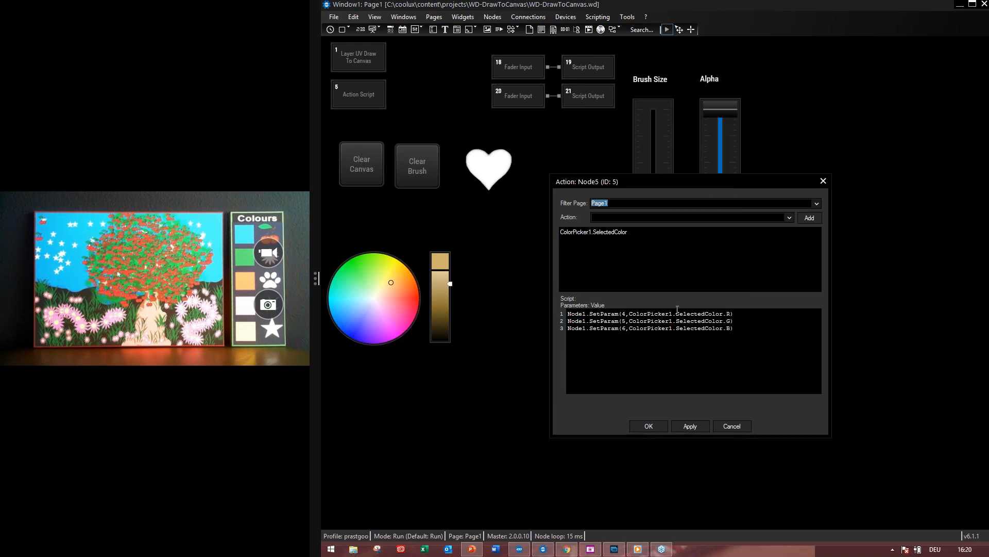
left_click(576, 313)
Compare the Layer UV Draw To Canvas node's Red, Green and Blue parameter numbers with the action script, and cancel the node dialog
double_click(351, 58)
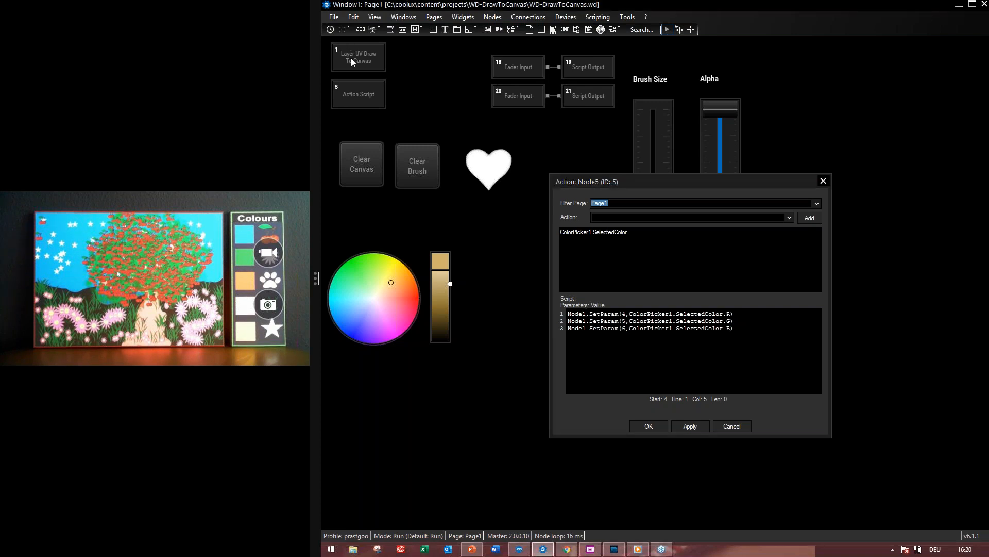
mouse_move(633, 163)
left_mouse_down()
mouse_move(388, 167)
mouse_move(411, 173)
left_mouse_up()
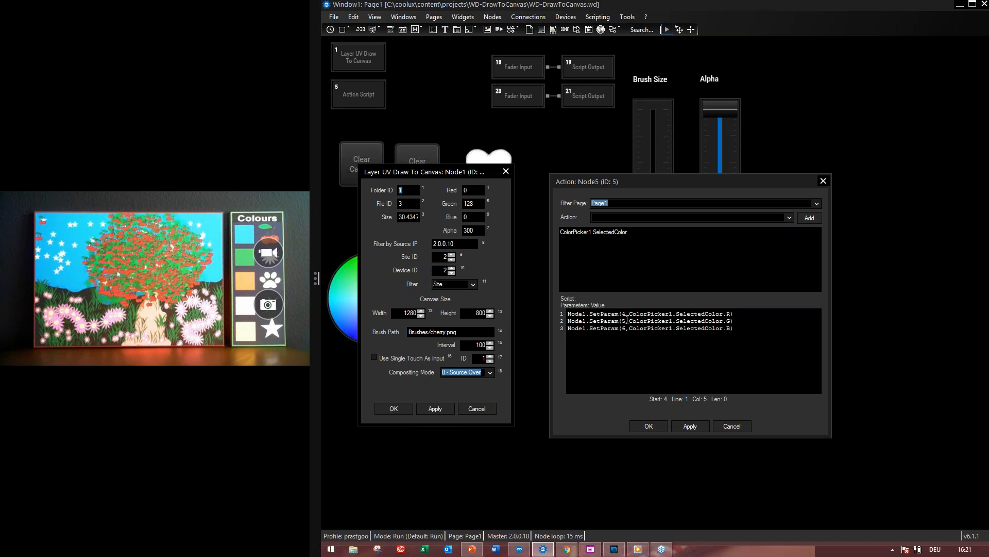
left_click_drag(457, 172, 500, 107)
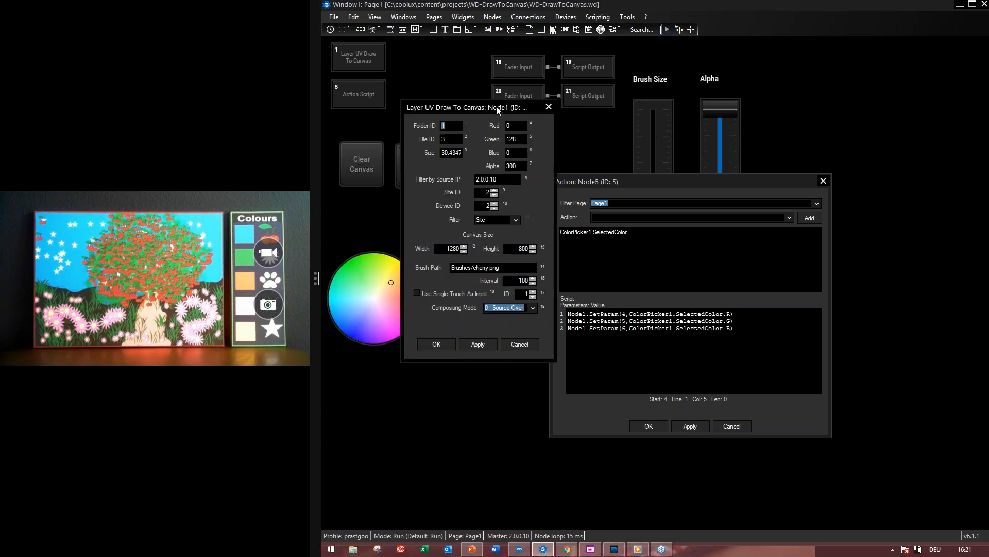
left_click(519, 344)
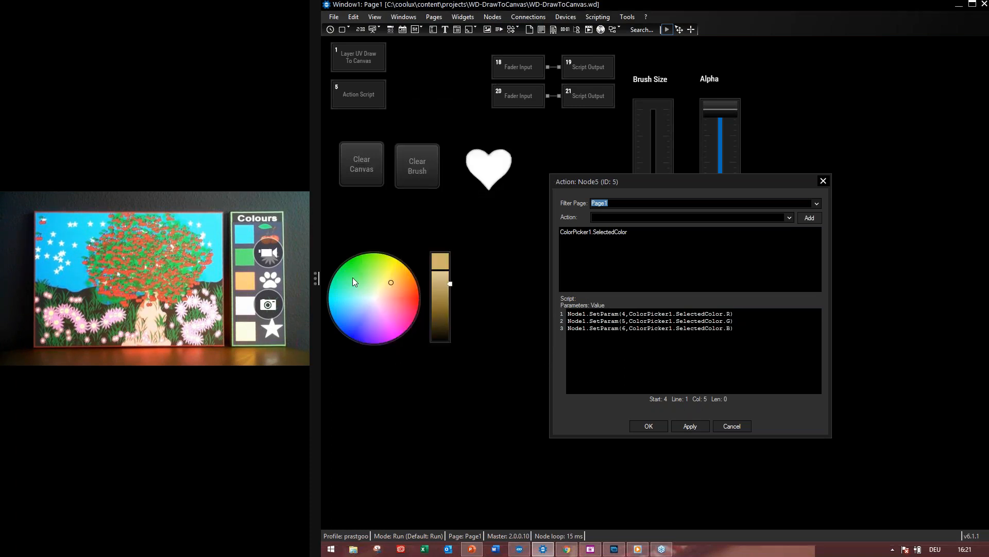
Pick a red and a green on the color wheel, and reopen the Layer UV Draw To Canvas node to check its color values
mouse_move(387, 299)
left_mouse_down()
mouse_move(363, 300)
mouse_move(399, 299)
left_mouse_up()
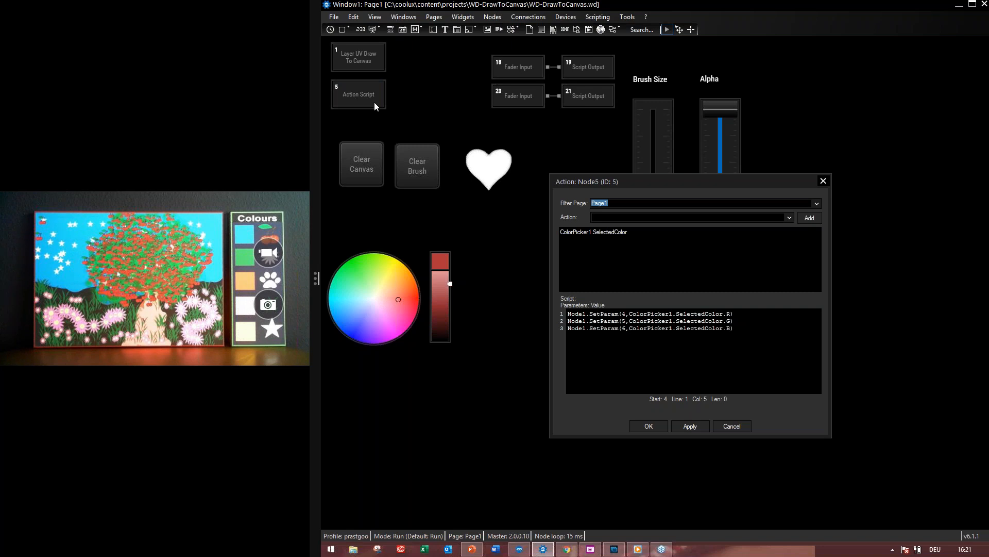
mouse_move(397, 299)
left_mouse_down()
mouse_move(363, 290)
mouse_move(347, 302)
mouse_move(362, 328)
mouse_move(391, 272)
mouse_move(397, 290)
mouse_move(366, 268)
left_mouse_up()
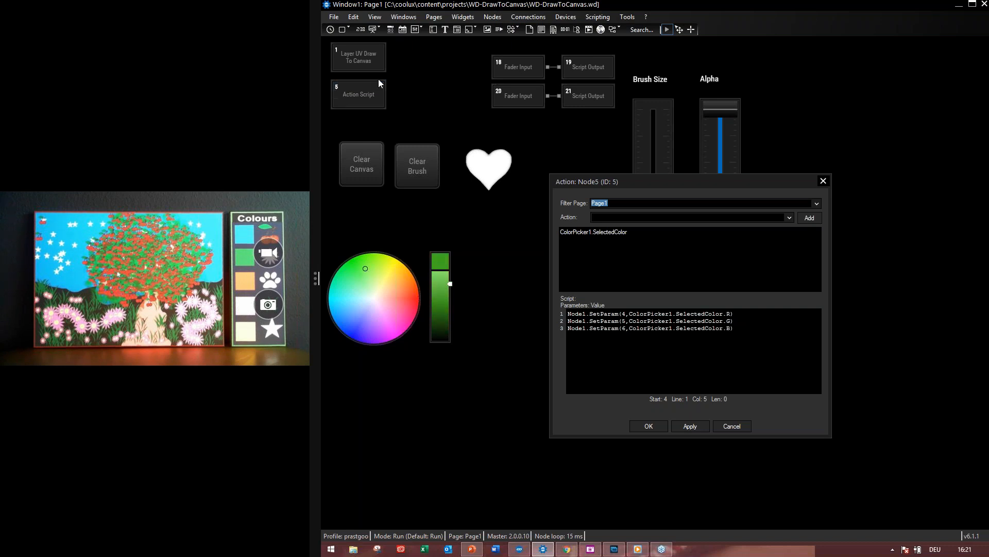
double_click(368, 91)
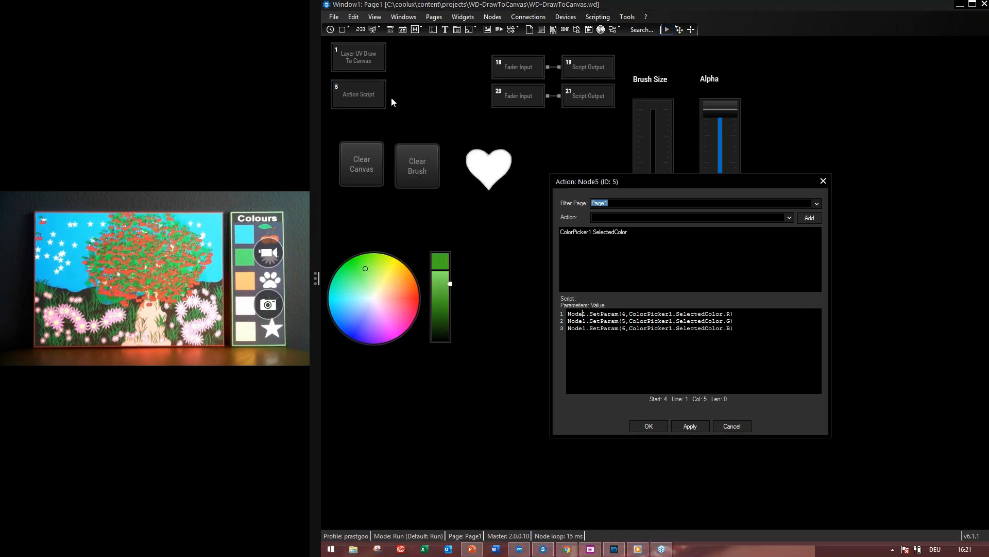
double_click(361, 59)
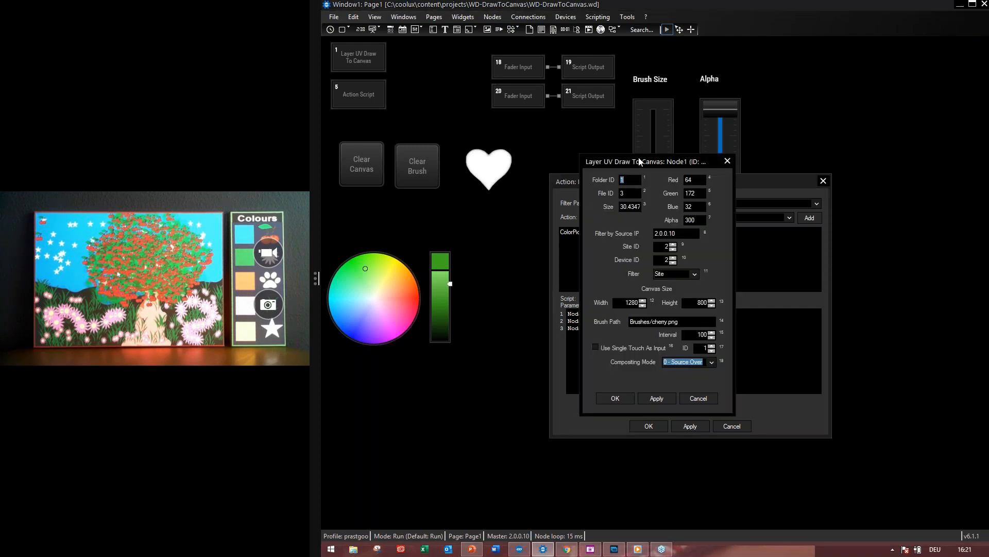
left_click_drag(615, 164, 481, 85)
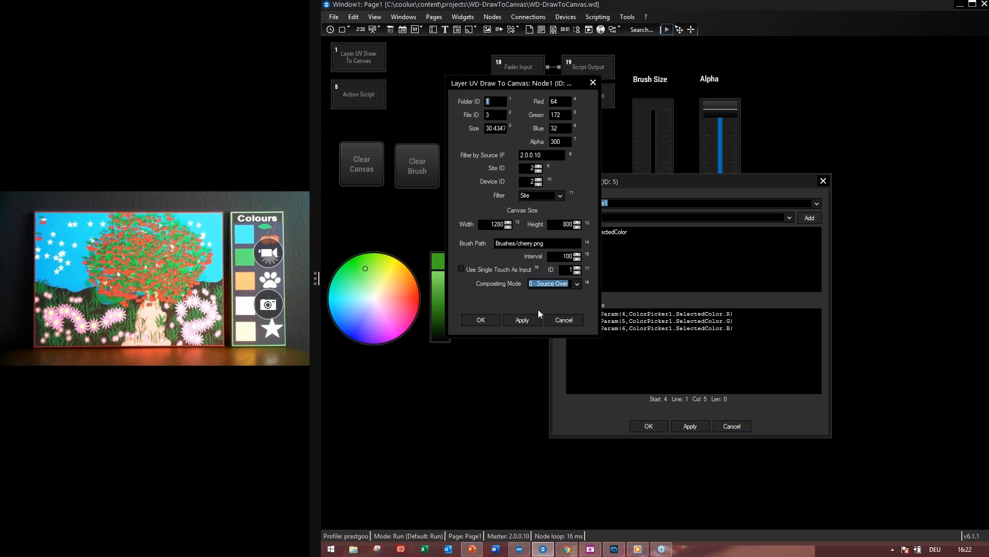
Close the Layer UV Draw To Canvas and Action Script dialogs, and clear the canvas
left_click(524, 319)
left_click(563, 320)
left_click(660, 425)
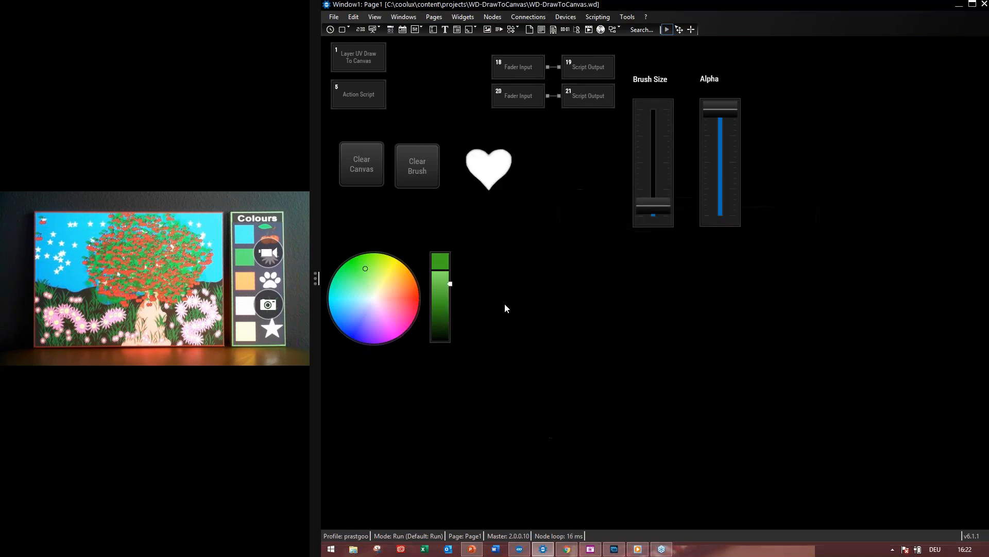
left_click(378, 174)
Open the Clear Brush button's properties to examine its On Press script
left_click(429, 168)
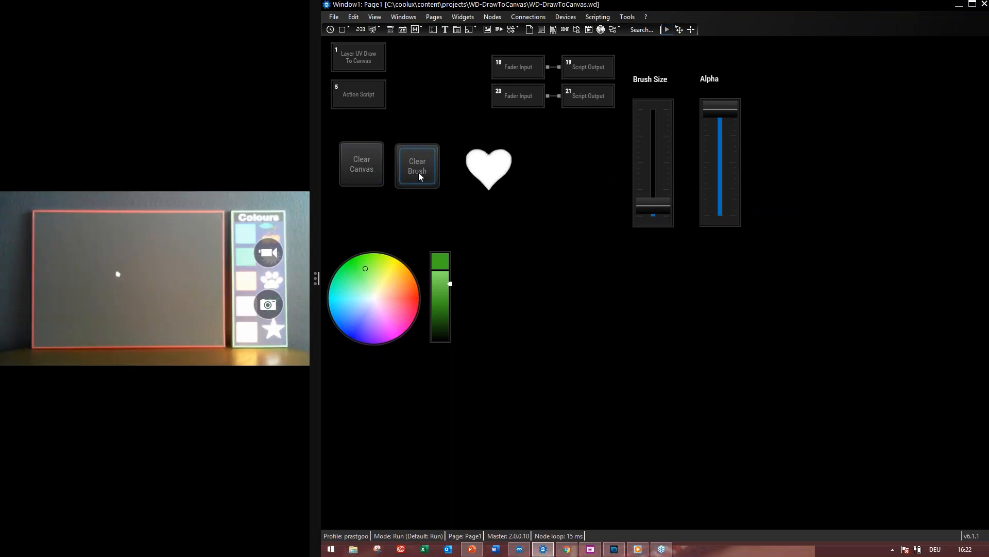
right_click(418, 172)
left_click(413, 164)
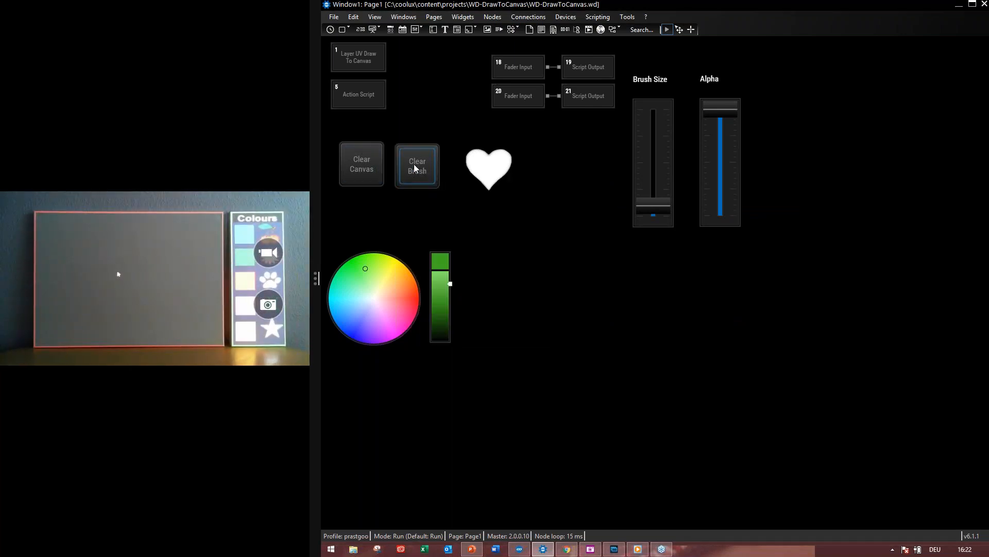
right_click(413, 164)
left_click(429, 169)
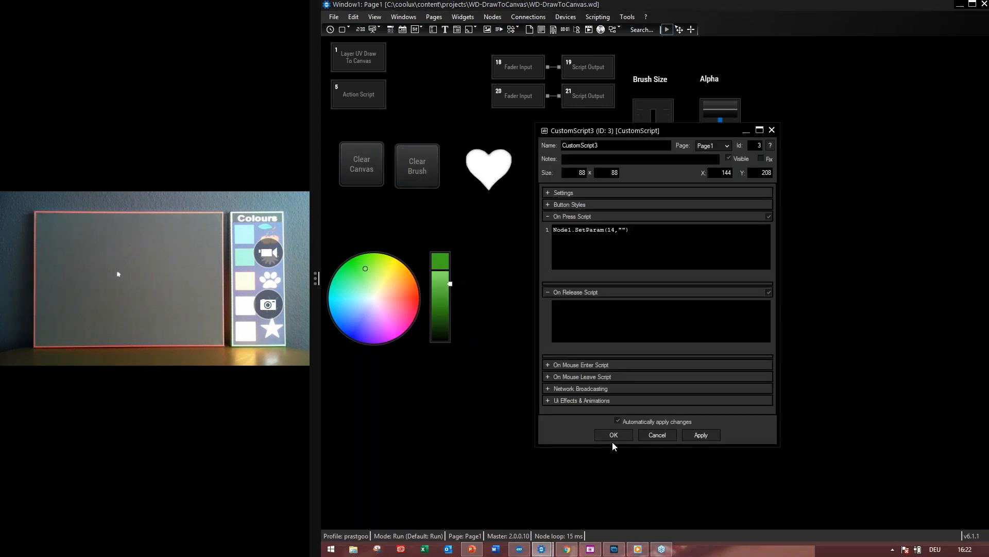
Compare parameter 14 in the Clear Brush script with the Brush Path field of the Layer UV Draw To Canvas node
double_click(363, 94)
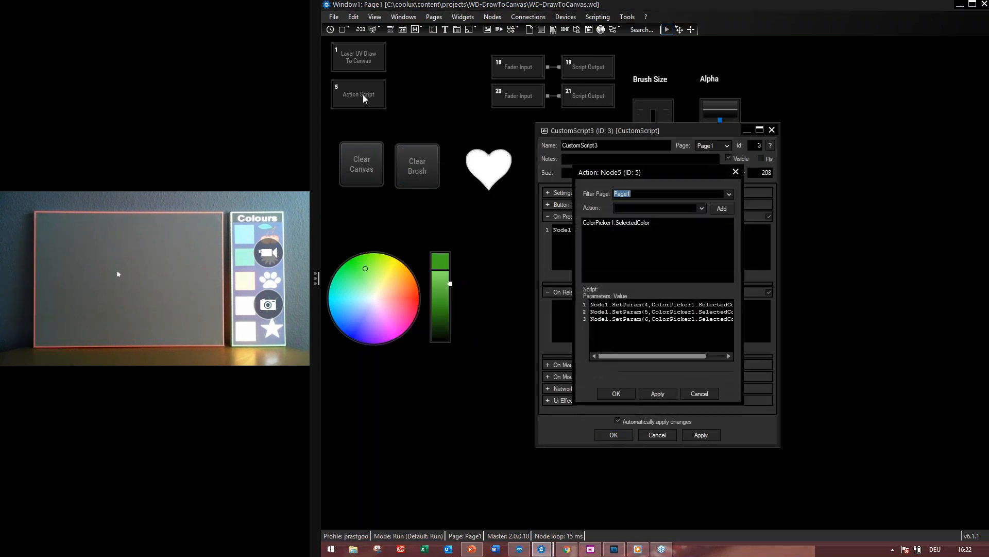
left_click(707, 393)
double_click(345, 60)
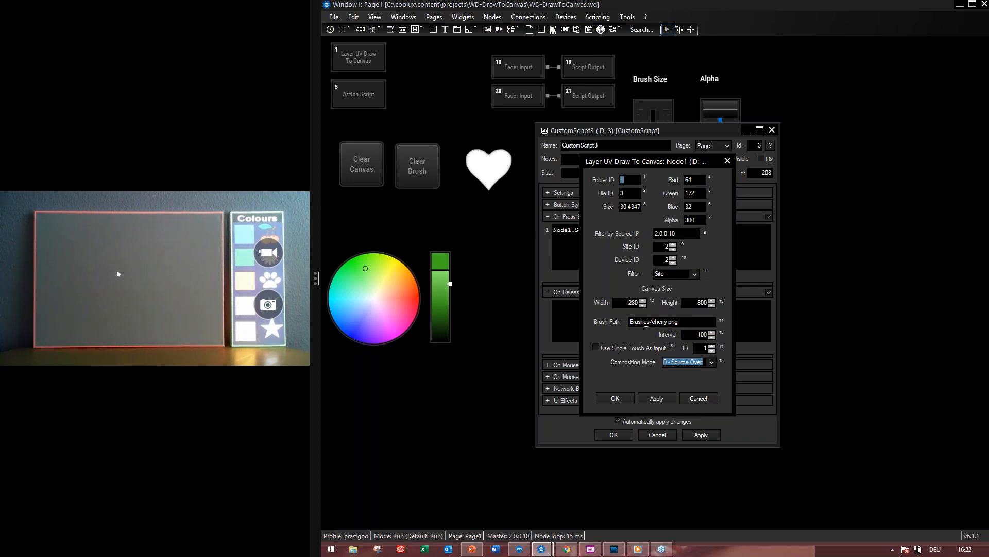
mouse_move(643, 164)
left_mouse_down()
mouse_move(596, 88)
mouse_move(604, 77)
left_mouse_up()
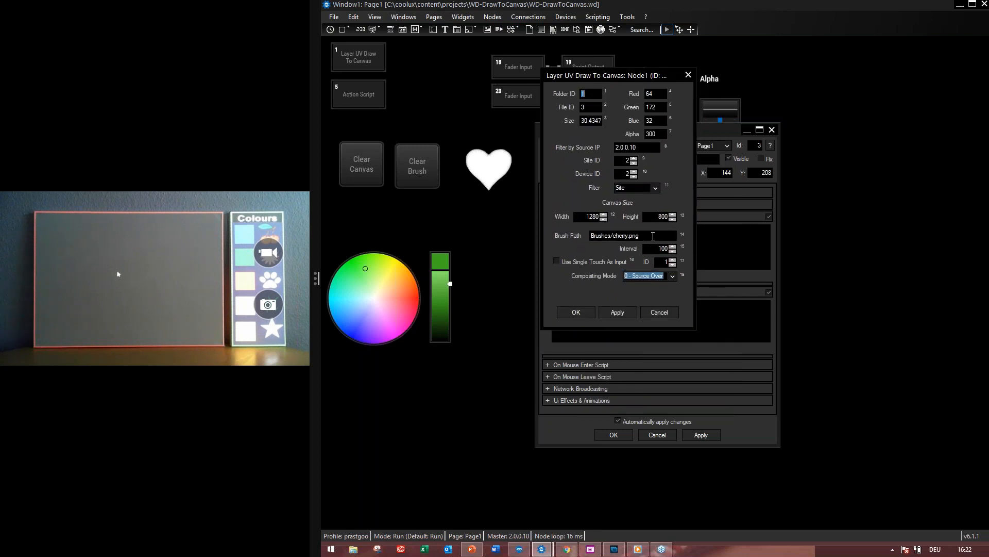
left_click_drag(658, 236, 588, 233)
Switch to Pandoras Box Manager, inspect cherry.png in the Brushes folder, confirm the node dialog and return to Widget Designer
left_click(520, 549)
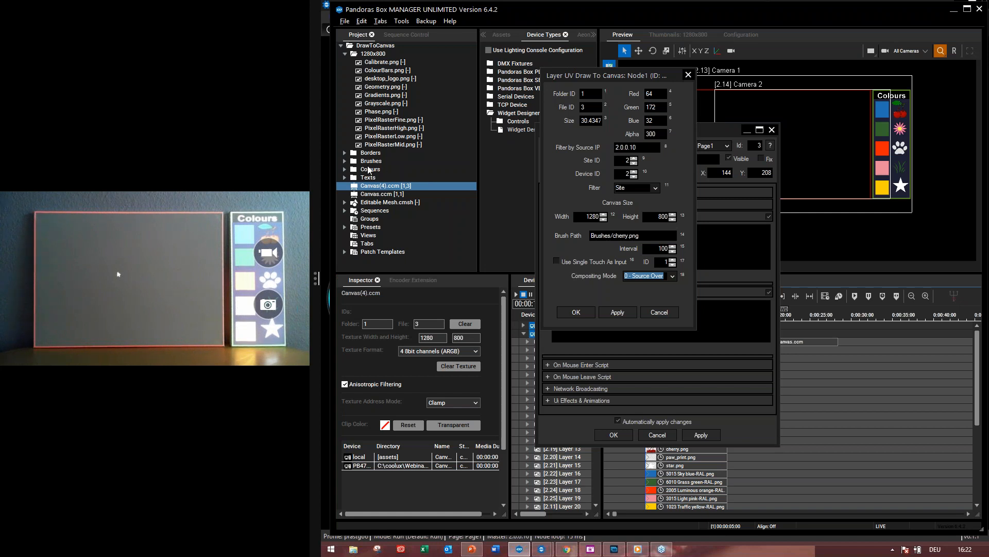
left_click(346, 162)
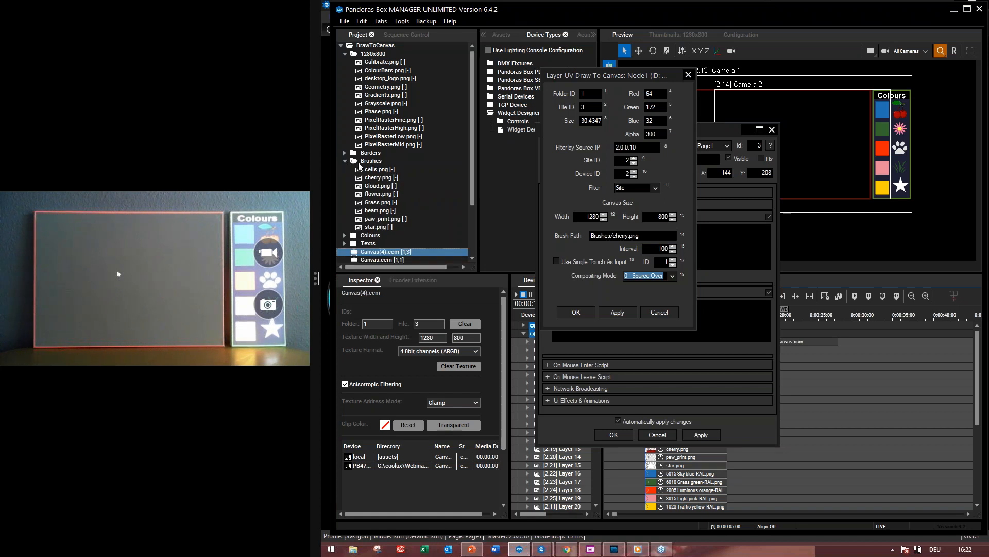
left_click(379, 179)
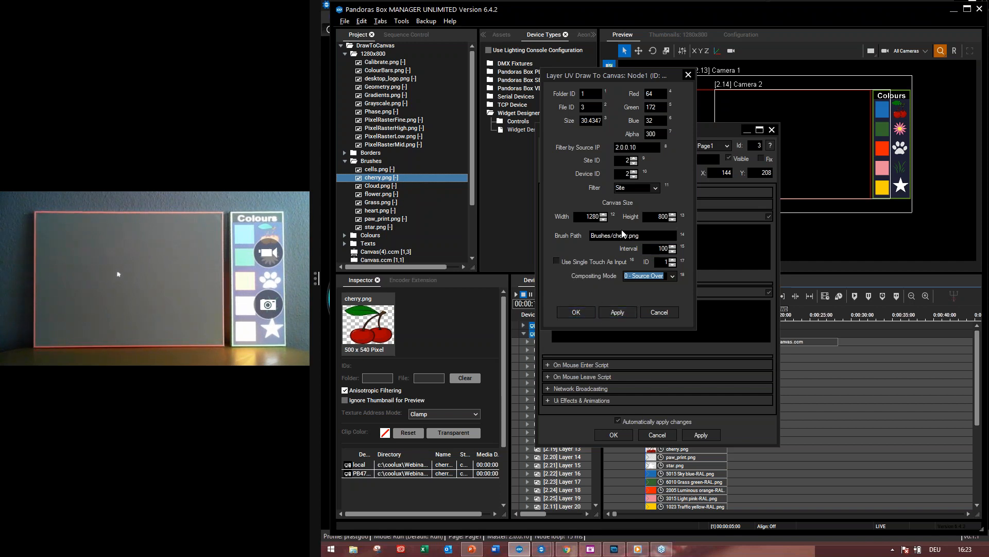
left_click(586, 311)
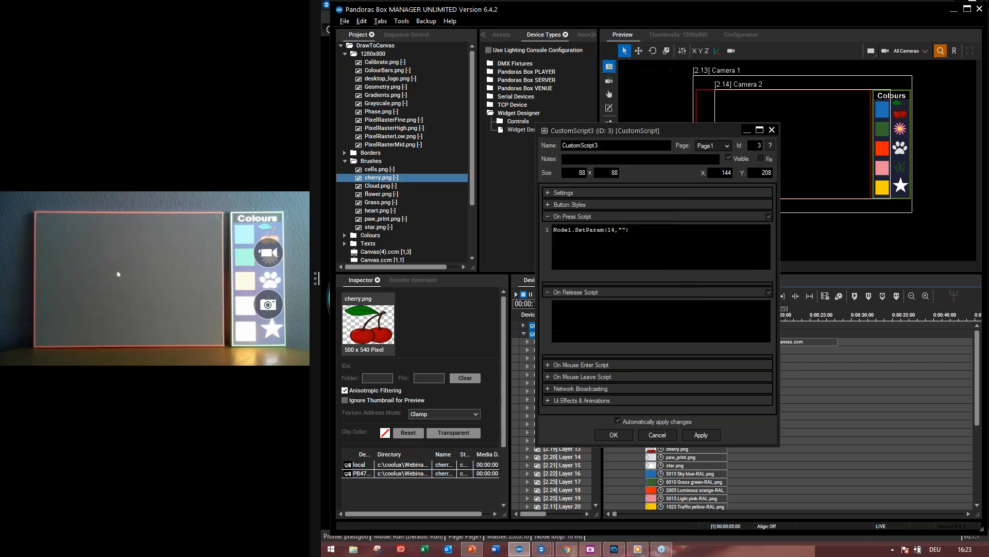
left_click(954, 10)
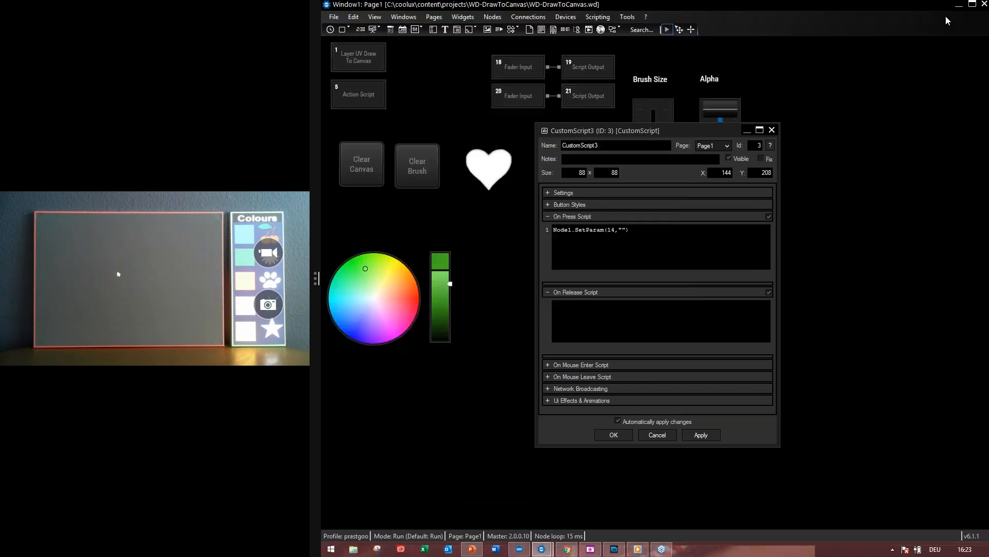
Close the script properties, run Clear Brush and check the Brush Path in the Layer UV Draw To Canvas node
left_click(610, 436)
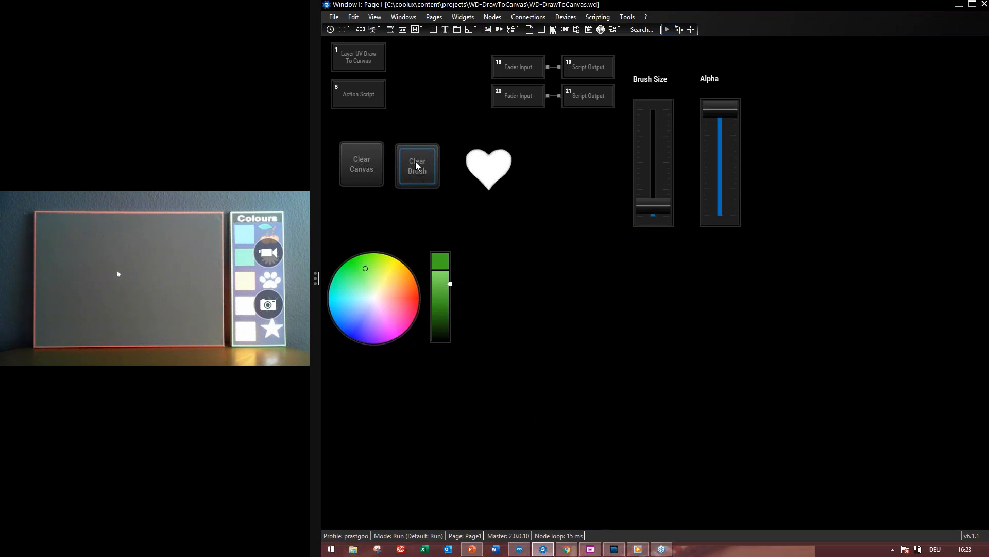
double_click(365, 59)
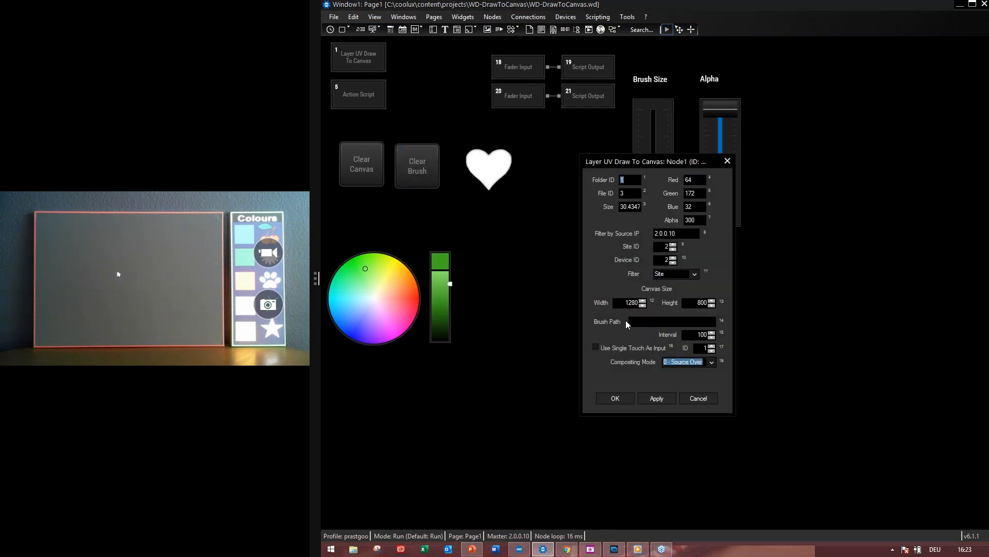
left_click(621, 398)
Reopen the Clear Brush script and match each part of Node1.SetParam(14,"") with the Layer UV Draw To Canvas node's Brush Path
right_click(422, 163)
key("Escape")
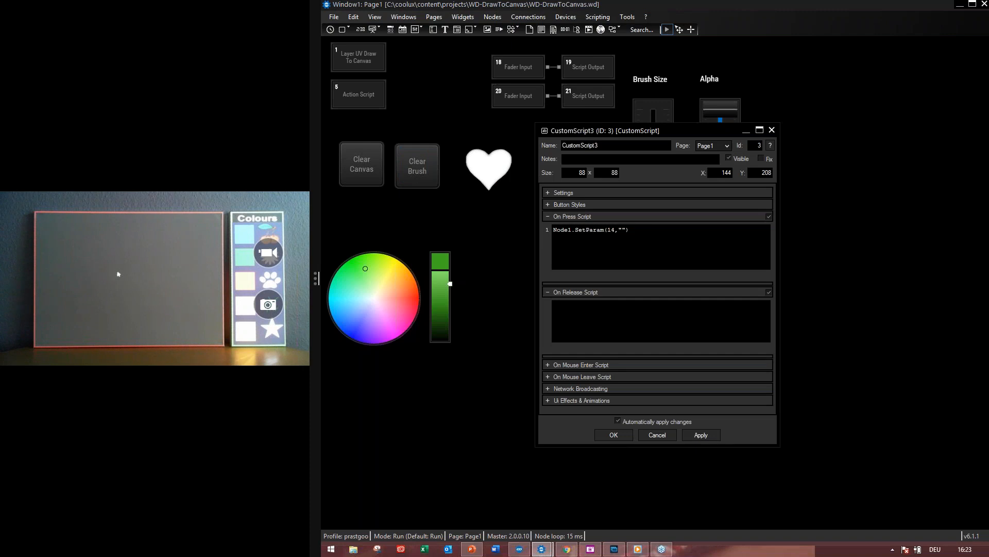
left_click_drag(554, 230, 602, 235)
left_click(565, 230)
double_click(356, 60)
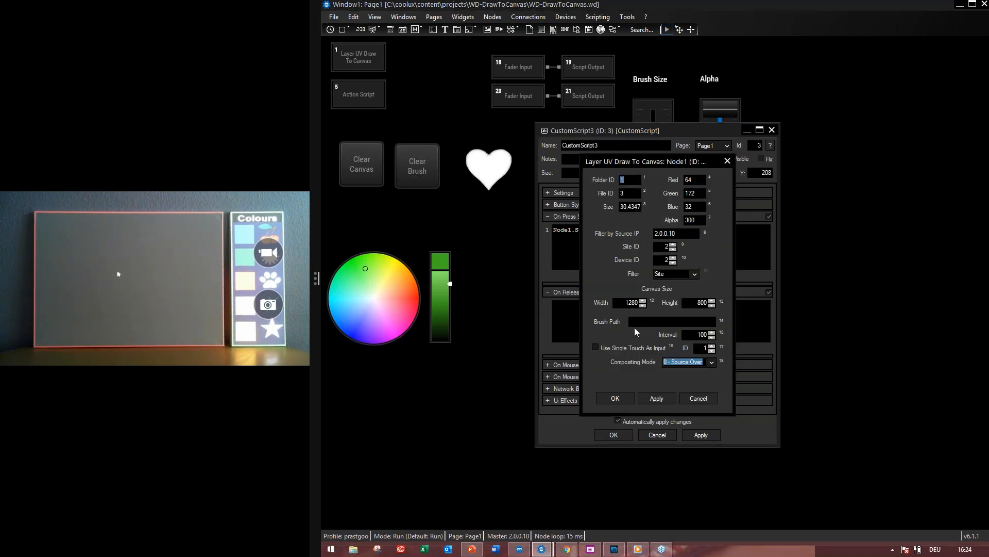
left_click(626, 400)
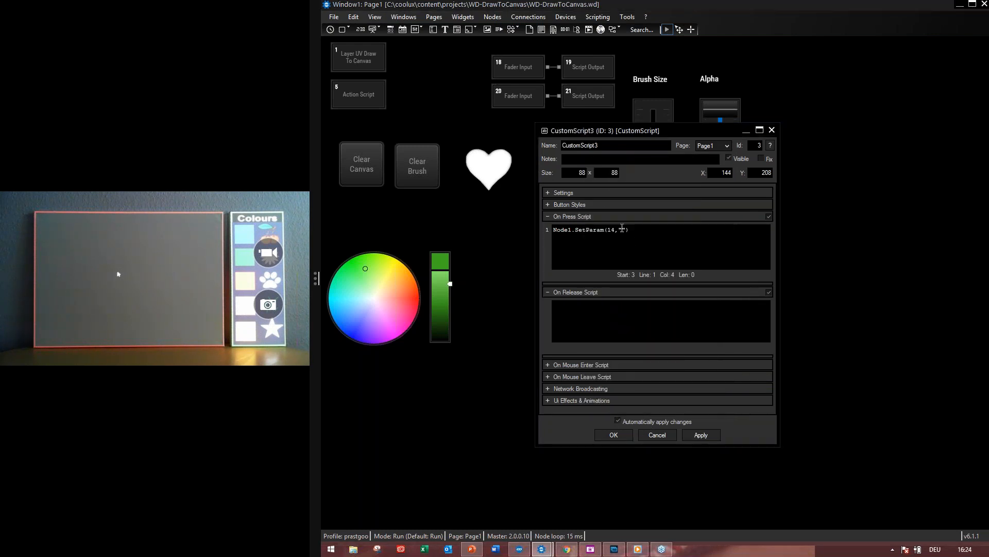
left_click(622, 229)
left_click(614, 434)
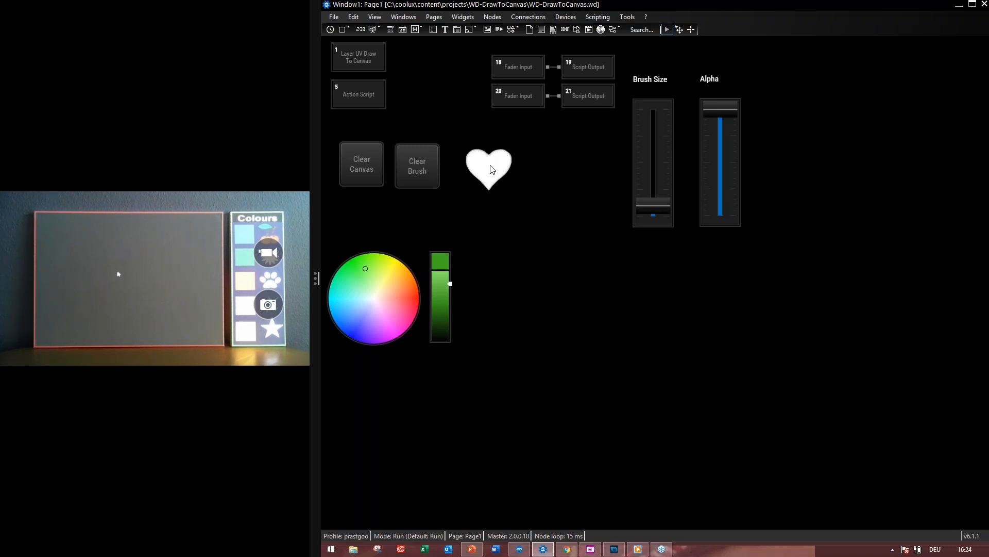
Load the heart brush and check the Brush Path in the Layer UV Draw To Canvas node
double_click(369, 61)
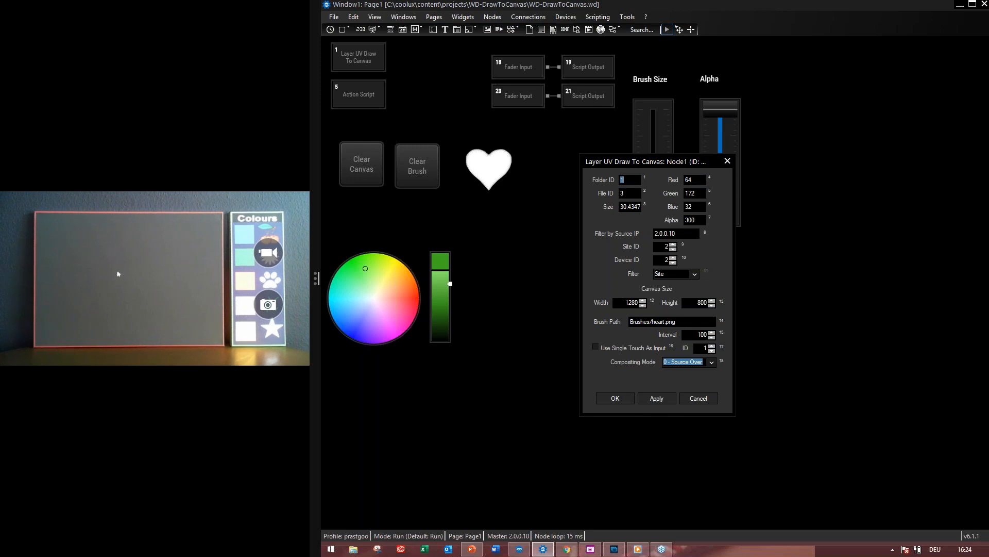
left_click(620, 395)
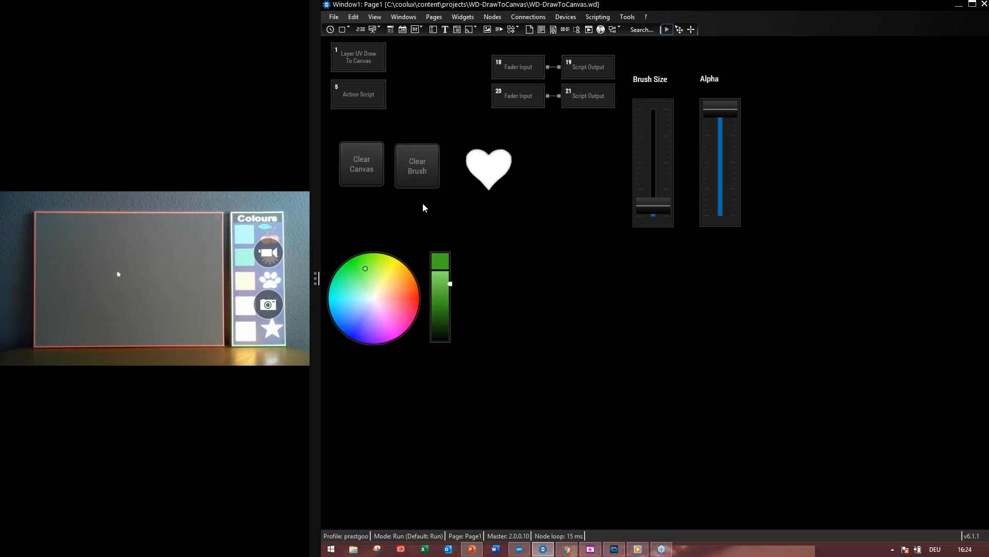
Pick a blue and then a red on the color wheel, adjust the red's shade, and paint small strokes on the canvas
left_click_drag(382, 295, 356, 322)
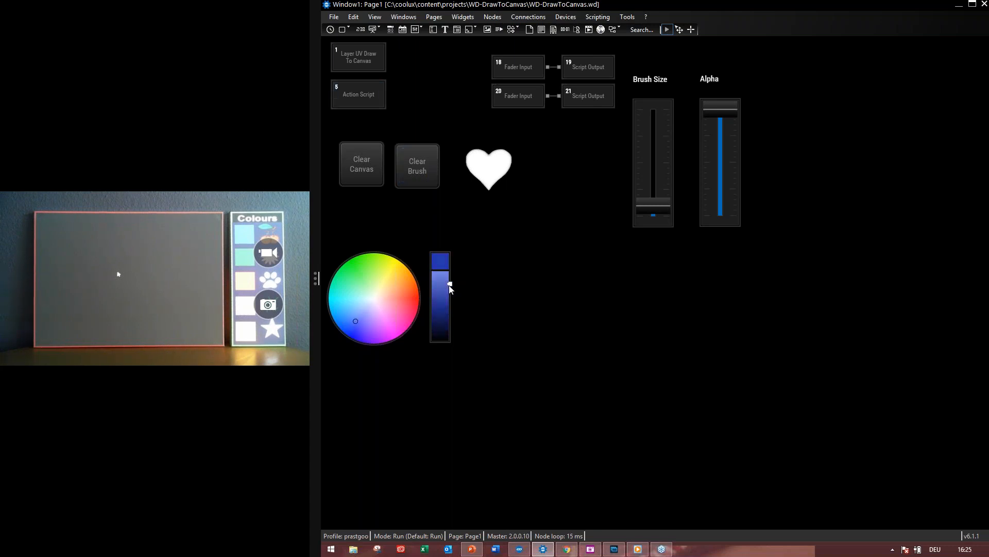
left_click(405, 297)
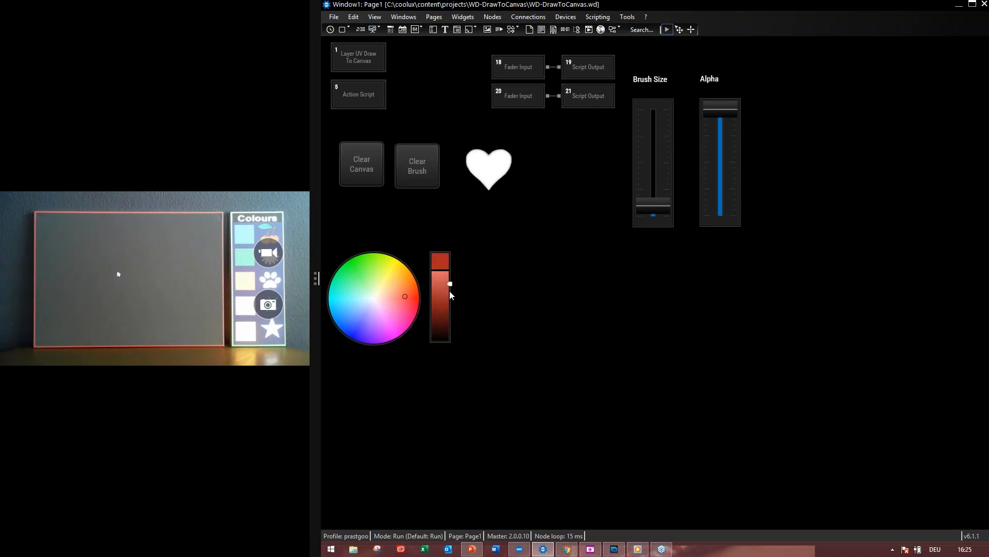
left_click_drag(450, 283, 450, 291)
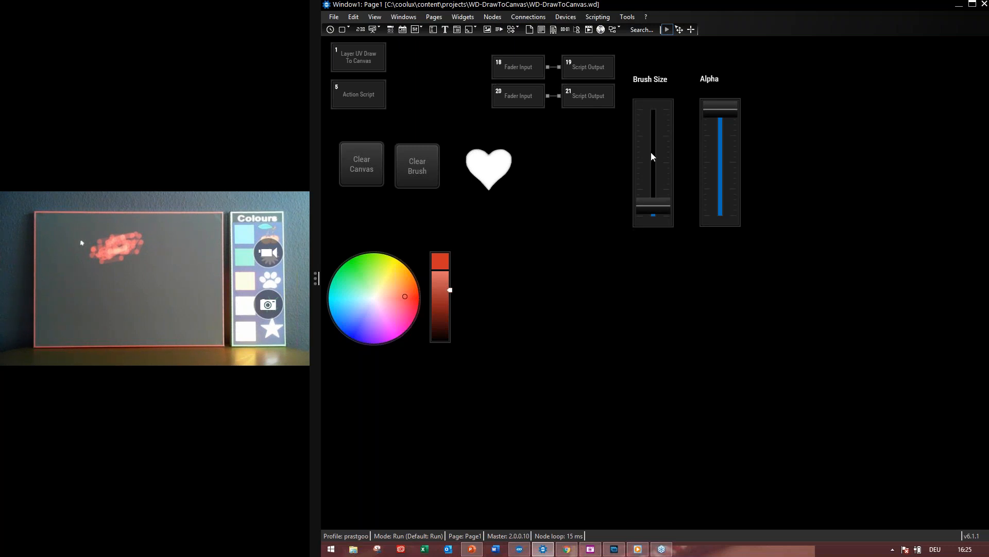
Examine the Fader ID of Fader Input node 18 and the True Script of Script Output node 19
double_click(515, 68)
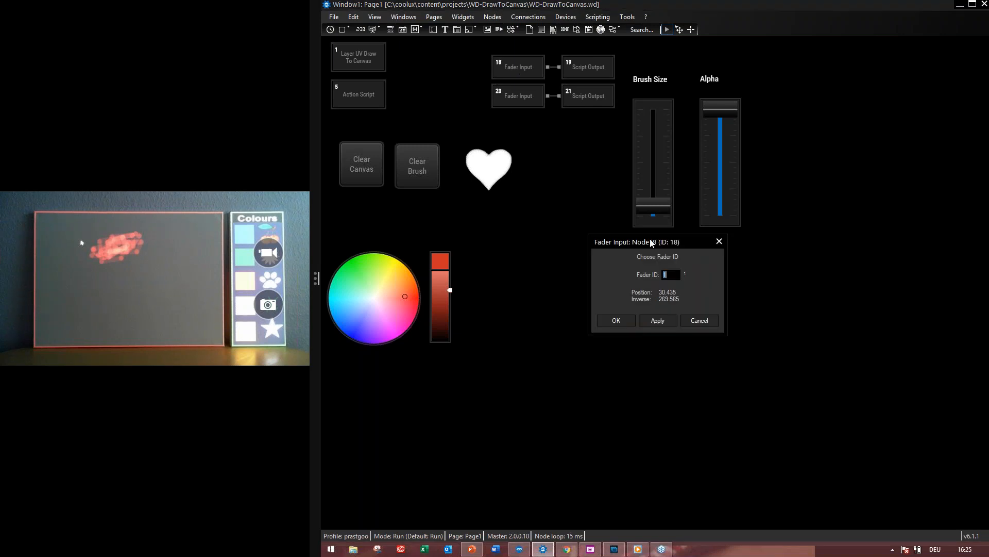
left_click_drag(659, 244, 523, 200)
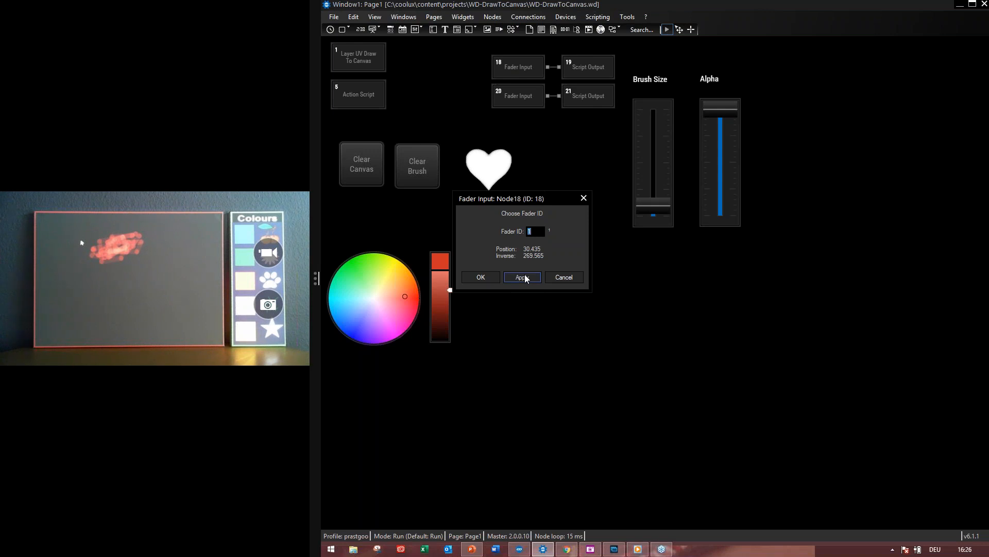
double_click(589, 67)
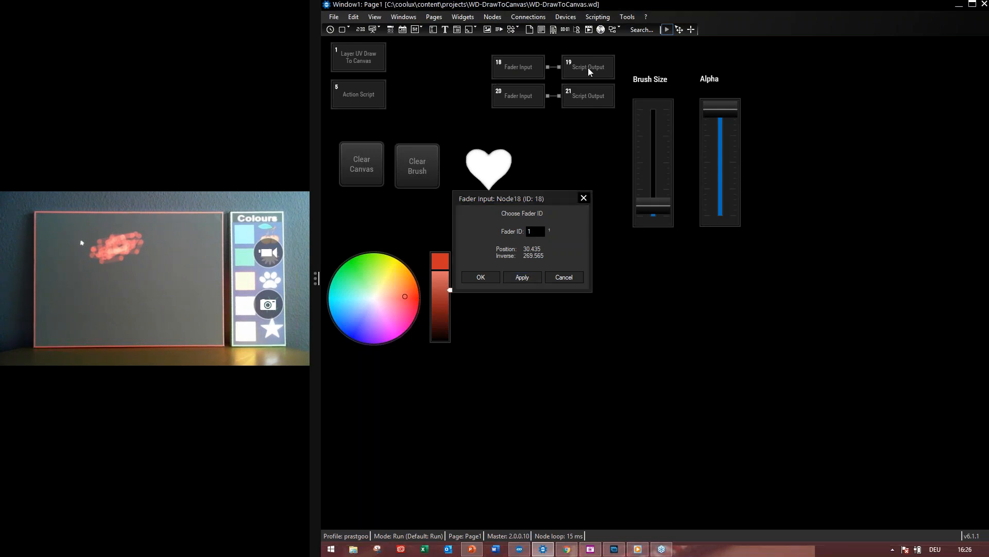
left_click_drag(621, 143, 705, 161)
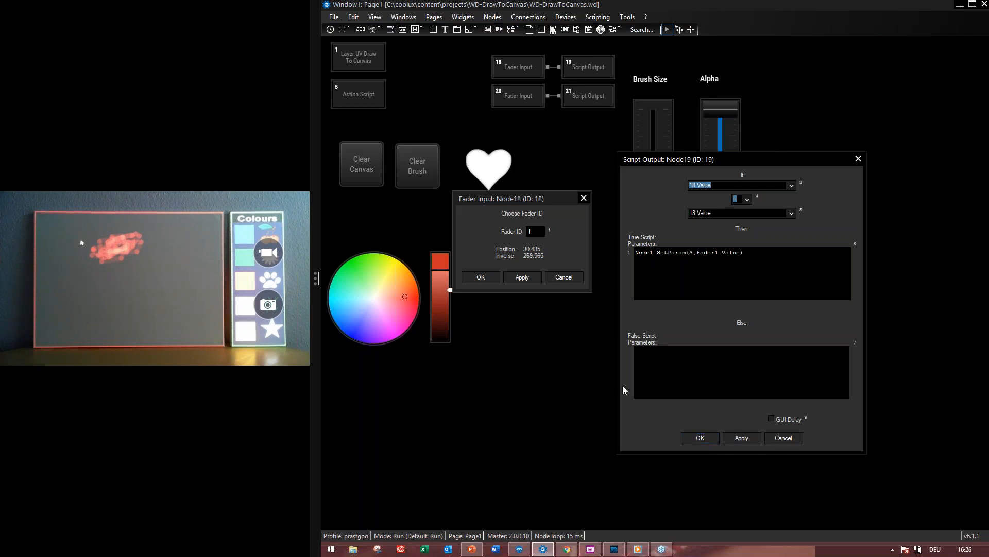
left_click(699, 438)
Raise the Brush Size fader to about 201 and review its Fader Control properties
left_click_drag(657, 203, 655, 143)
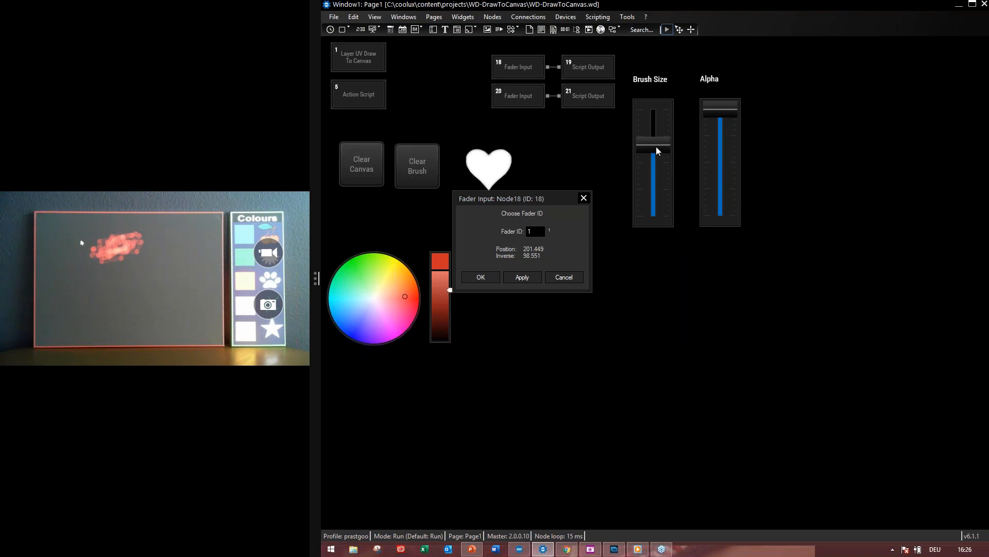
right_click(654, 117)
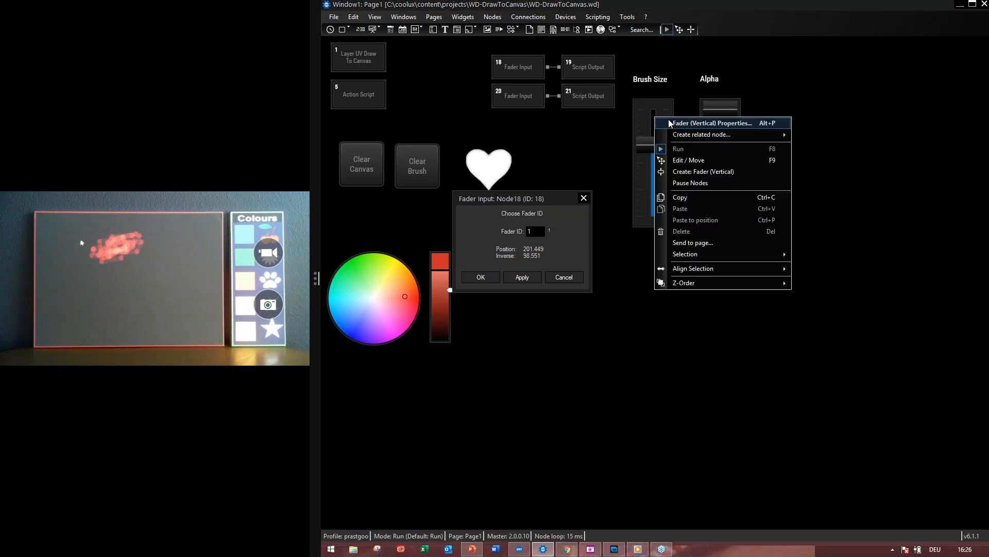
left_click(668, 122)
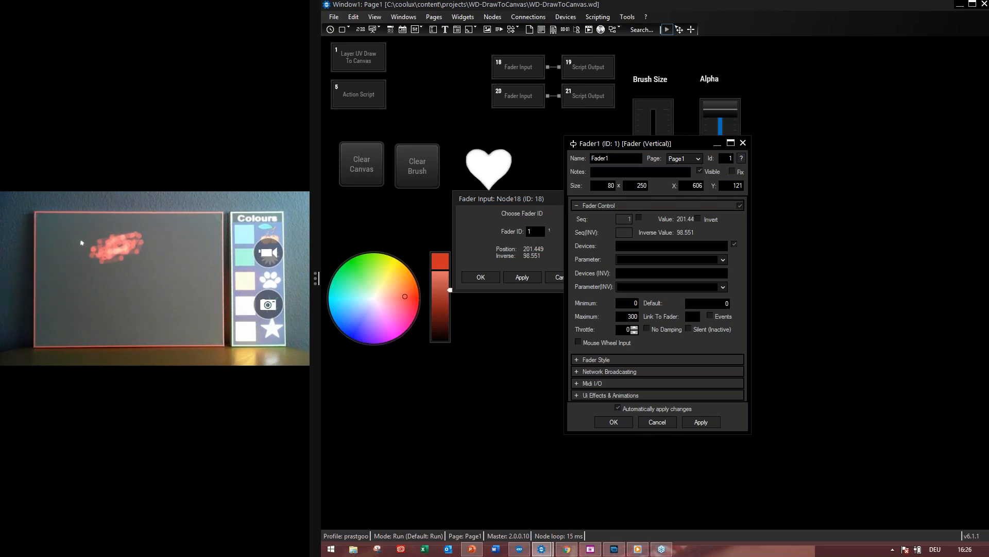
left_click(612, 422)
Paint large red strokes across the canvas, add green ones after picking green on the color wheel, and cancel the Fader Input dialog
mouse_move(83, 241)
left_mouse_down()
mouse_move(89, 261)
mouse_move(174, 262)
mouse_move(194, 292)
mouse_move(161, 304)
mouse_move(168, 277)
mouse_move(188, 266)
mouse_move(164, 249)
mouse_move(132, 266)
mouse_move(134, 282)
mouse_move(162, 293)
mouse_move(157, 313)
mouse_move(114, 311)
mouse_move(82, 294)
mouse_move(114, 300)
left_mouse_up()
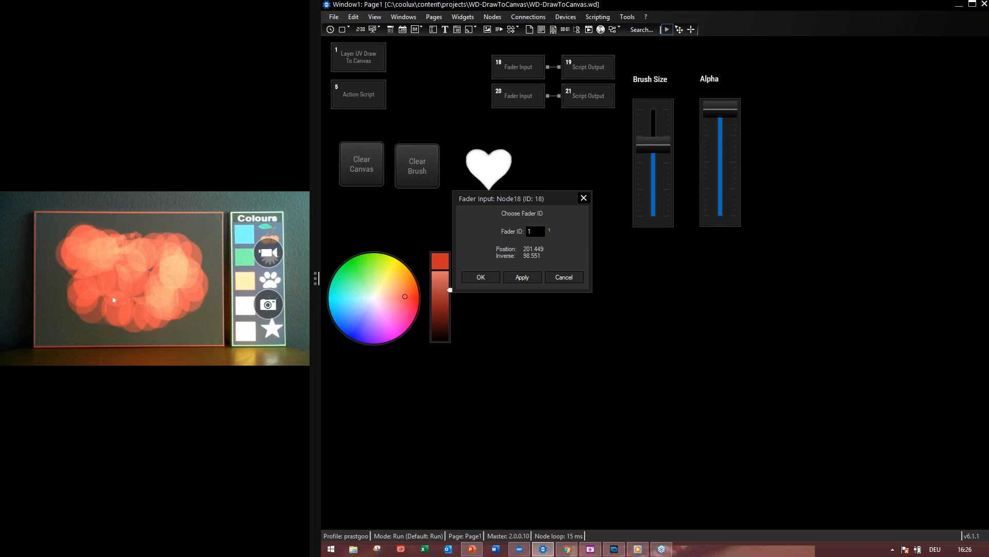
left_click_drag(401, 290, 358, 262)
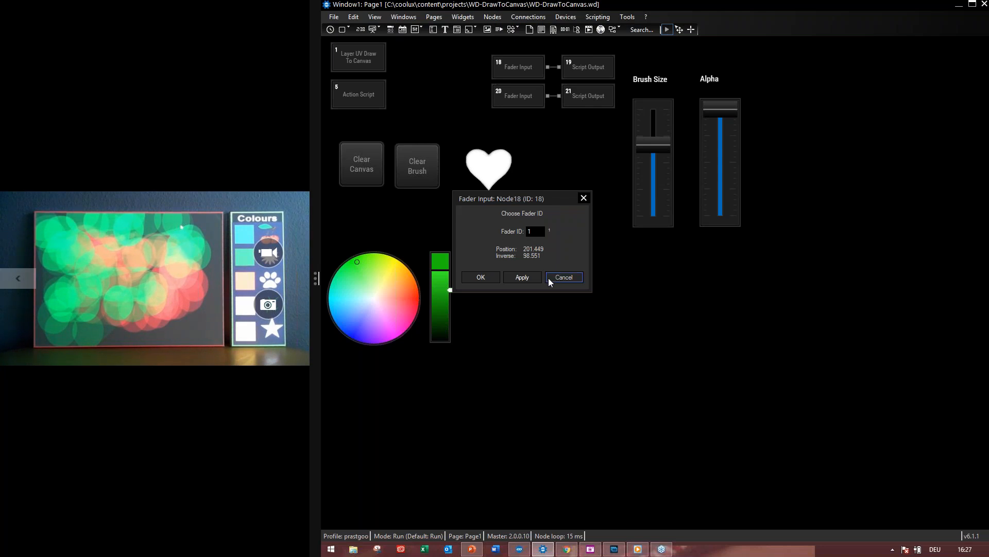
left_click(562, 278)
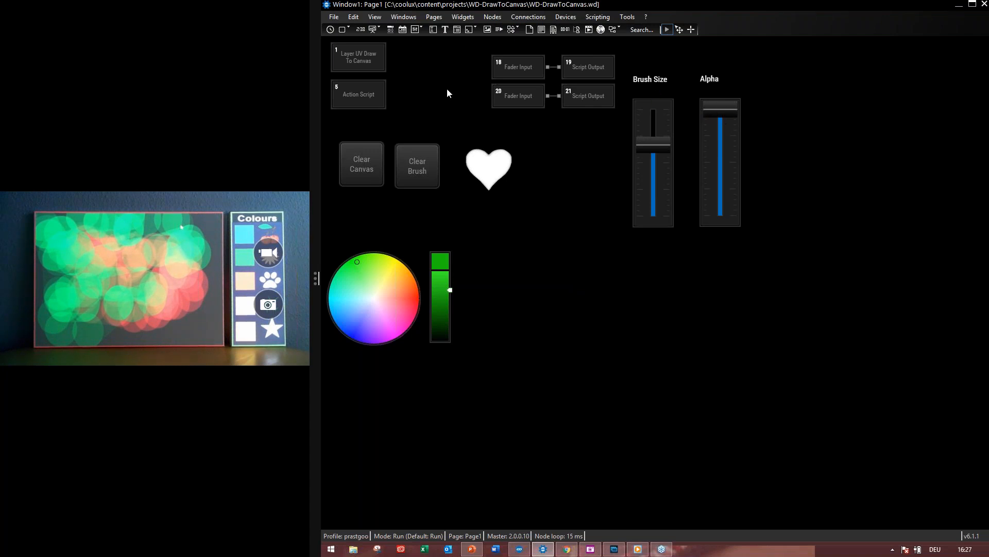
Open the Layer UV Draw To Canvas node to check its Size and Alpha parameters, and cancel the dialog
double_click(363, 63)
left_click_drag(670, 162, 462, 110)
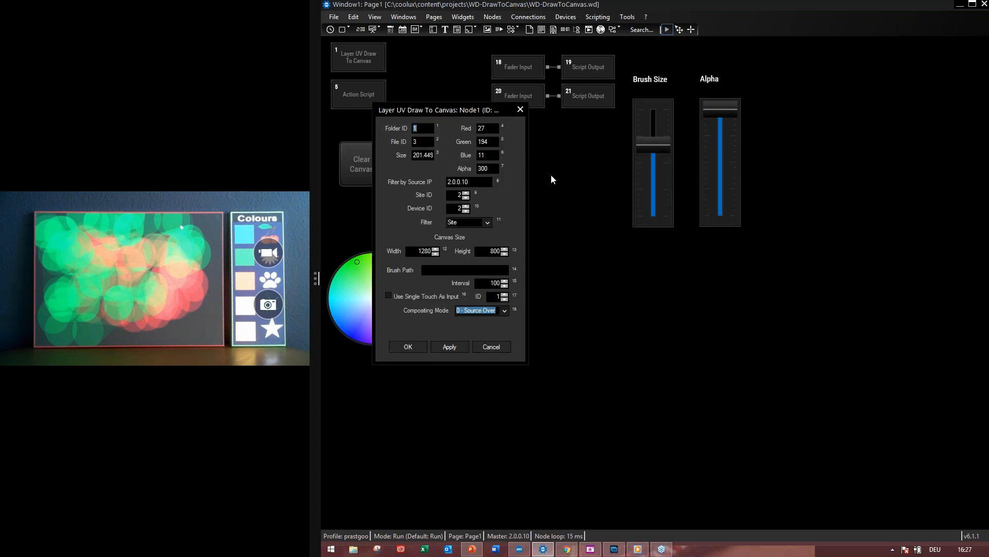
left_click_drag(489, 169, 480, 168)
left_click(488, 345)
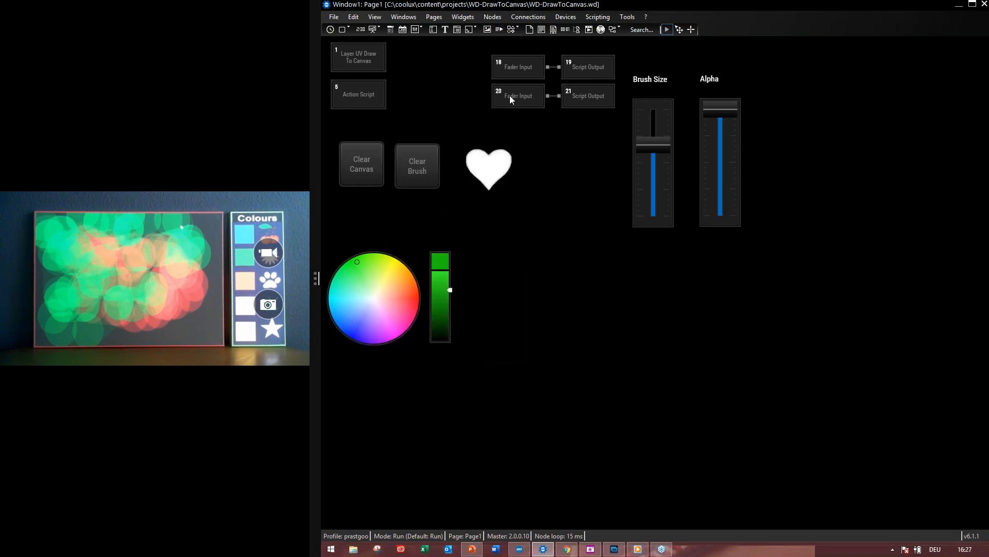
Review the True Script of Script Output node 21, confirm its dialog, and lower the Alpha fader to about 70
double_click(592, 98)
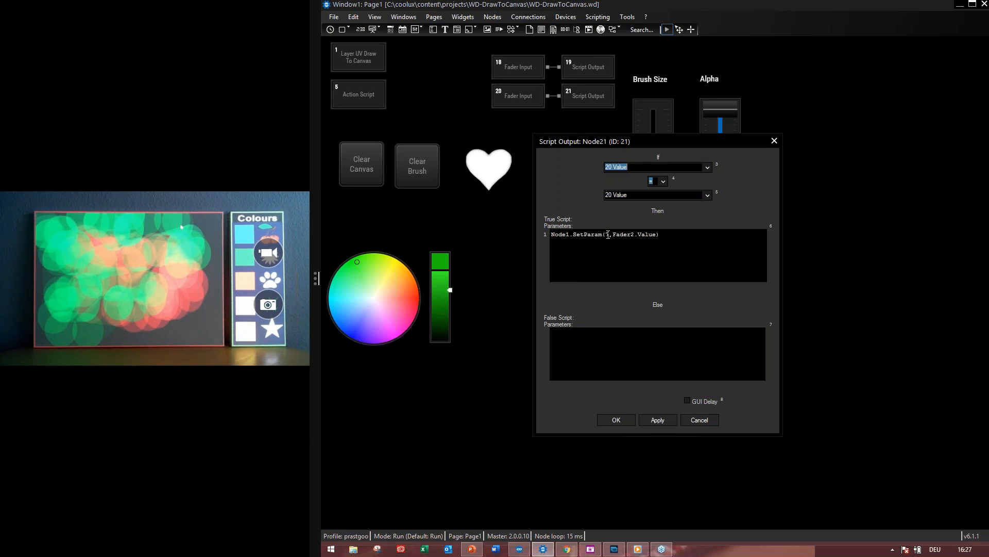
left_click(623, 420)
left_click_drag(724, 110, 724, 162)
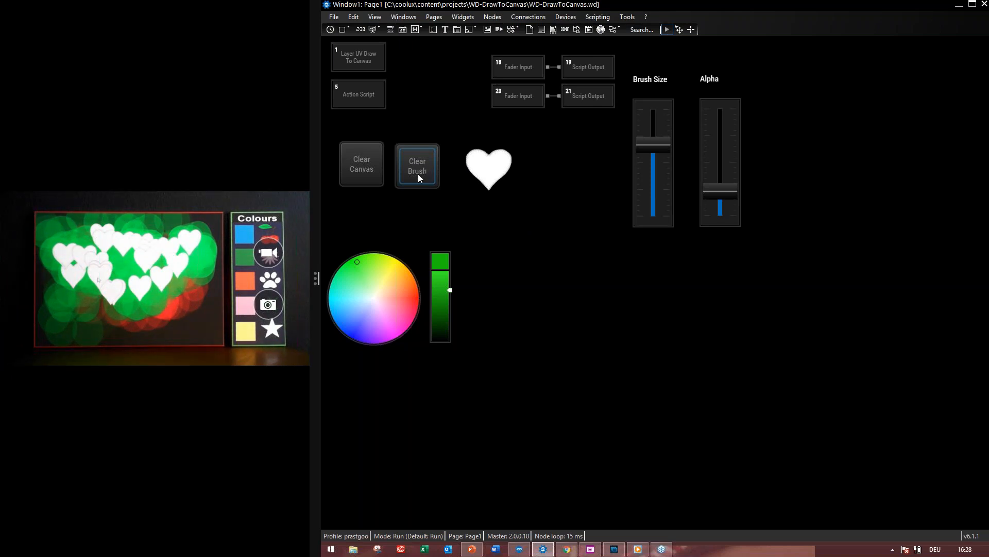
Clear the canvas and set the Interval of the Layer UV Draw To Canvas node to 10 for painting hearts
left_click(366, 157)
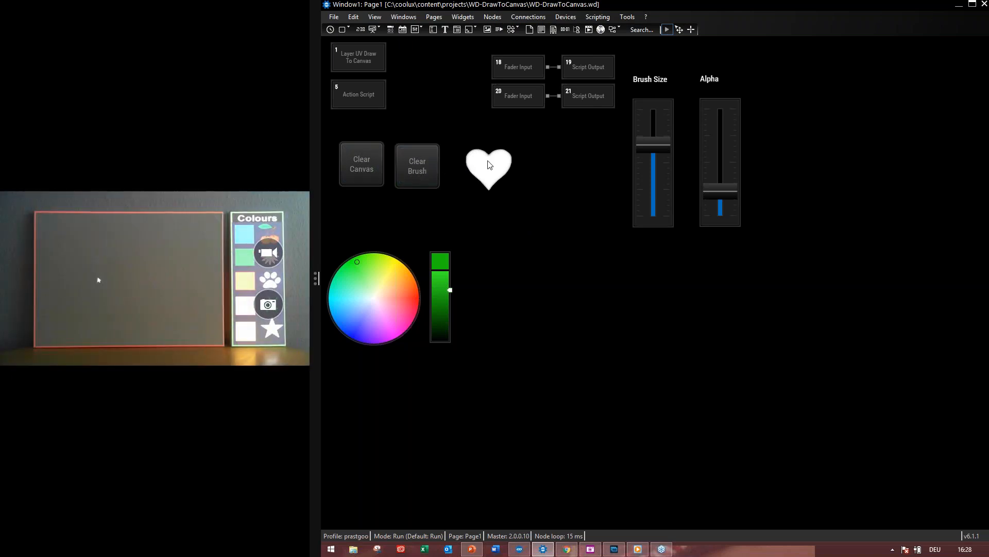
double_click(363, 60)
mouse_move(628, 162)
left_mouse_down()
mouse_move(520, 27)
mouse_move(521, 60)
left_mouse_up()
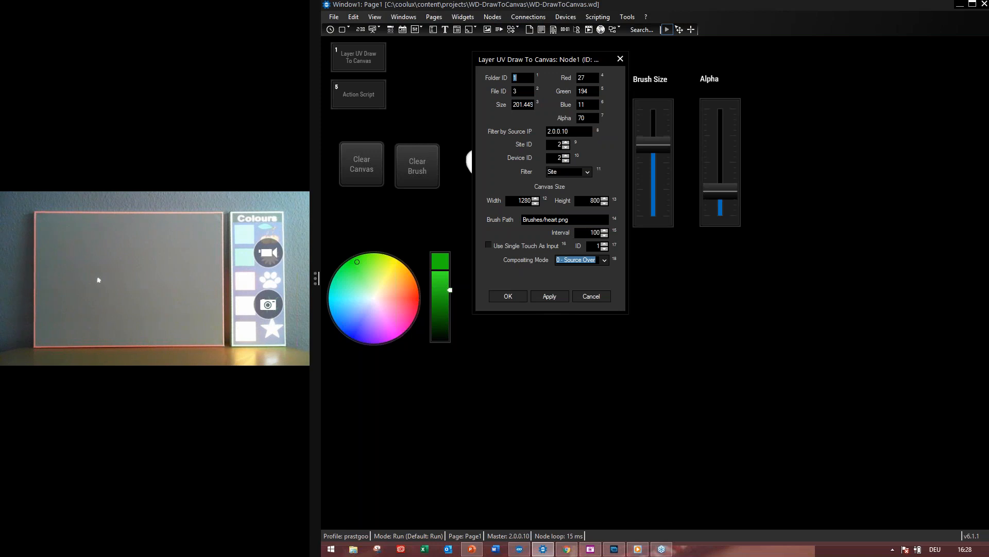
double_click(587, 235)
type("10")
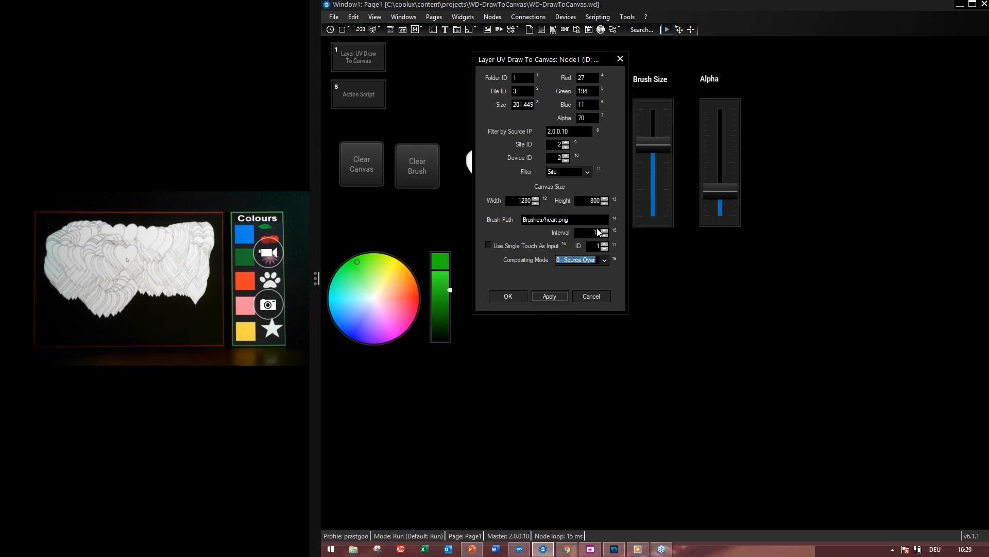
Set the Layer UV Draw To Canvas node's Interval to 100, apply it, and close the dialog
type("0")
left_click(552, 296)
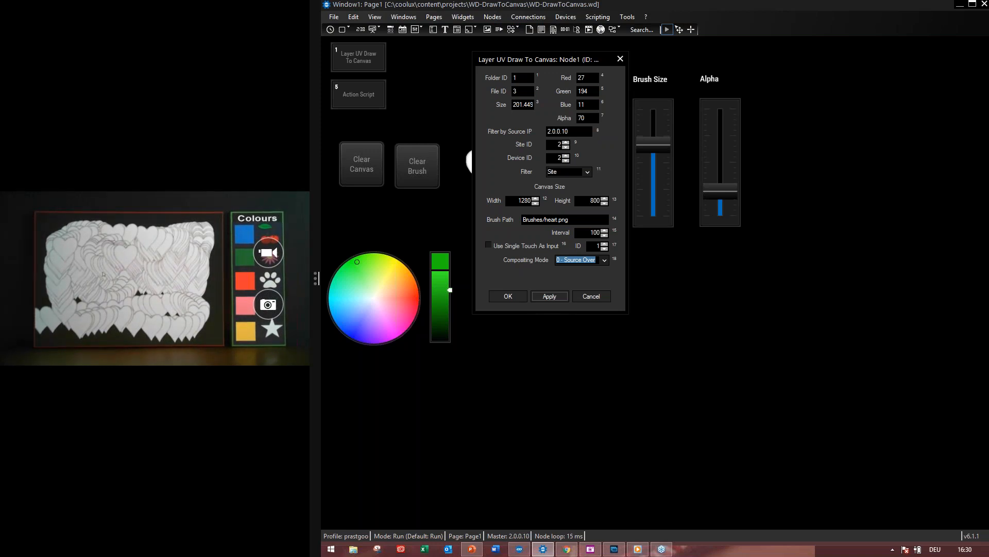
left_click(594, 232)
left_click(594, 295)
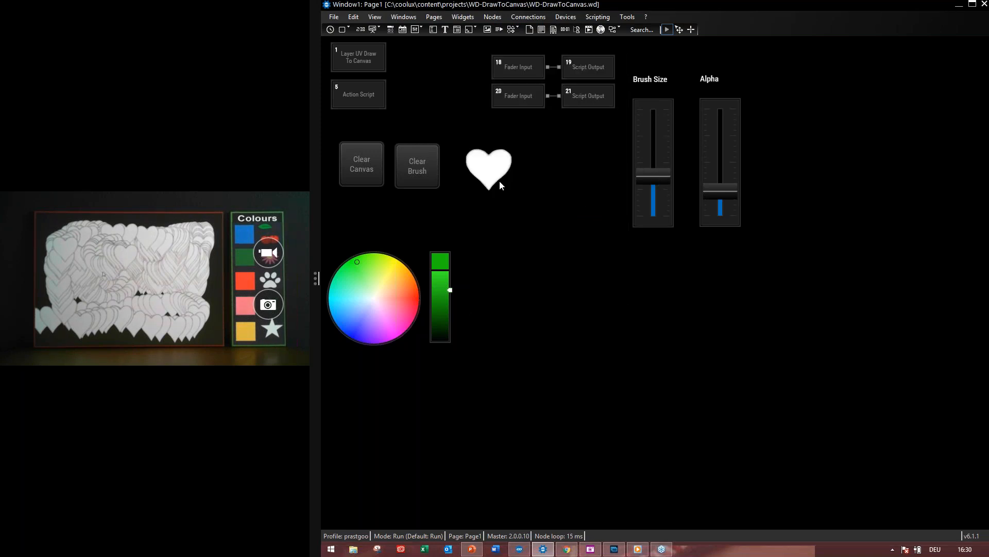
Lower the Brush Size fader to about 113 and clear the painted hearts from the canvas
left_click(376, 166)
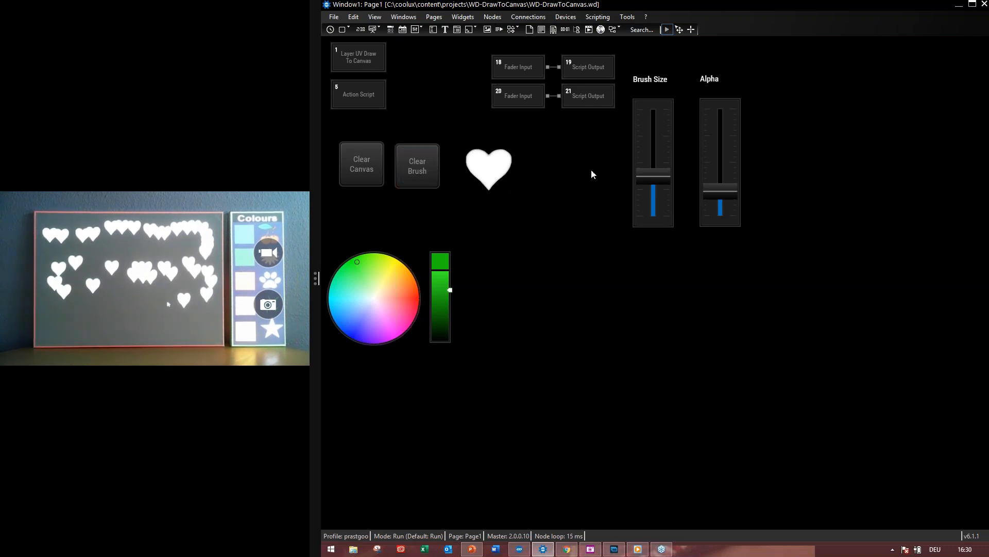
Change the Interval of the Layer UV Draw To Canvas node to 10 and confirm the dialog
double_click(353, 54)
left_click(705, 334)
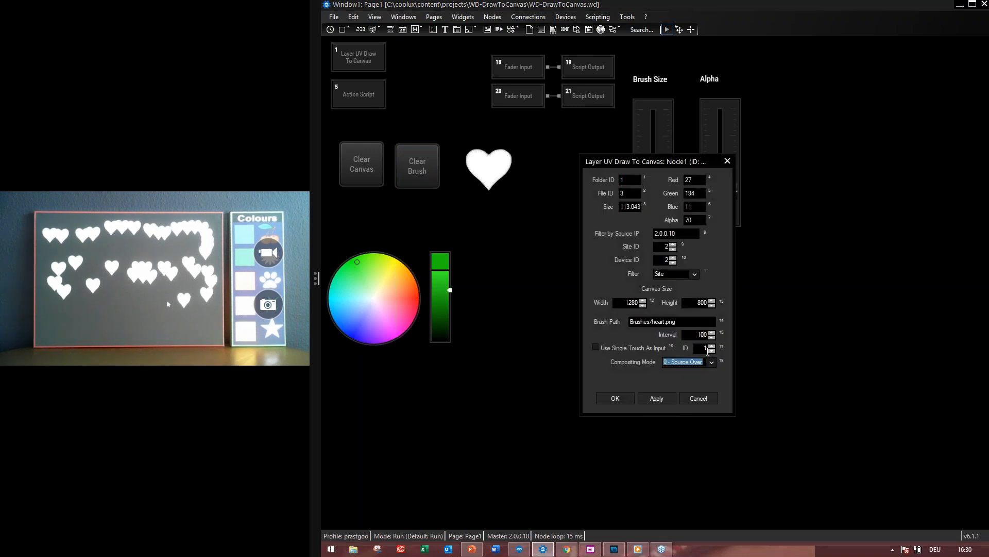
key("Delete")
left_click(607, 397)
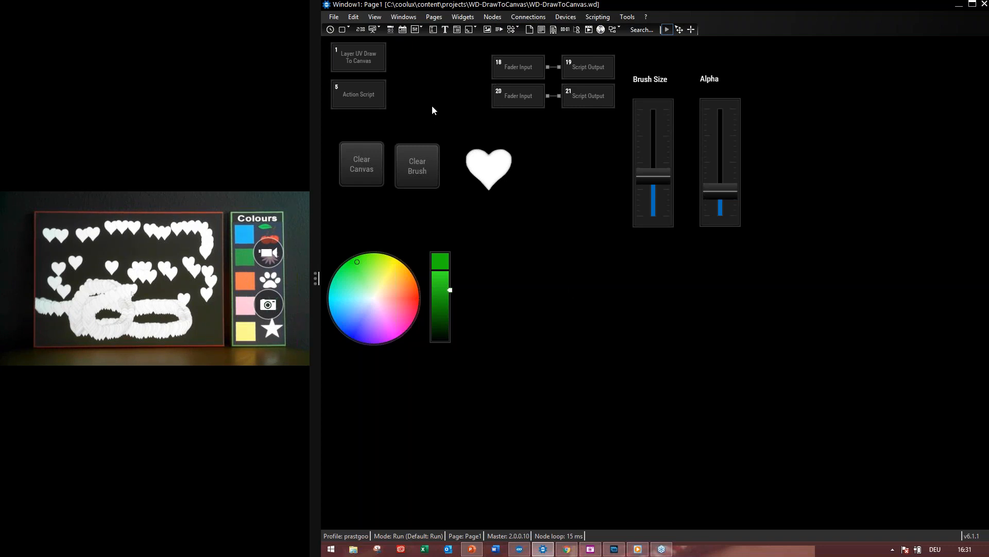
Open the parameters of the Layer UV Draw To Canvas node for review
double_click(362, 56)
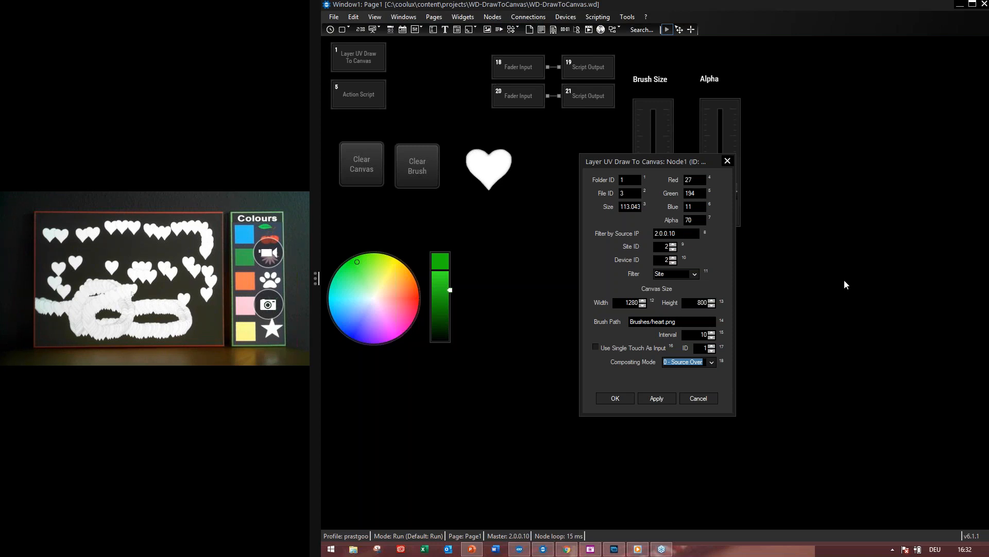
left_click(963, 549)
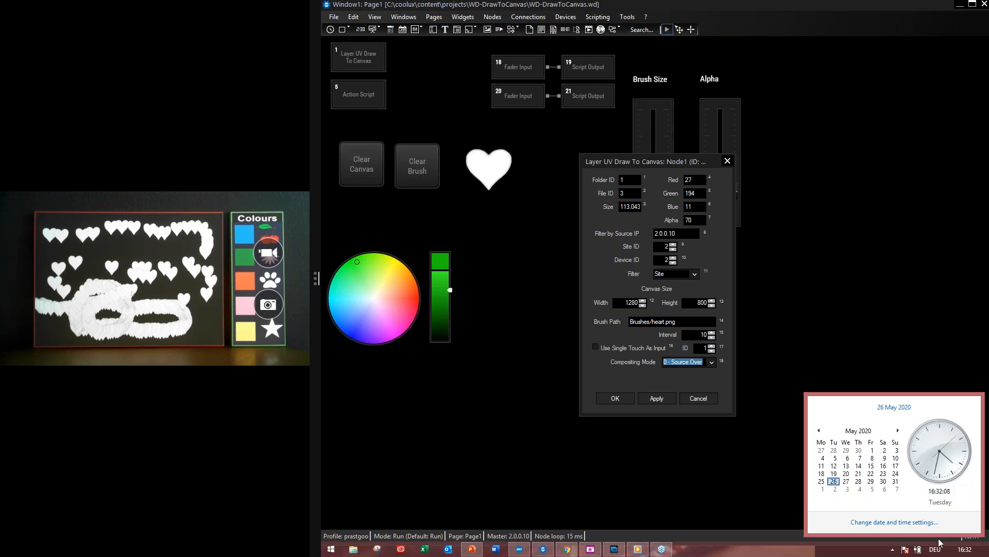
left_click(892, 549)
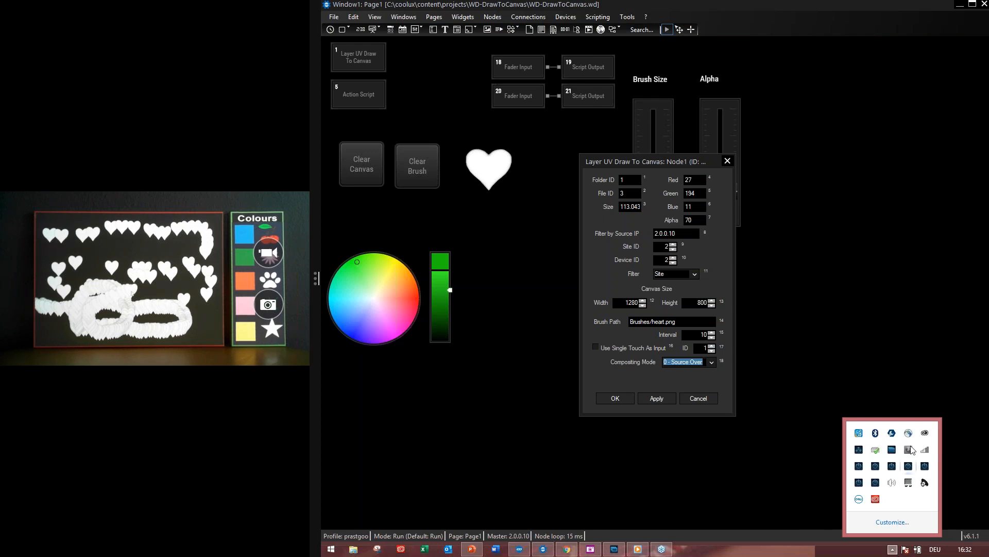
left_click(909, 449)
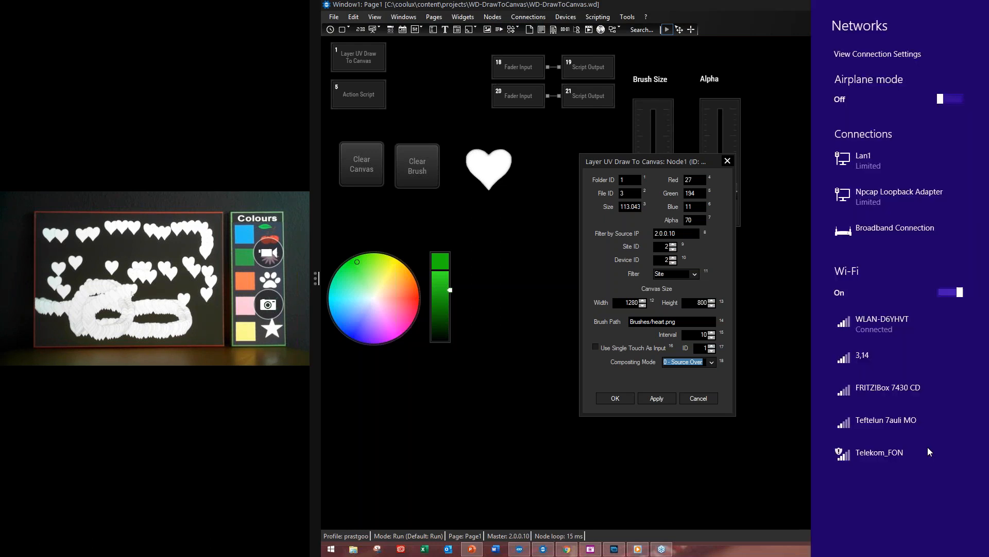
left_click(744, 474)
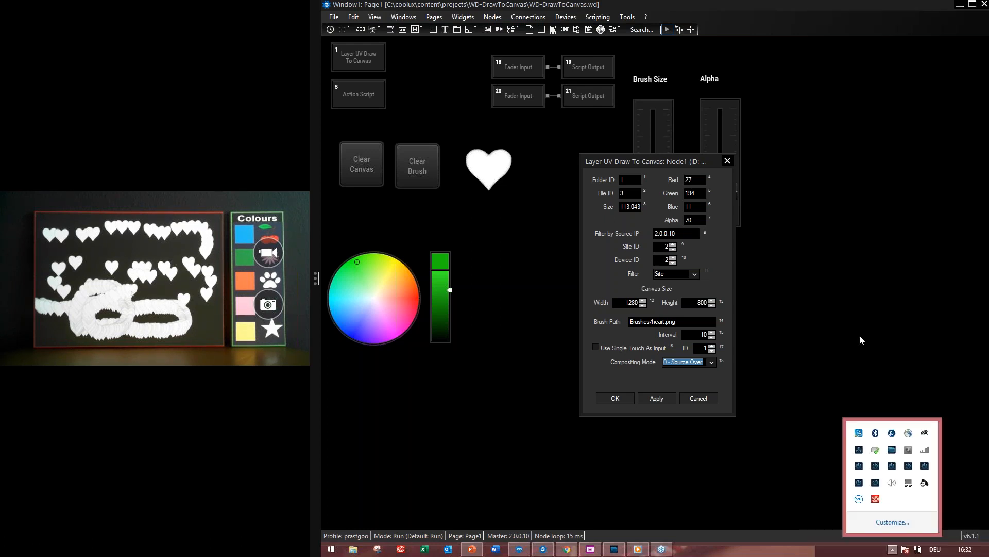
left_click(910, 258)
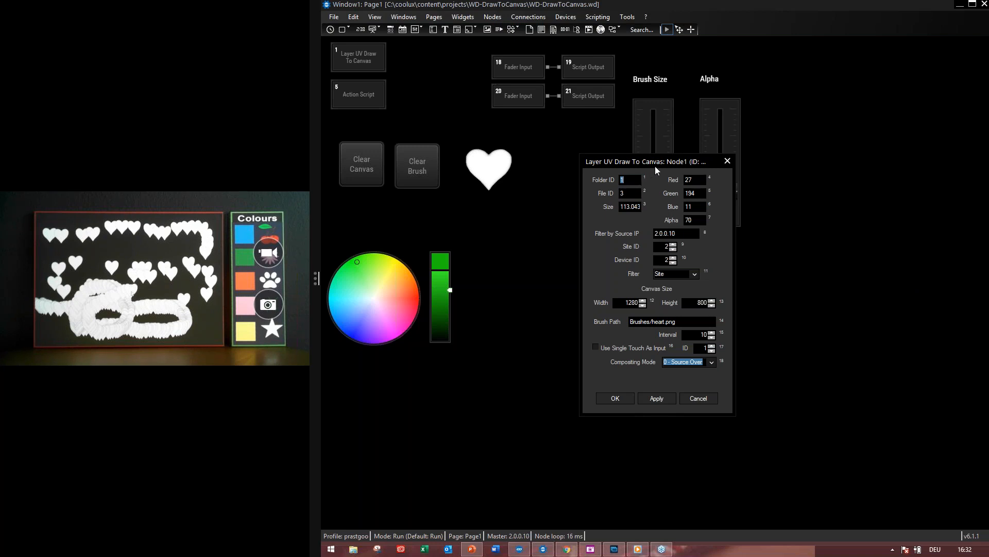
Close the Layer UV Draw To Canvas dialog, reopen it to examine its parameters, and confirm it
left_click_drag(658, 164, 719, 121)
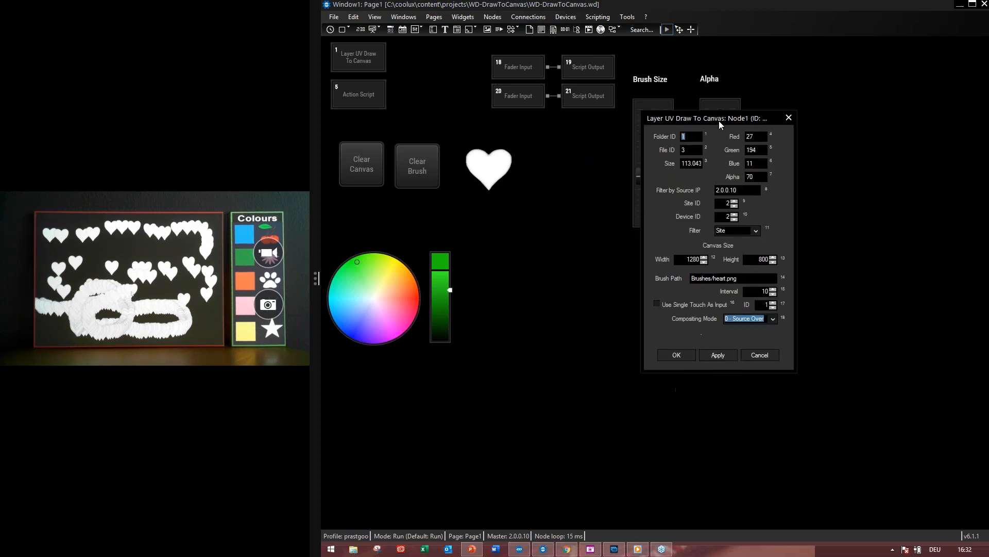
left_click(695, 354)
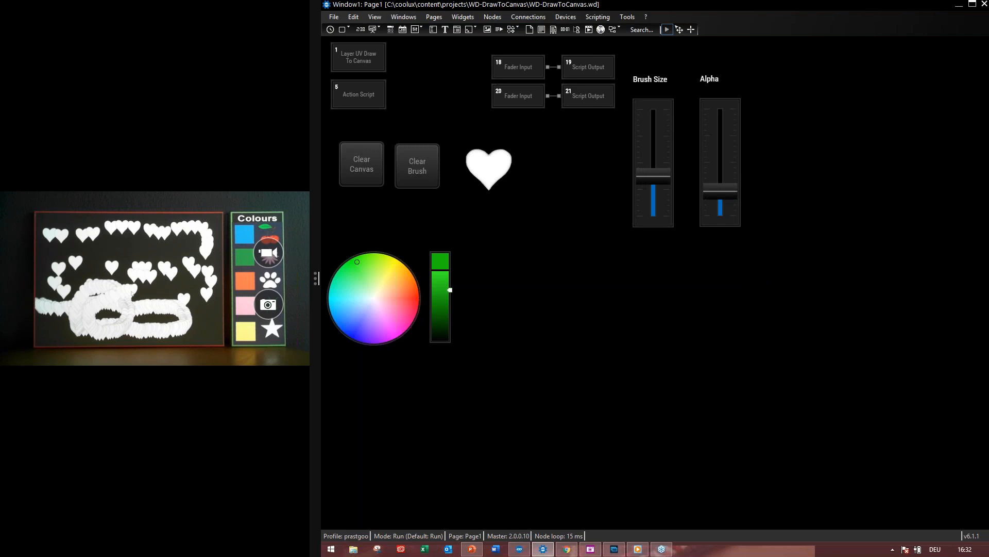
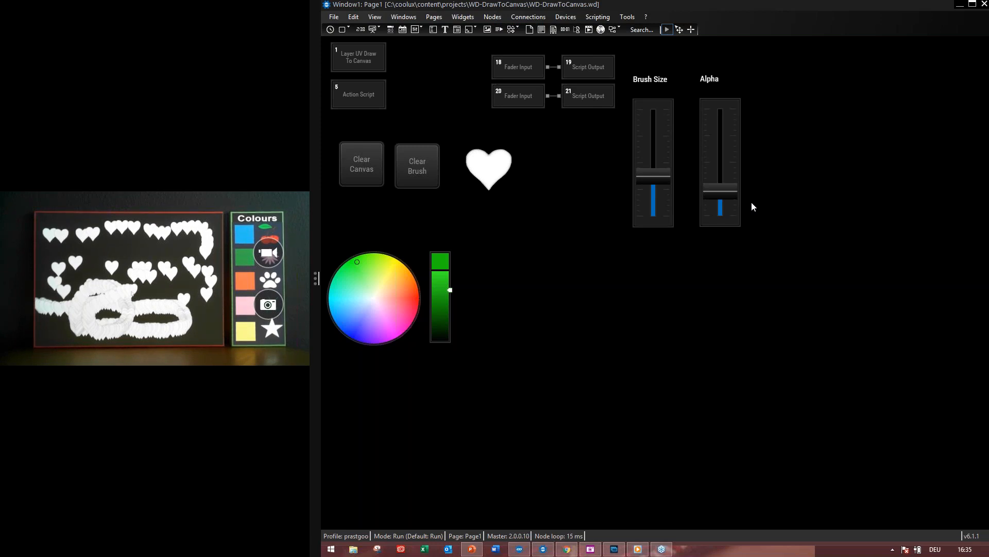
double_click(350, 58)
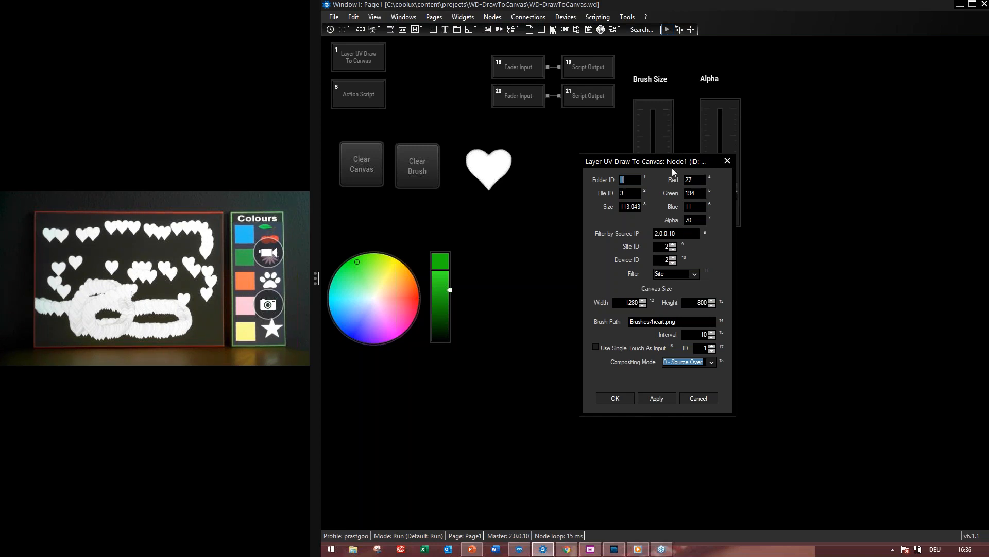
left_click(615, 399)
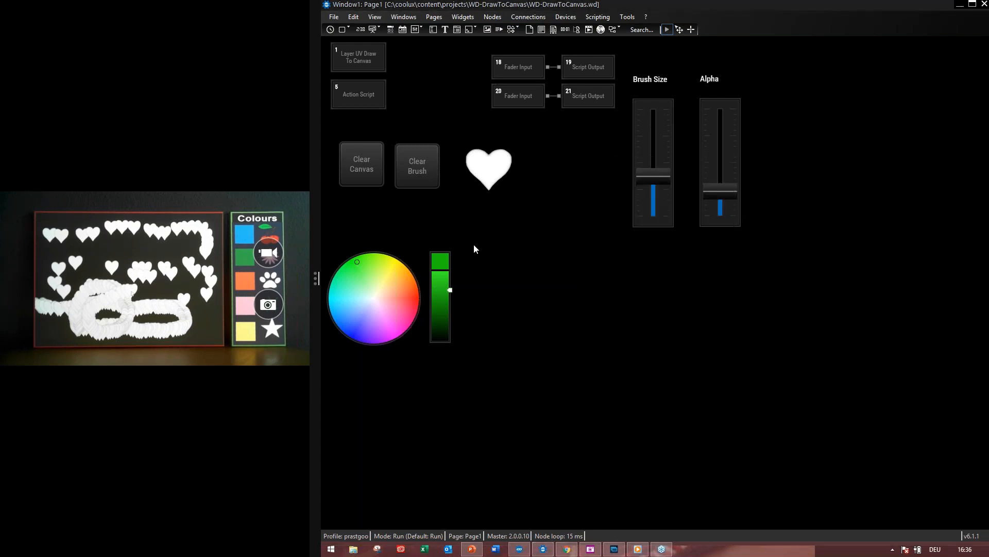
Examine the device, Red, Green and Blue settings in the ColorPicker properties, and close the dialog
right_click(360, 298)
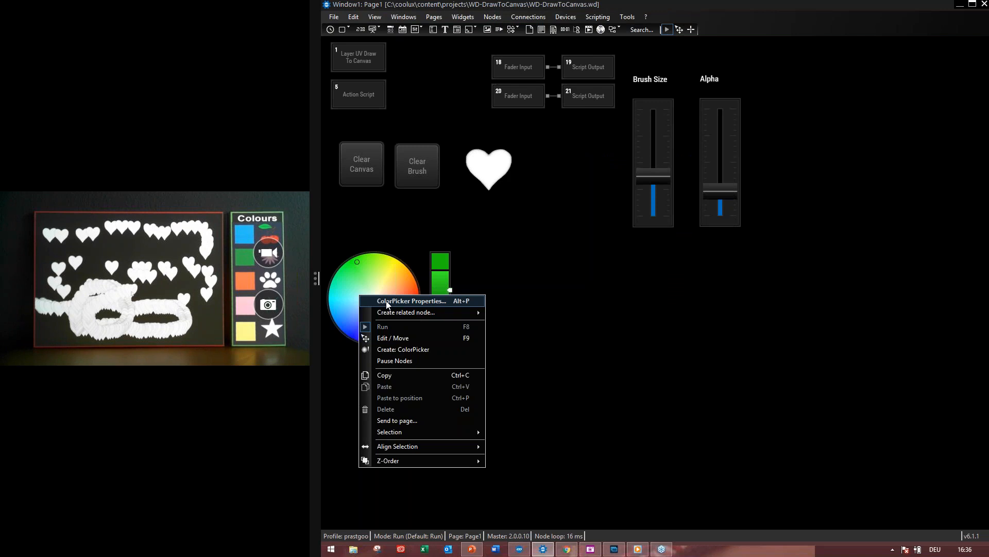
left_click(388, 302)
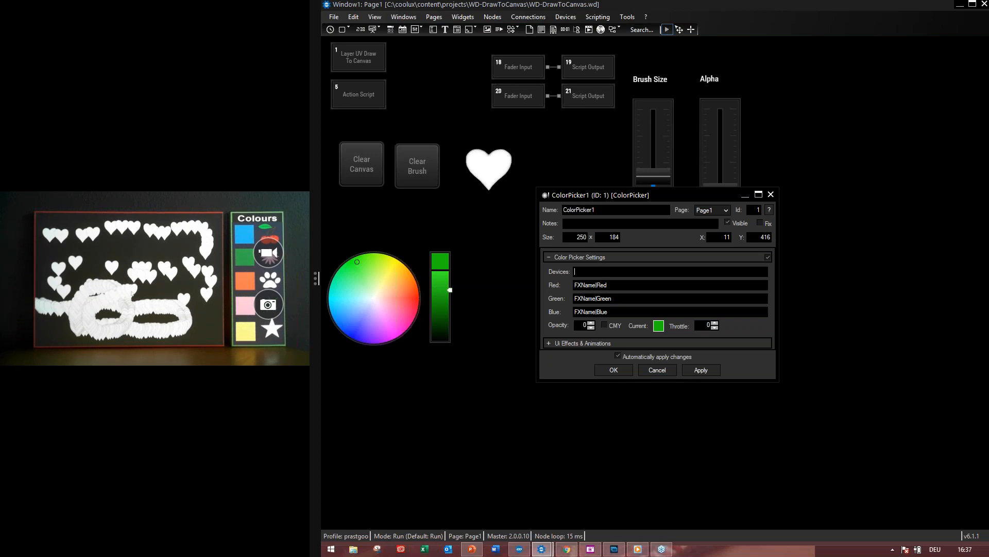
left_click(771, 195)
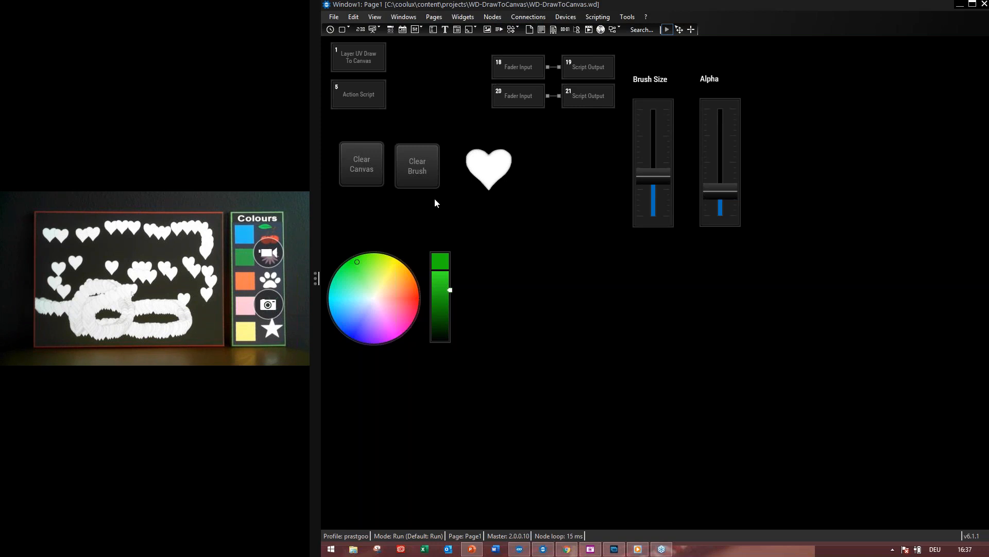
Look at the PB Mouse Input and PB Interaction Input nodes on Page2 and return to Page1
mouse_move(290, 206)
left_click(440, 17)
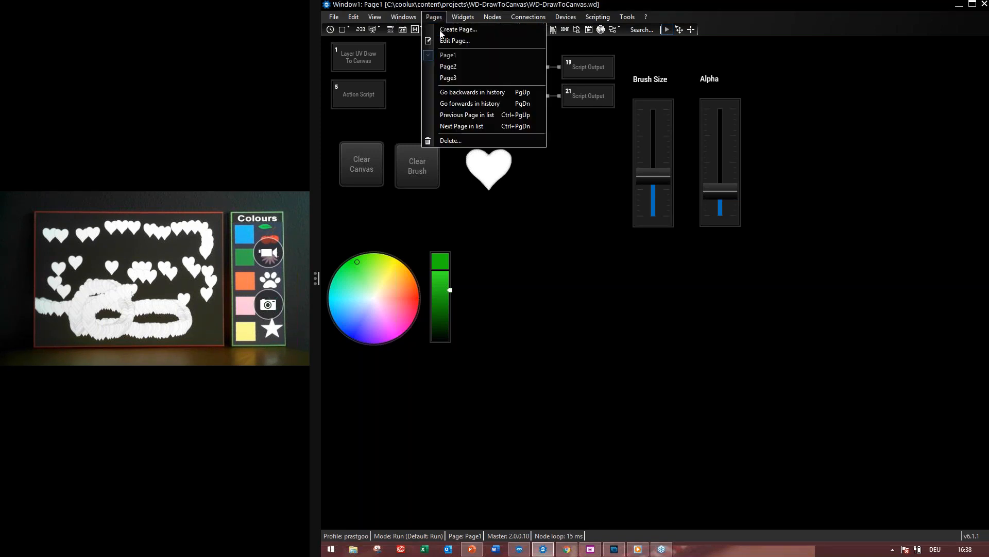
left_click(456, 68)
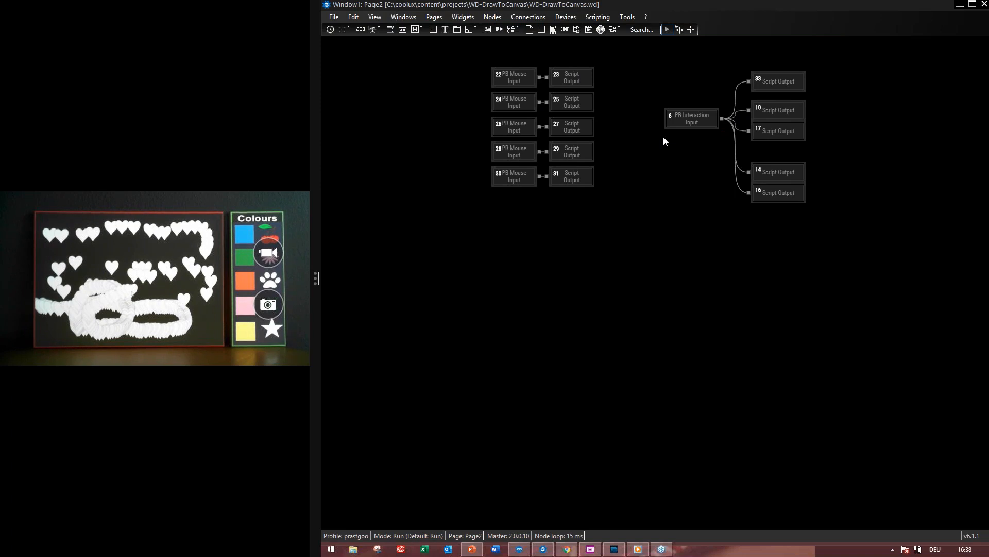
left_click(434, 17)
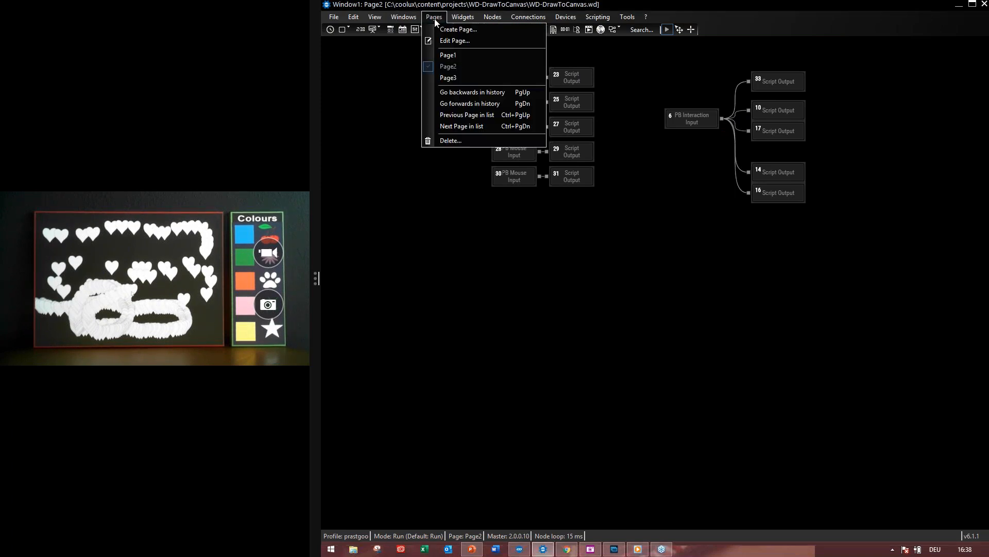
left_click(463, 60)
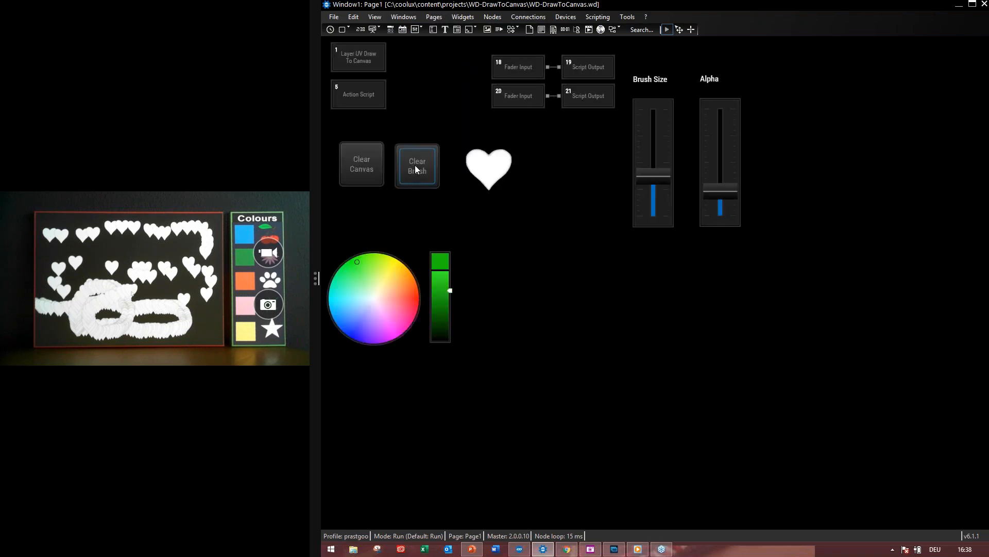
Clear the canvas and clear the brush with the script buttons on Page1
left_click(376, 160)
left_click(417, 162)
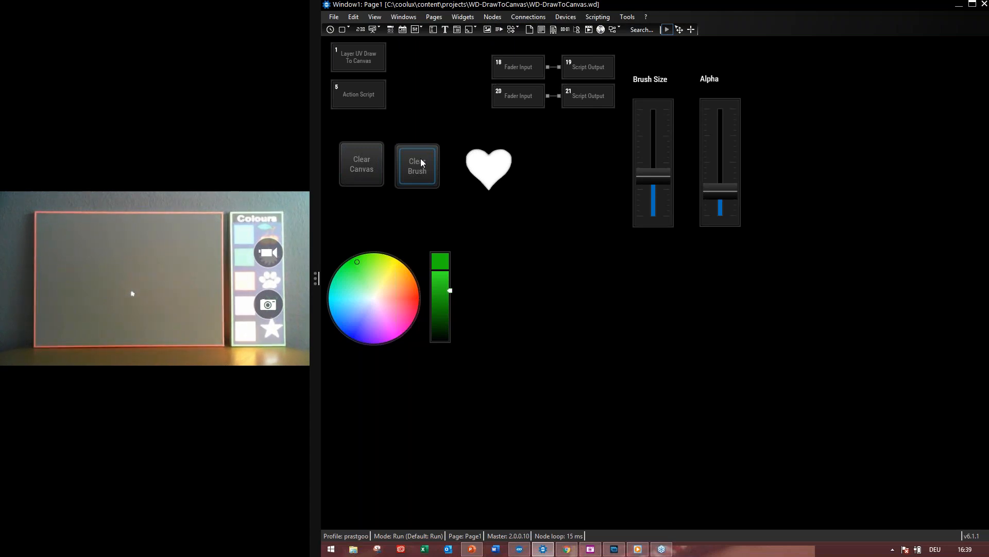
In Edit / Move mode, copy the Clear Canvas and Clear Brush buttons from Page1 to Page2 and place them beside the PB Mouse Input nodes
left_click(680, 29)
left_click(410, 178)
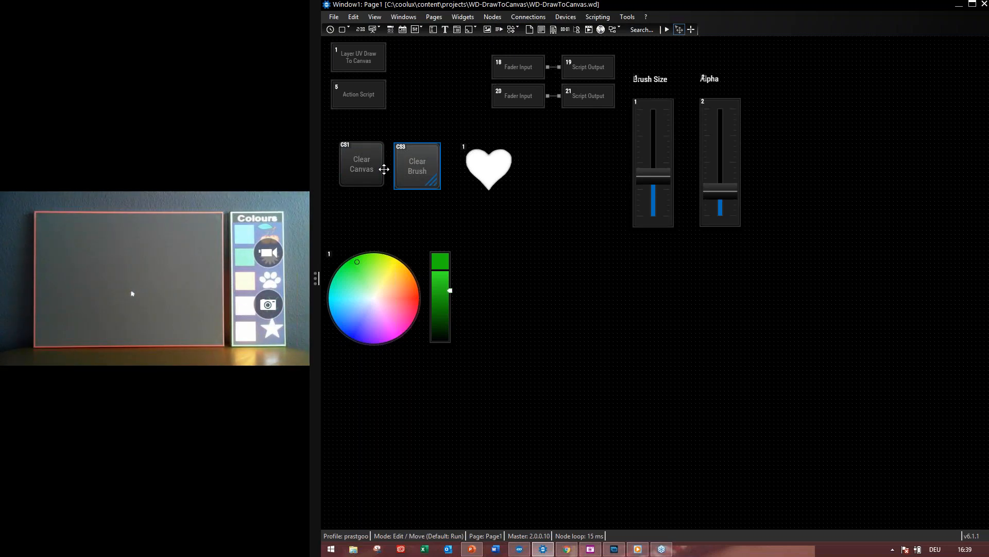
left_click(350, 170, "ctrl")
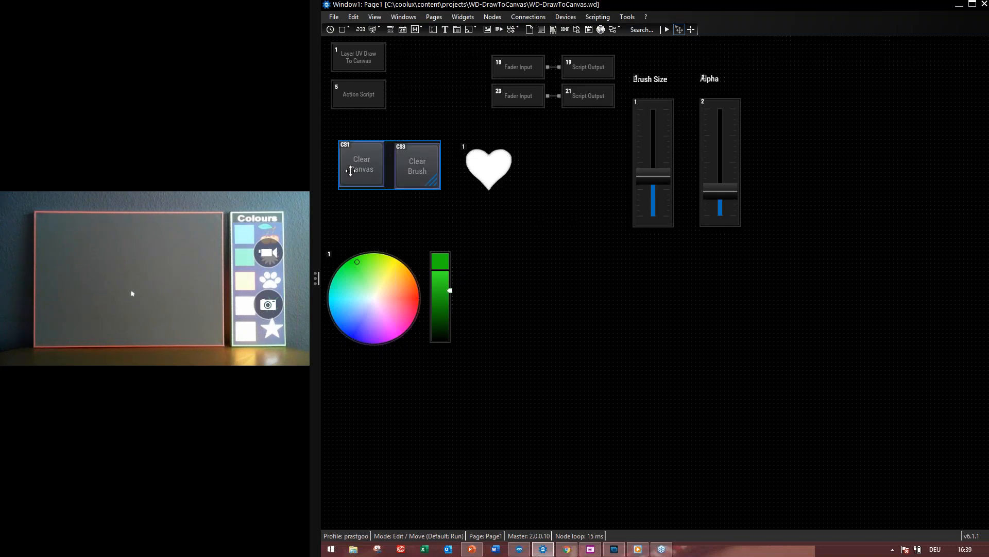
left_click(434, 17)
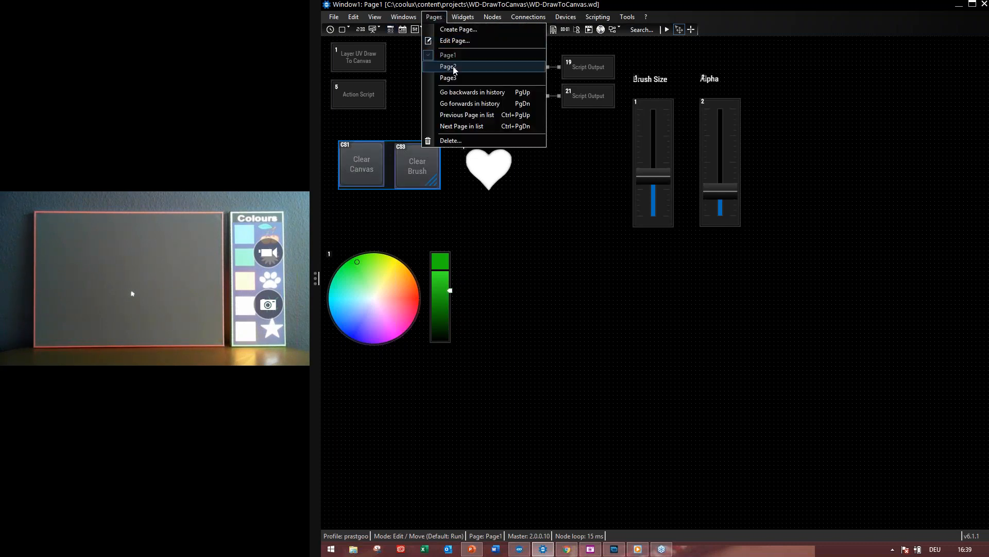
left_click(448, 67)
key("ctrl+v")
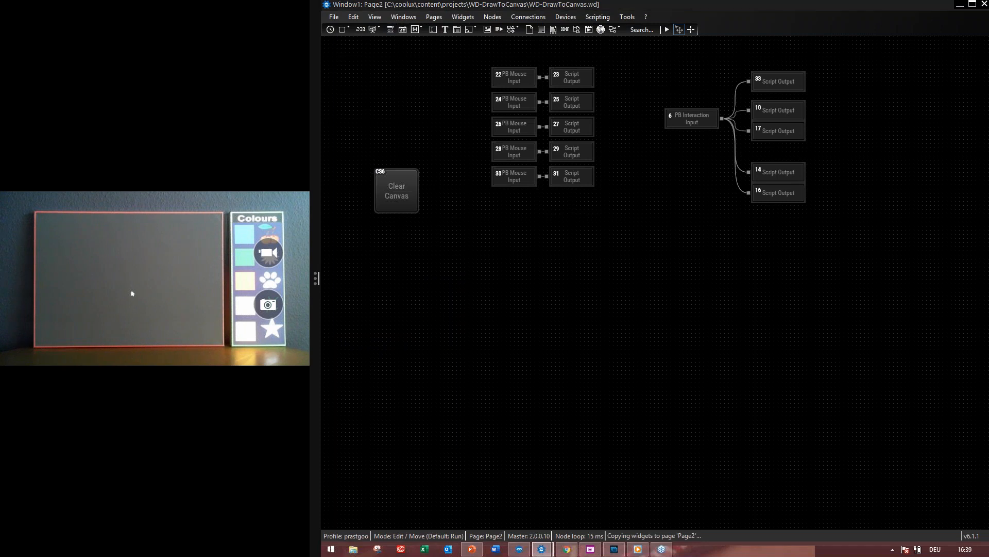
left_click(680, 345)
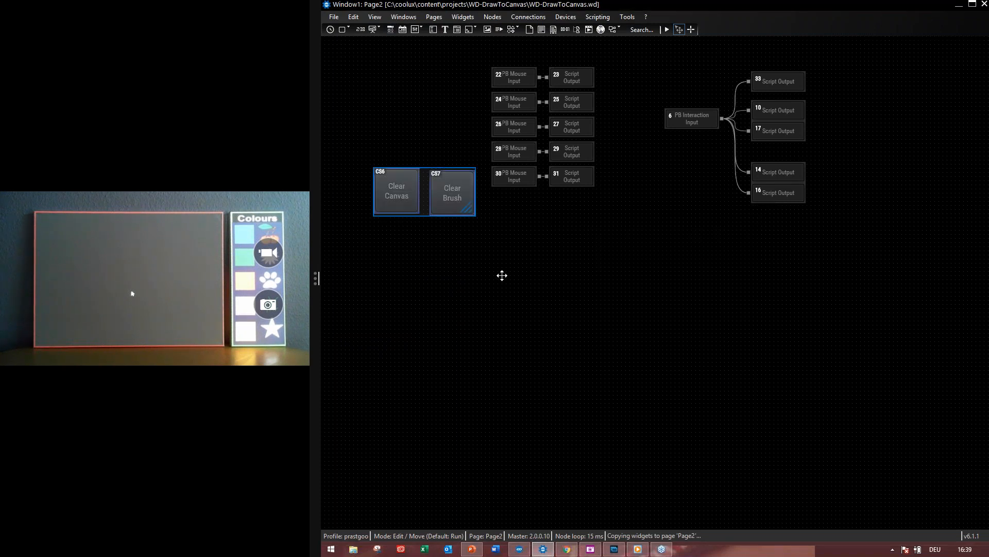
left_click_drag(452, 189, 432, 109)
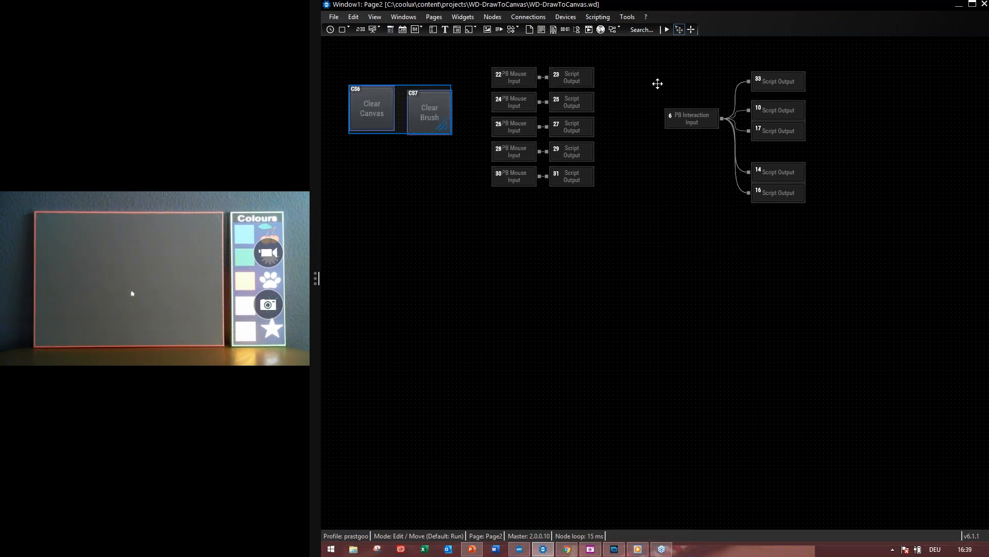
Switch to Run mode and paint blue, green, orange, pink and yellow strokes on the projected canvas
left_click(666, 29)
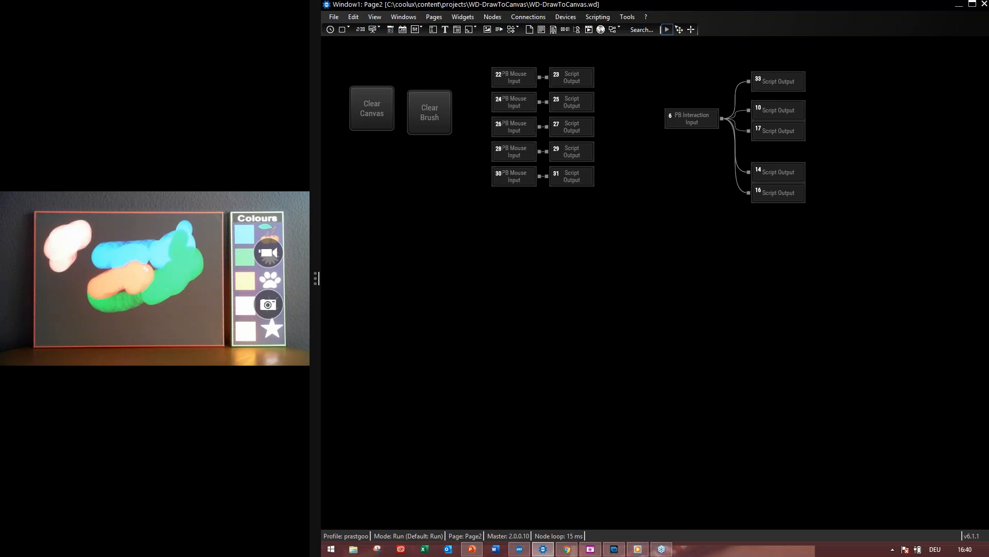
mouse_move(59, 286)
left_mouse_down()
mouse_move(87, 302)
mouse_move(61, 305)
mouse_move(100, 319)
left_mouse_up()
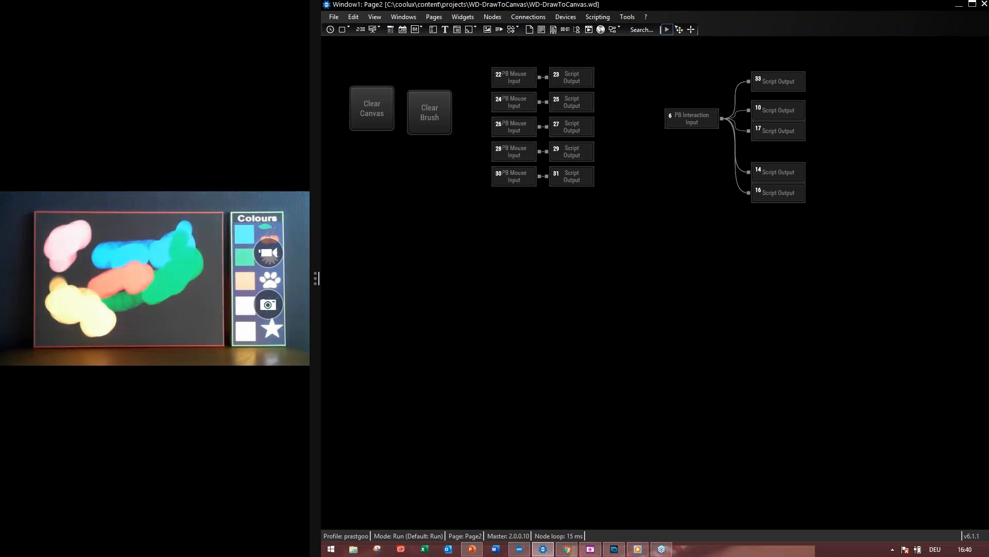
Switch to Pandoras Box Manager and select Layer 16, which holds the sky blue colour swatch, to view its properties
left_click(520, 551)
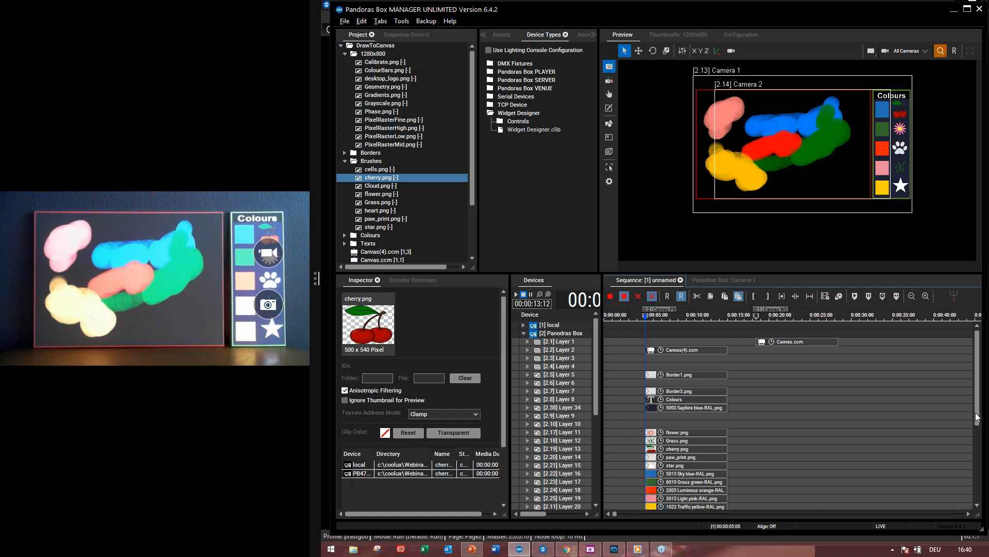
scroll(978, 436, "down", 2)
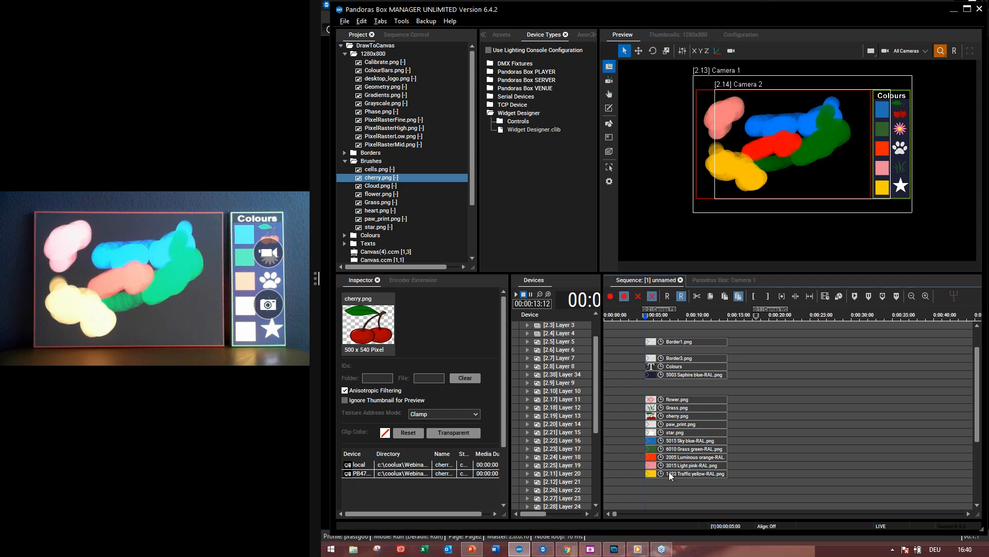
left_click(570, 442)
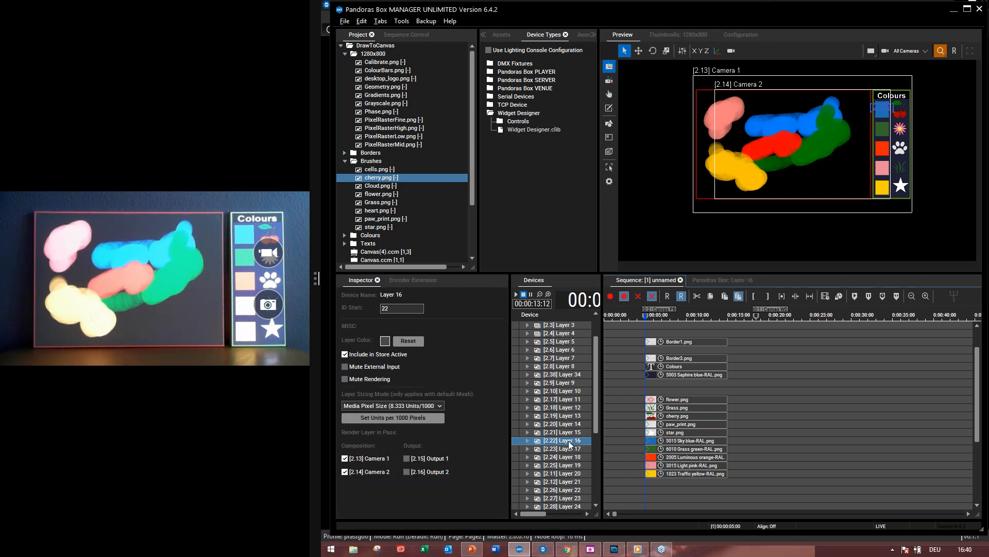
Browse the local Stock Assets to the RAL folder under Colors and look at its thumbnails
left_click(500, 34)
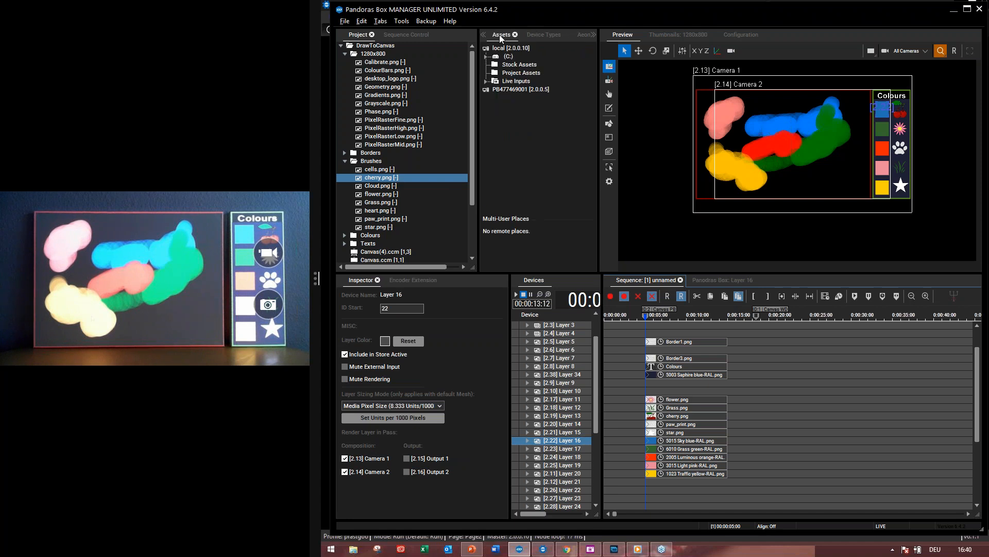
double_click(521, 64)
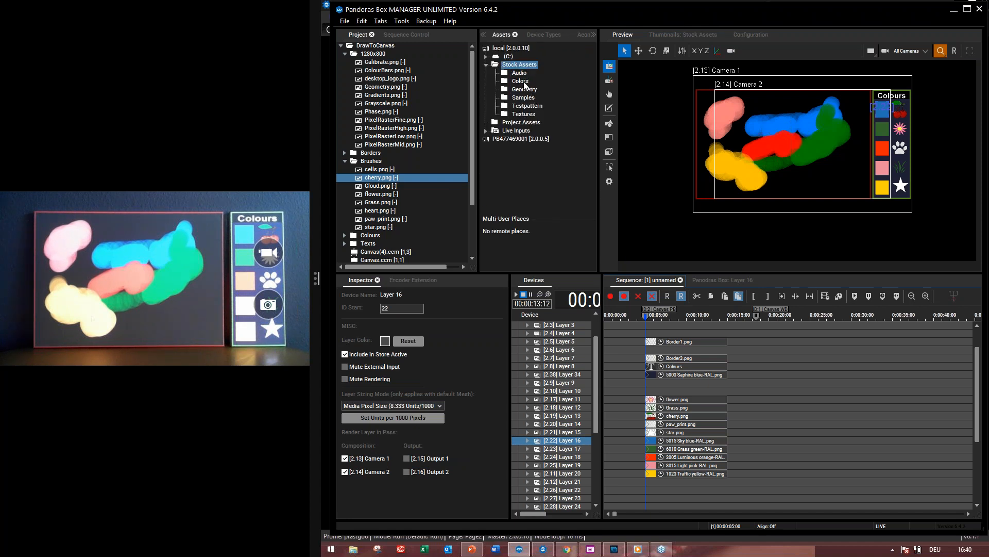
double_click(522, 81)
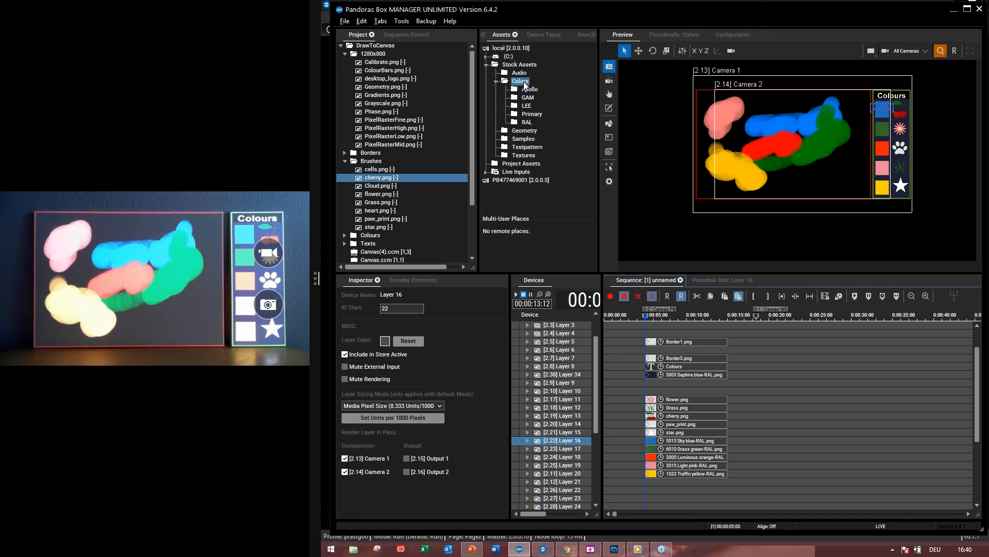
left_click(527, 122)
left_click(681, 36)
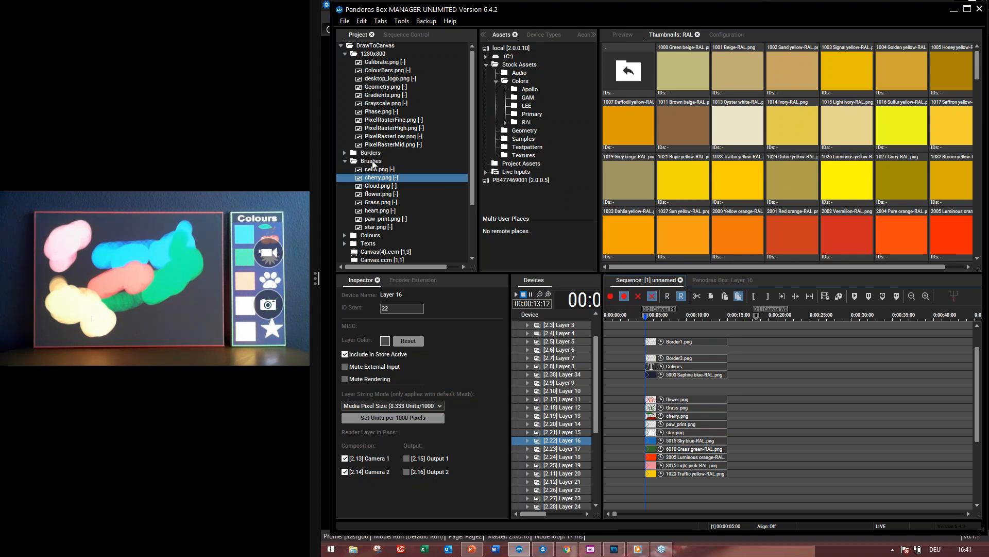
Expand the project's Colours folder and view the thumbnails of its colour images
left_click(345, 236)
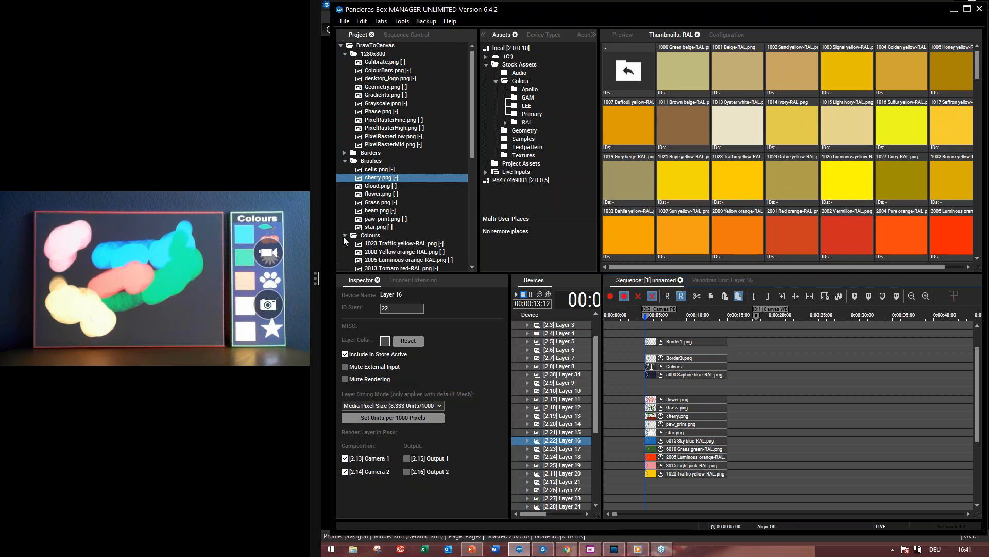
left_click_drag(472, 137, 471, 176)
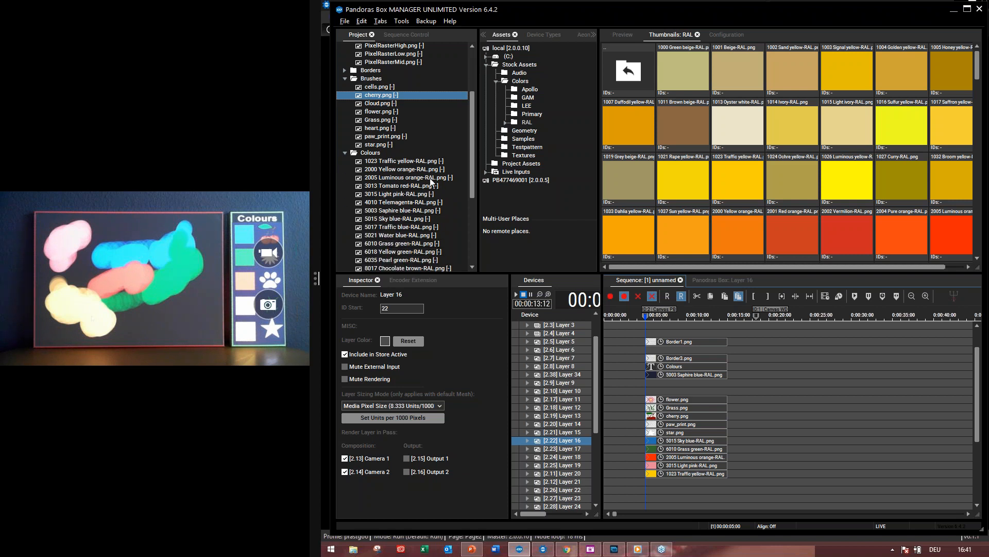
left_click(374, 153)
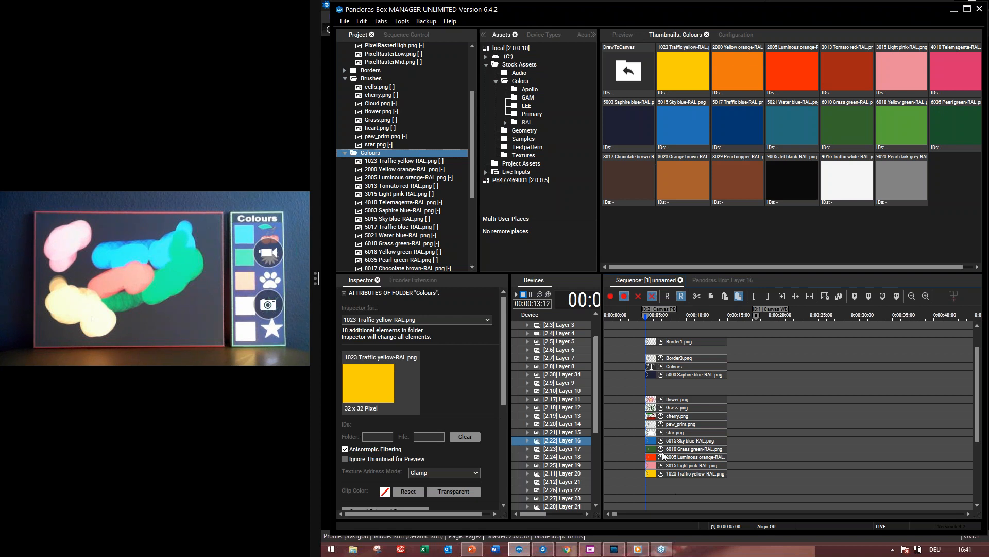
Return to the canvas preview, enlarge its area and show the parameters of Layer 16
left_click(616, 34)
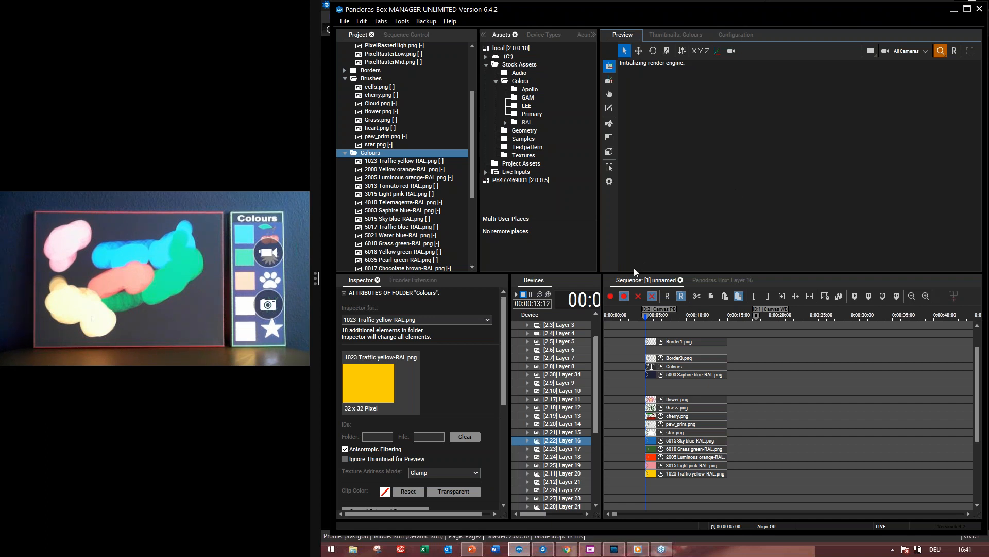
left_click_drag(690, 273, 693, 312)
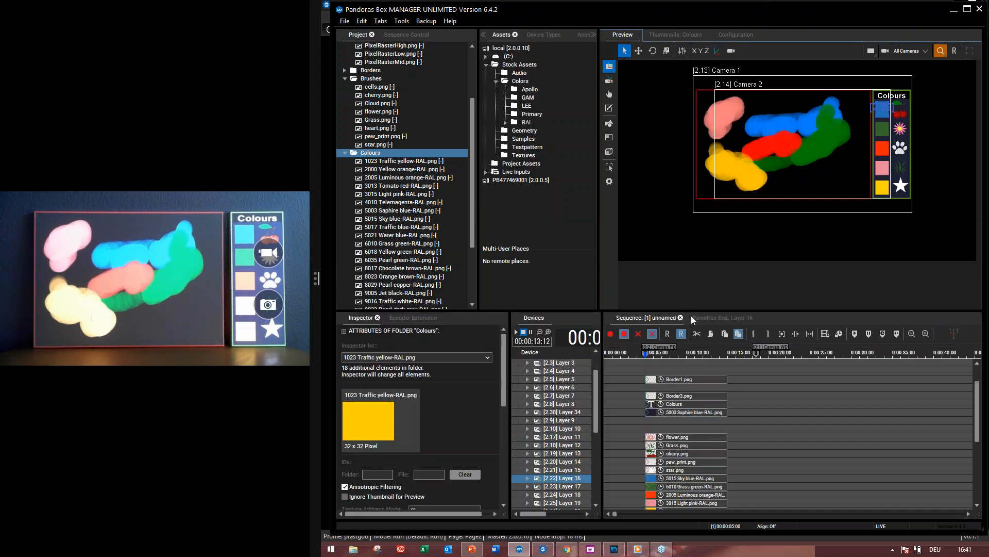
left_click(705, 318)
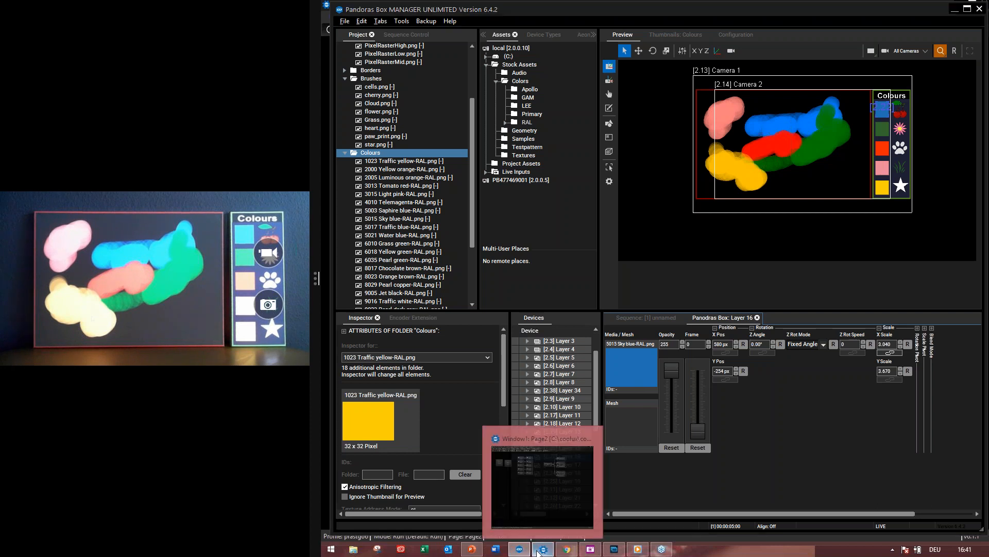
Open PB Mouse Input node 22 in Widget Designer and compare its Site ID and Device ID with Layer 16 in Pandoras Box Manager
left_click(543, 549)
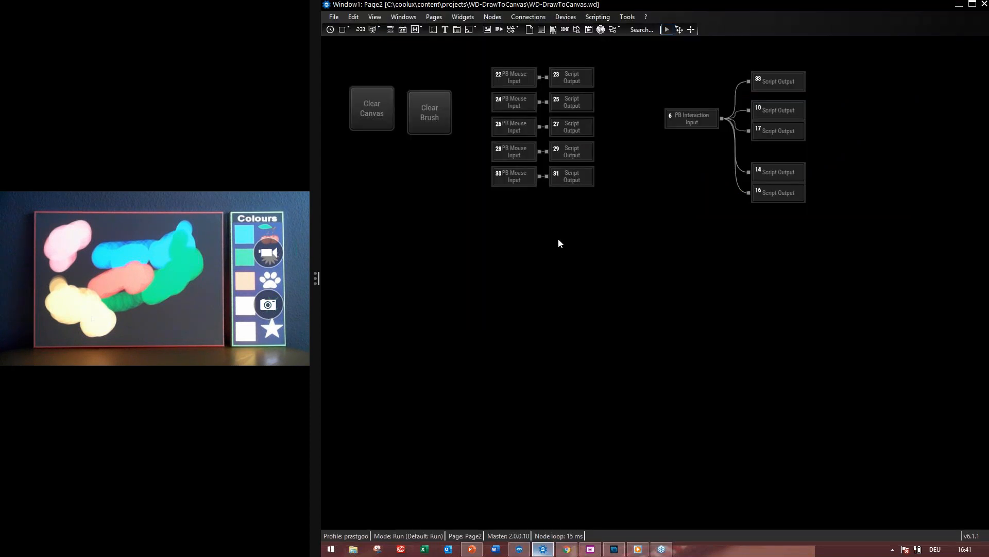
double_click(516, 79)
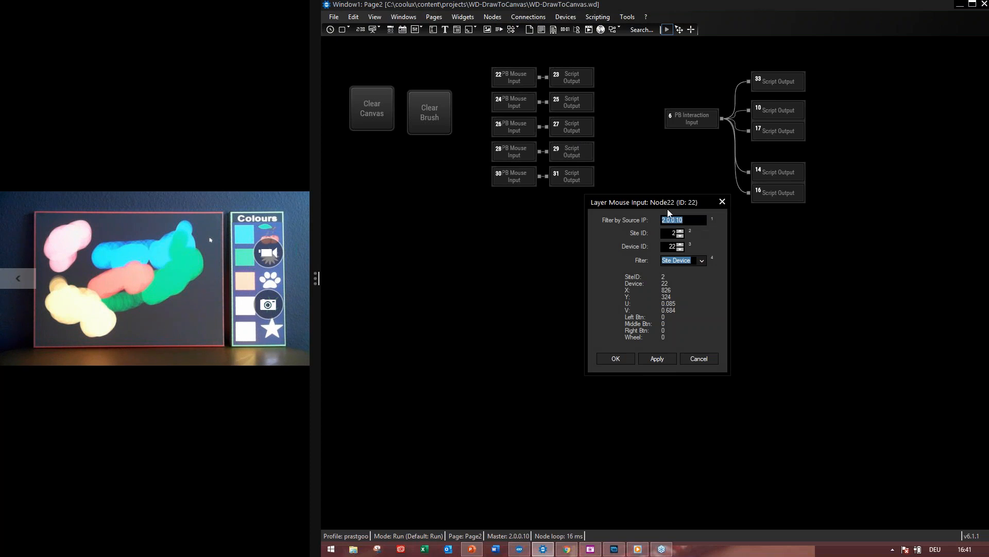
left_click_drag(674, 203, 651, 248)
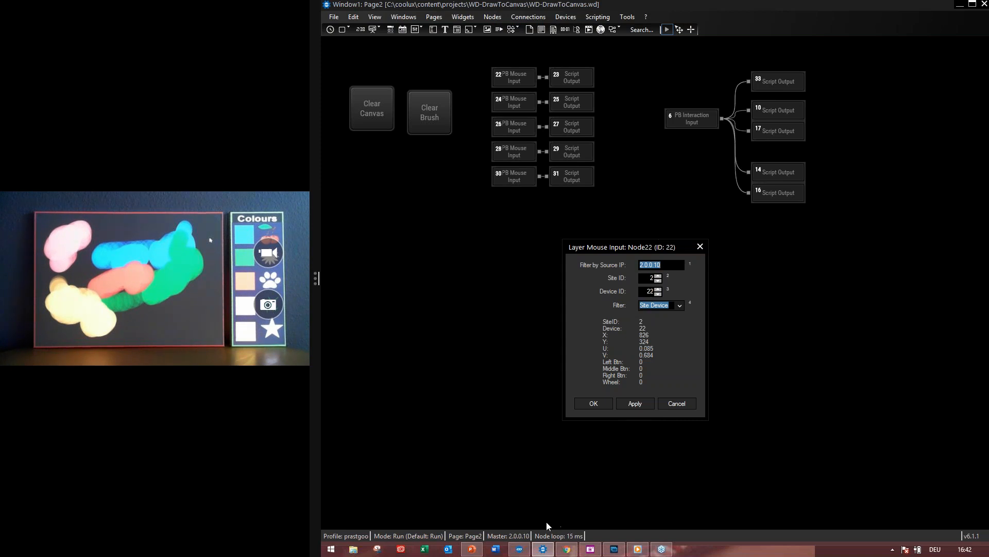
left_click(520, 549)
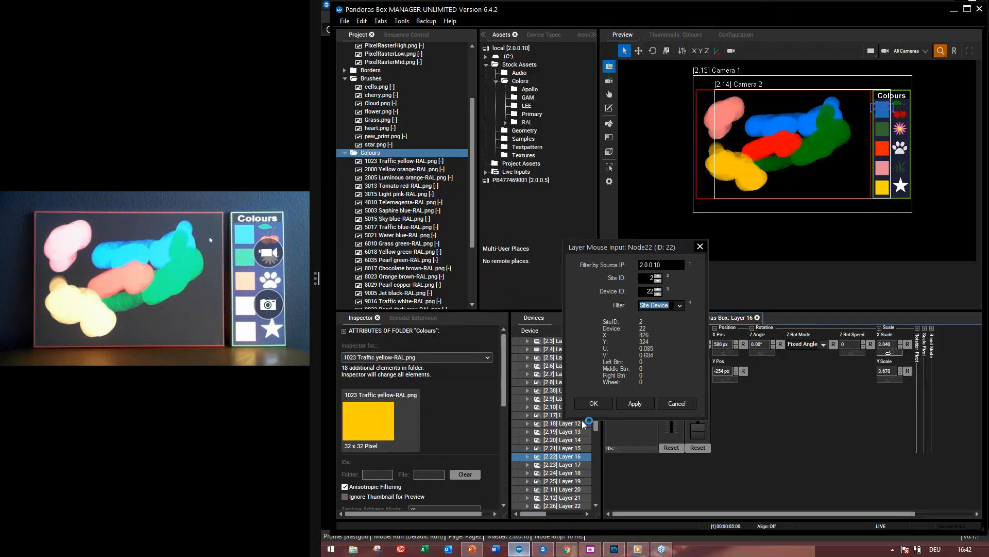
left_click_drag(616, 256, 794, 242)
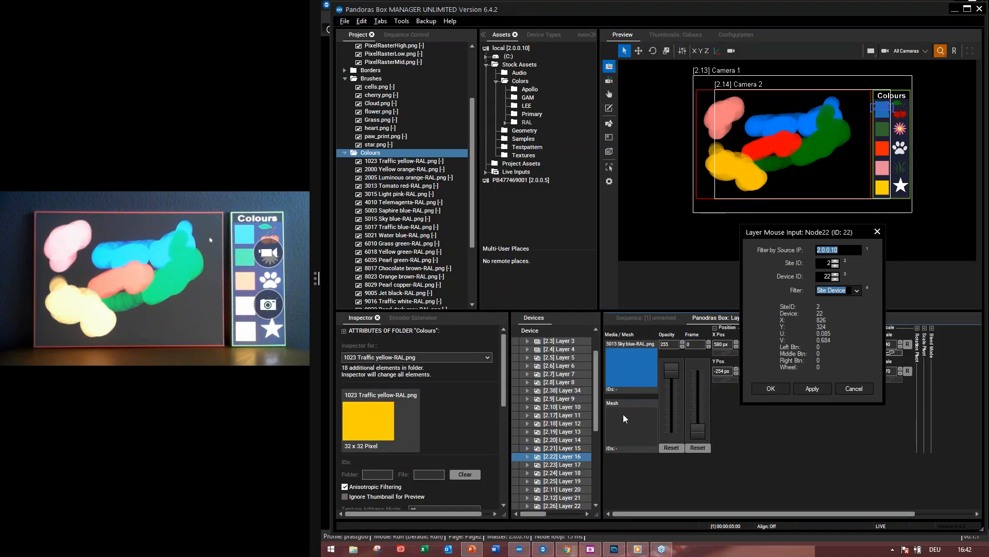
left_click(559, 459)
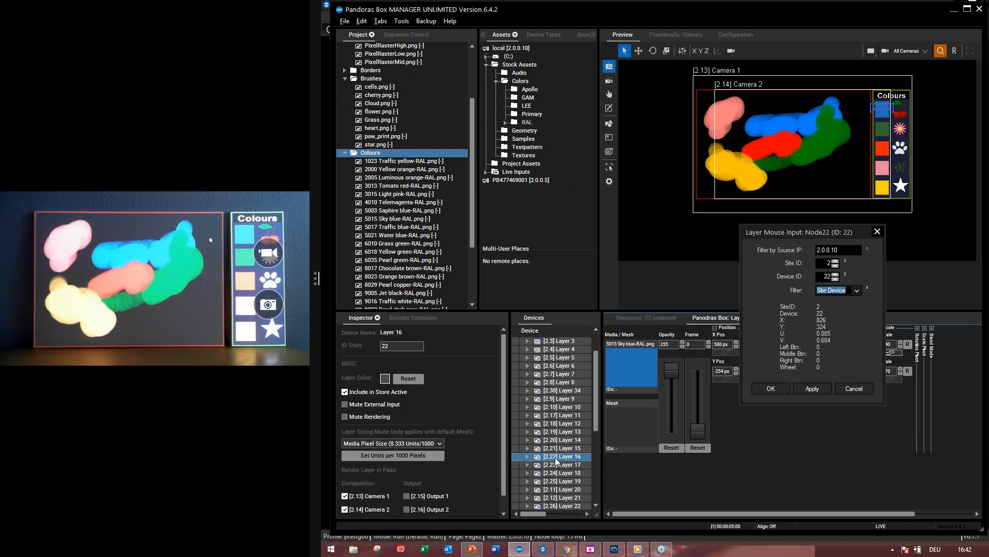
left_click_drag(801, 239, 852, 251)
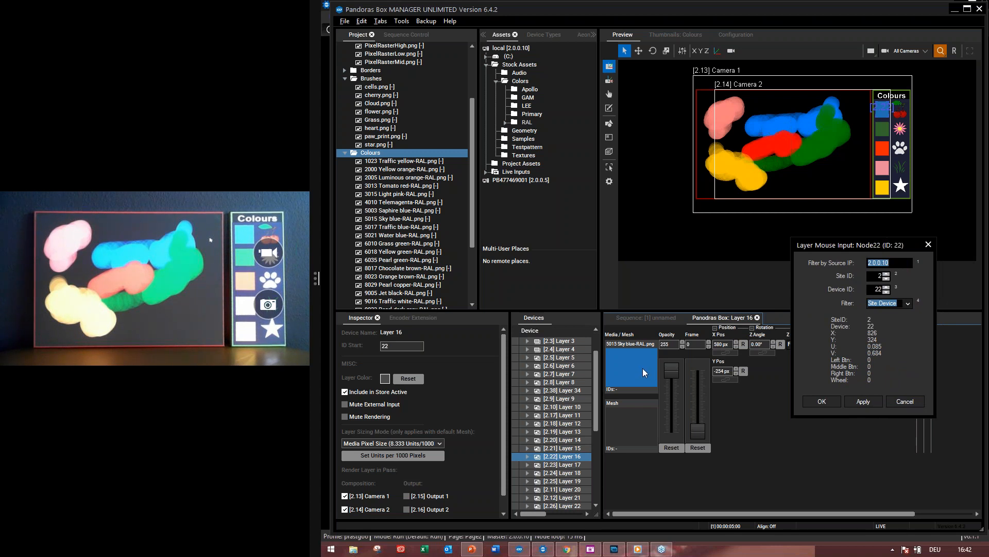
Return to Widget Designer and examine the condition and true script of Script Output node 23 beside the node 22 mouse input settings
left_click(956, 10)
left_click_drag(844, 238, 567, 247)
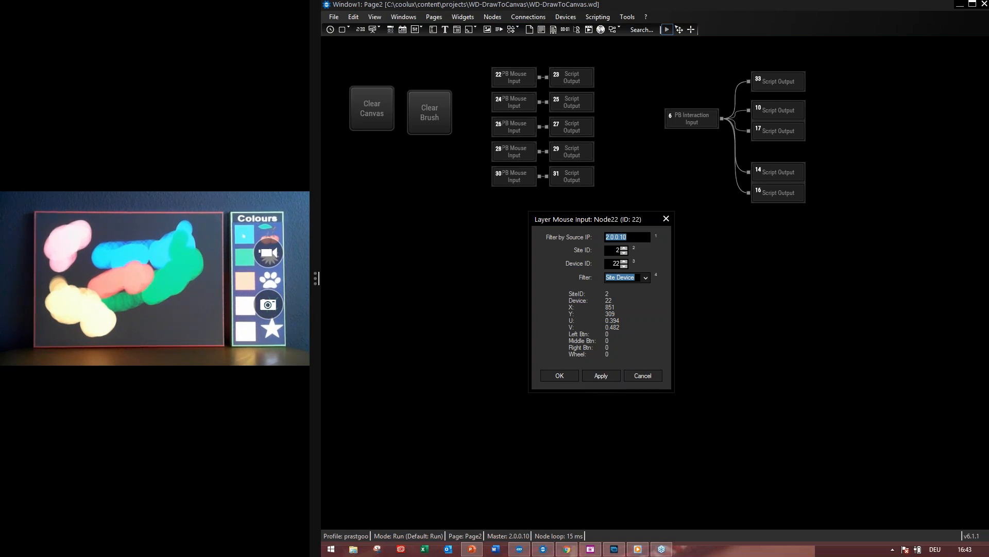
left_click_drag(606, 222, 453, 234)
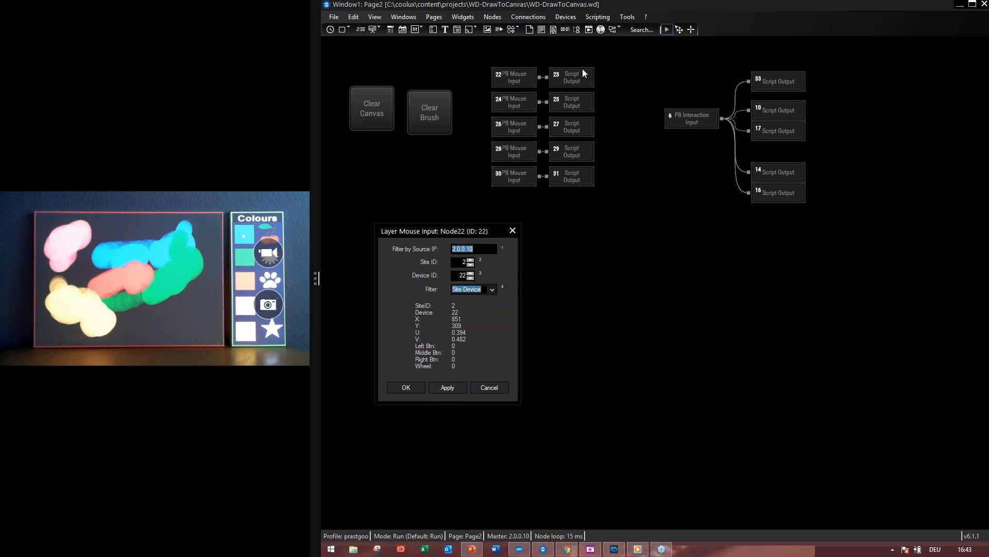
double_click(570, 79)
left_click_drag(635, 141, 650, 190)
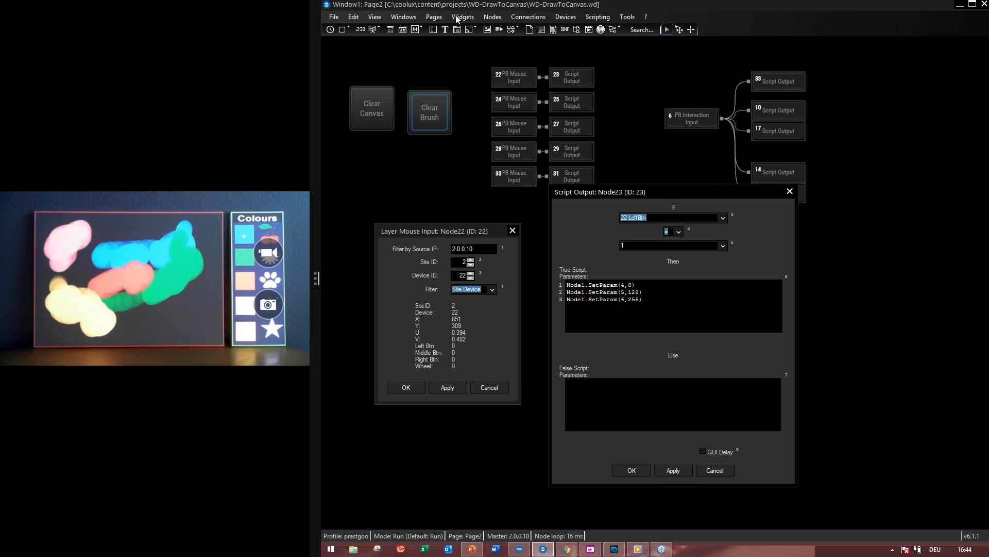
Examine the Red, Green and Blue parameters of the Layer UV Draw To Canvas node on Page1, and close all open node dialogs
left_click(434, 17)
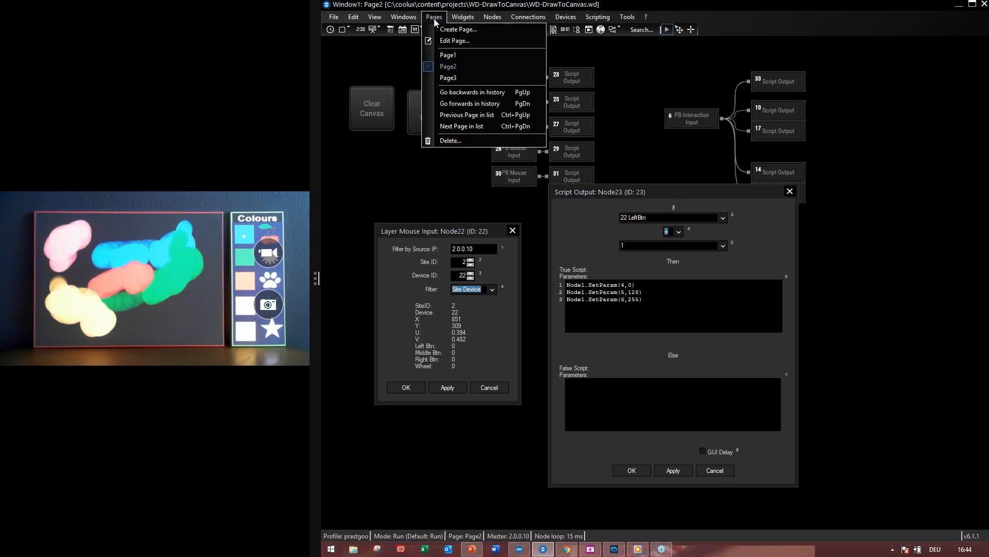
left_click(446, 54)
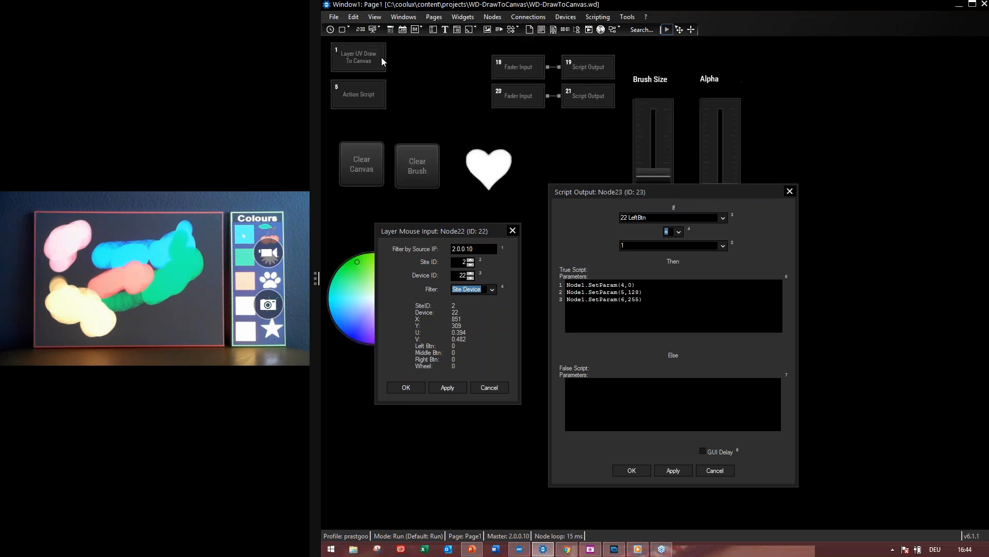
double_click(362, 60)
mouse_move(645, 166)
left_mouse_down()
mouse_move(367, 110)
mouse_move(420, 91)
left_mouse_up()
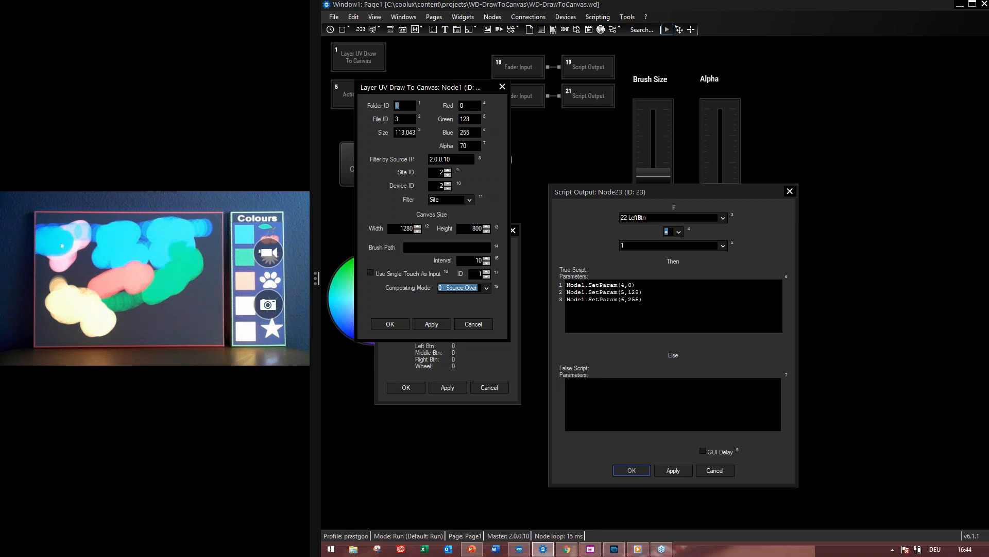
left_click(632, 470)
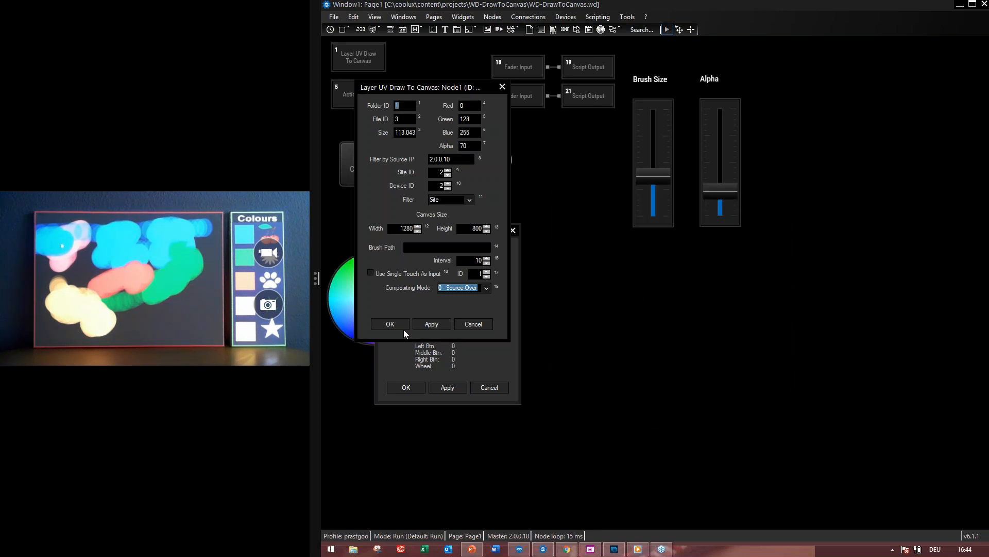
left_click(401, 327)
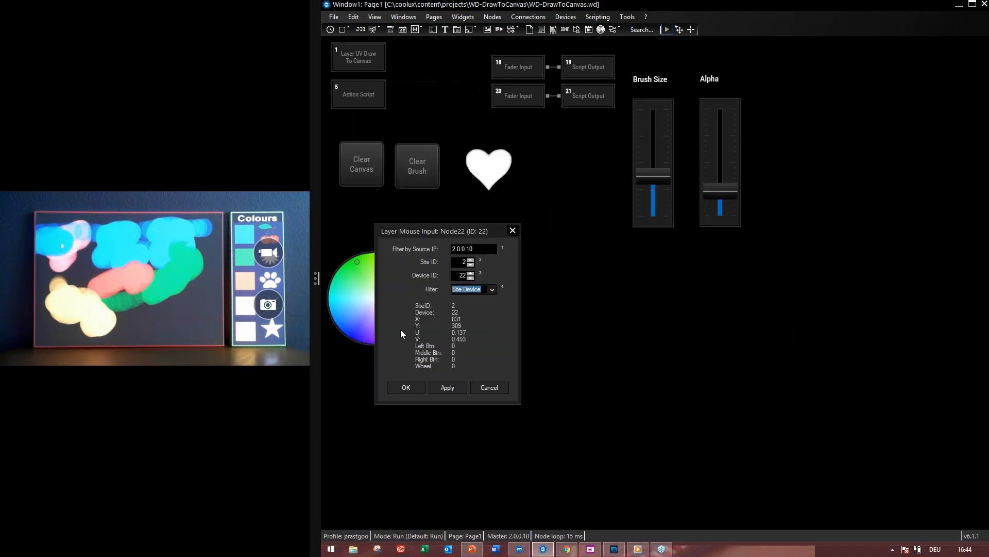
left_click(406, 387)
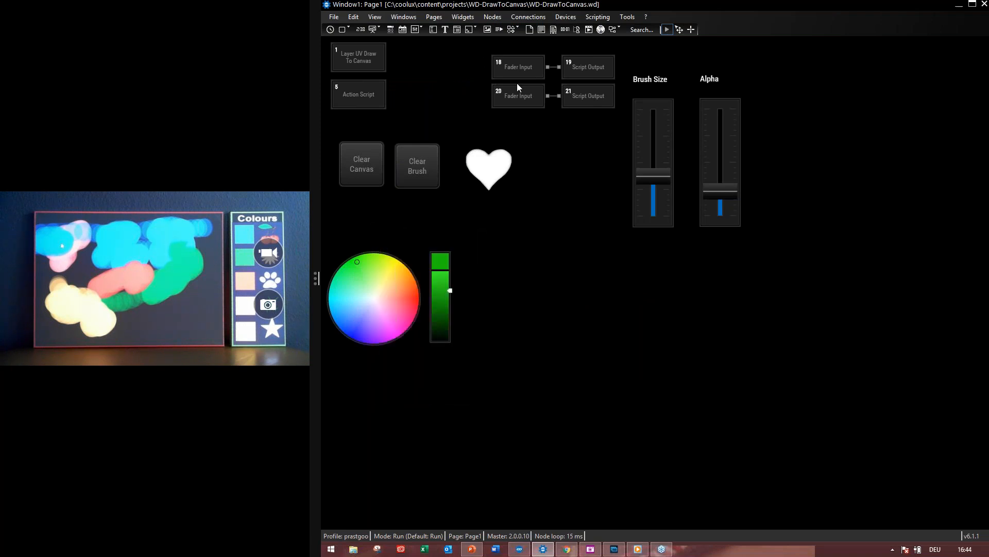
On Page2, examine the device filter of PB Mouse Input node 24 and the colour script of Script Output node 25, and close the script dialog
left_click(434, 19)
left_click(456, 67)
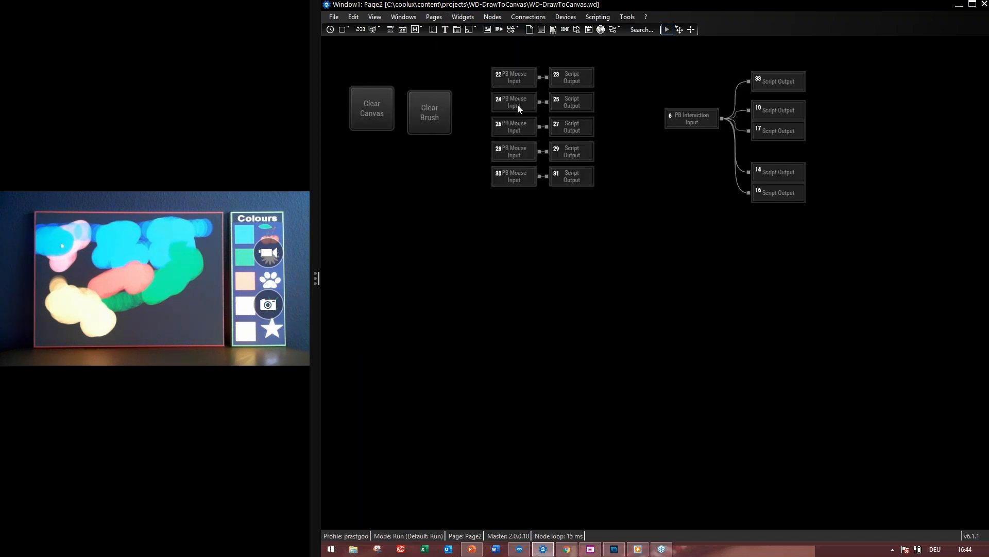
double_click(518, 104)
left_click_drag(645, 203, 419, 197)
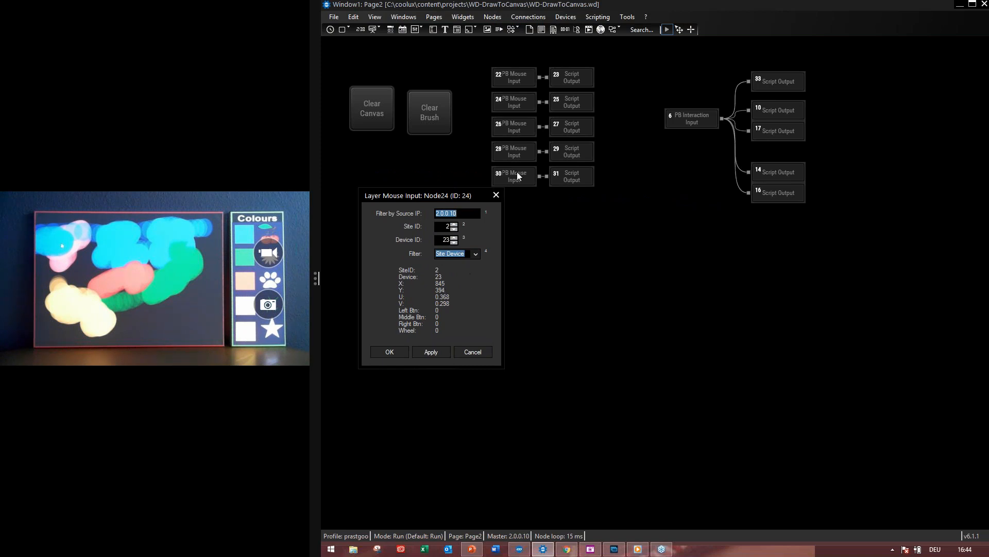
double_click(562, 105)
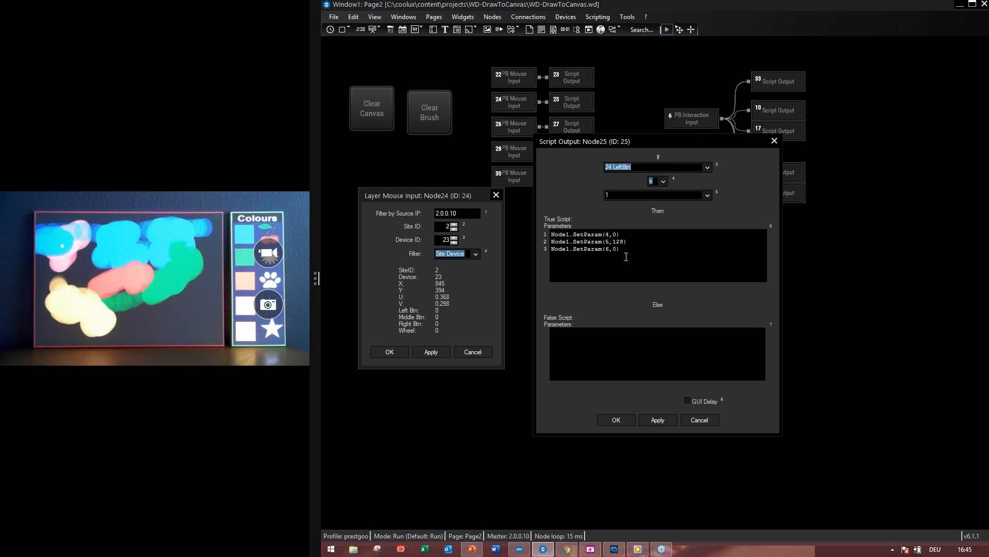
left_click(616, 420)
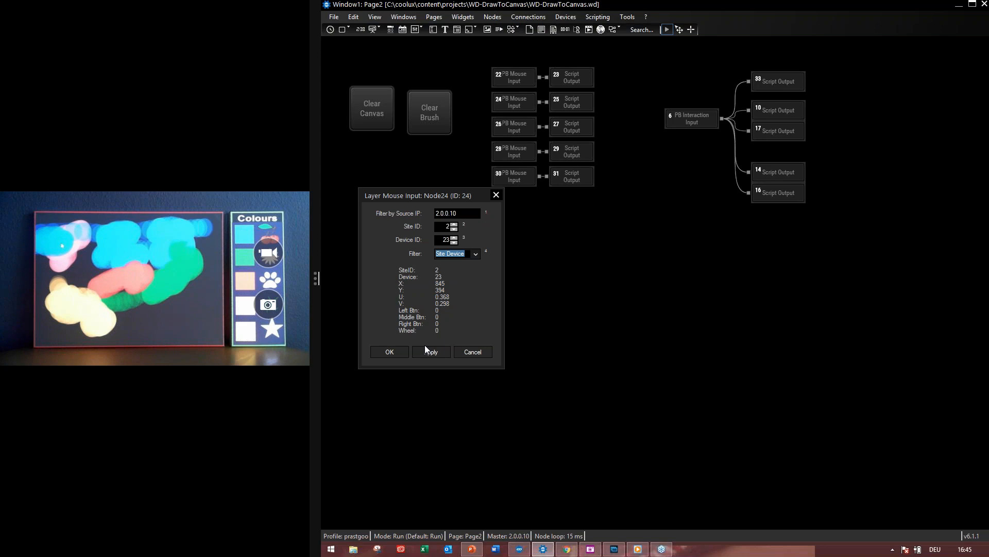
Close the node 24 dialog and examine the source IP and live values of PB Interaction Input node 6
left_click(395, 350)
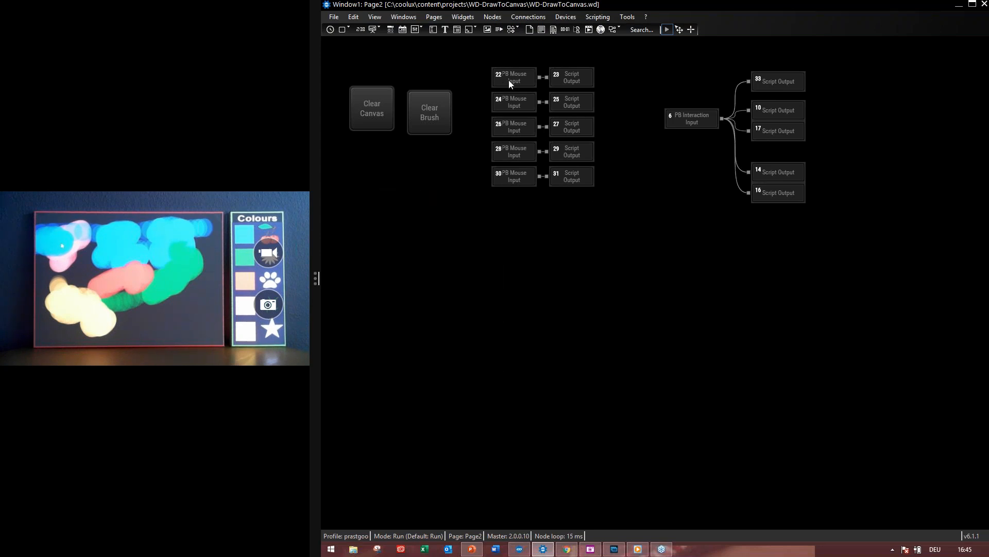
double_click(692, 123)
left_click_drag(664, 221, 667, 218)
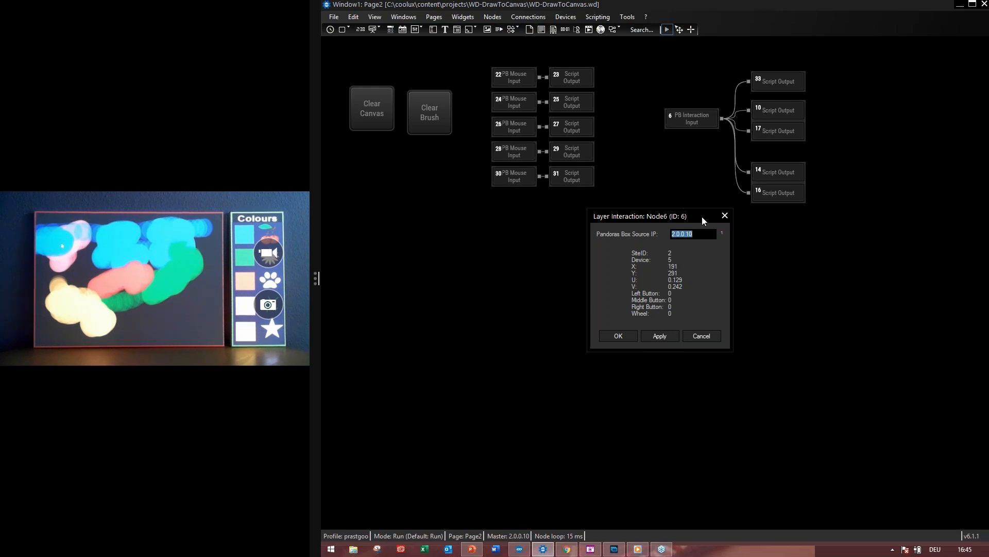
left_click_drag(689, 218, 597, 224)
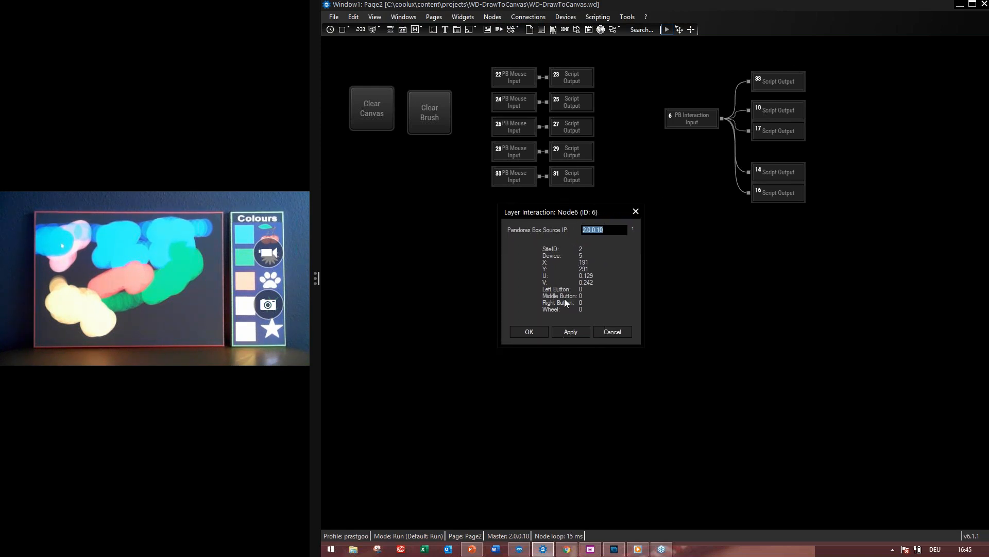
Examine Script Output node 33's available condition parameters, keeping 6 Device selected, and its cherry brush true script, and close its dialog
double_click(775, 79)
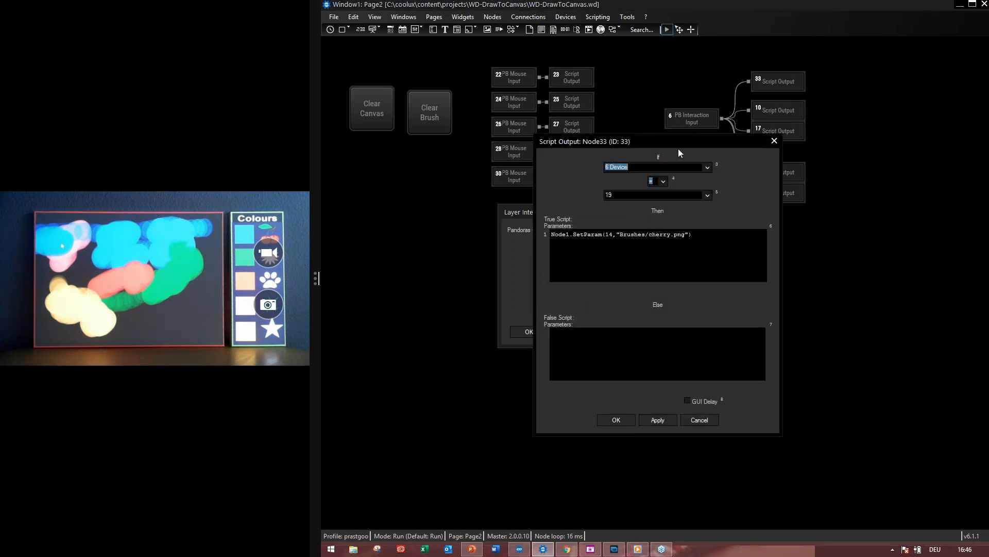
left_click_drag(686, 142, 818, 187)
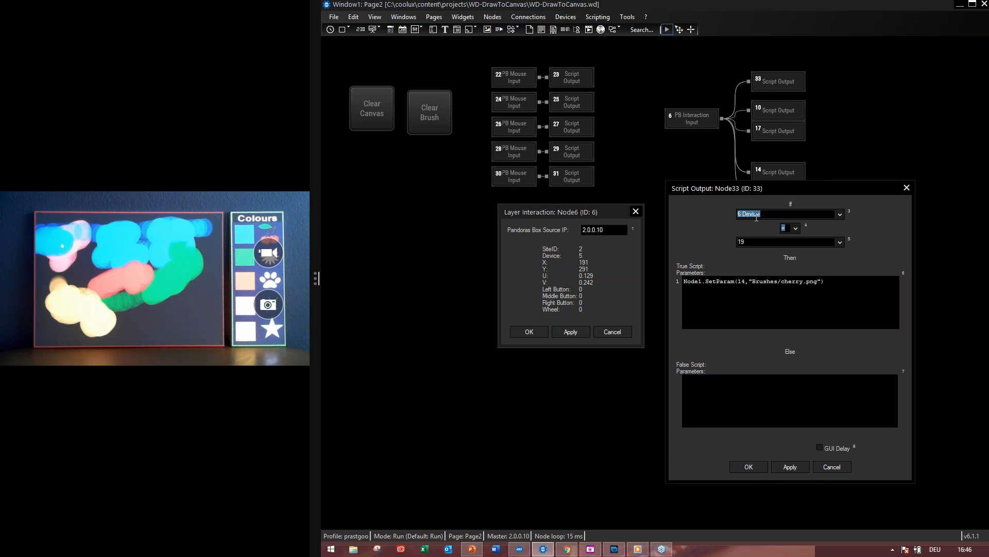
left_click(843, 216)
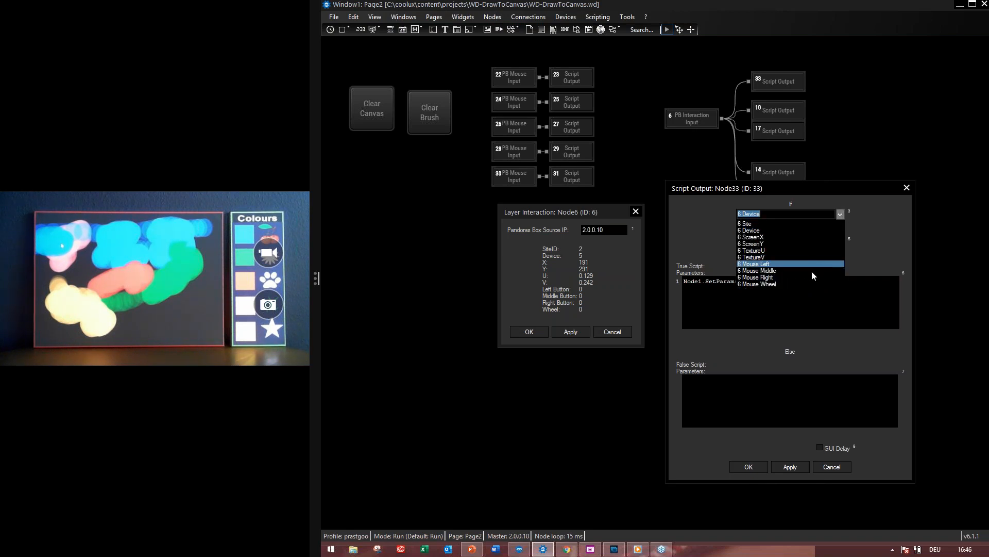
left_click(807, 231)
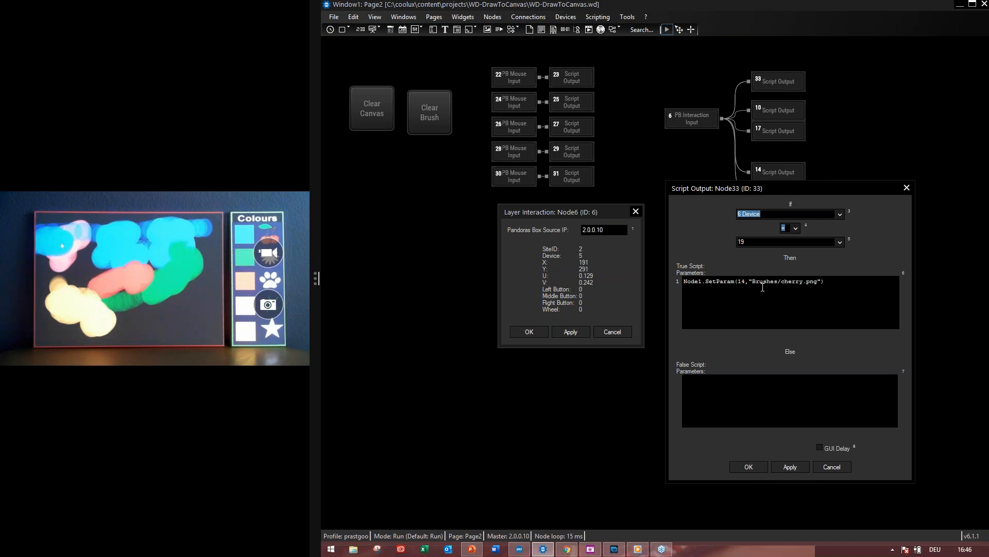
left_click(748, 468)
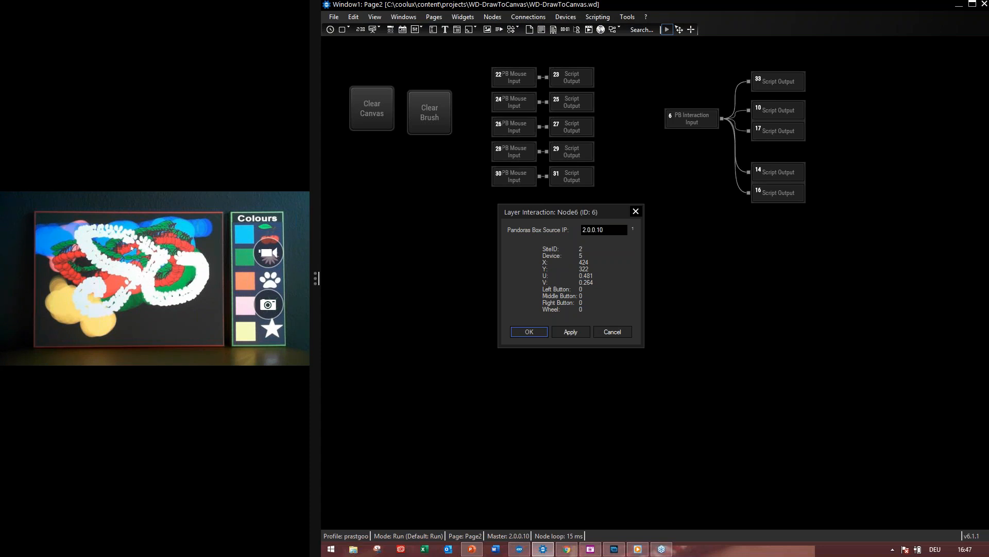
Close the Layer Interaction dialog of node 6 and clear the drawing canvas
left_click(528, 328)
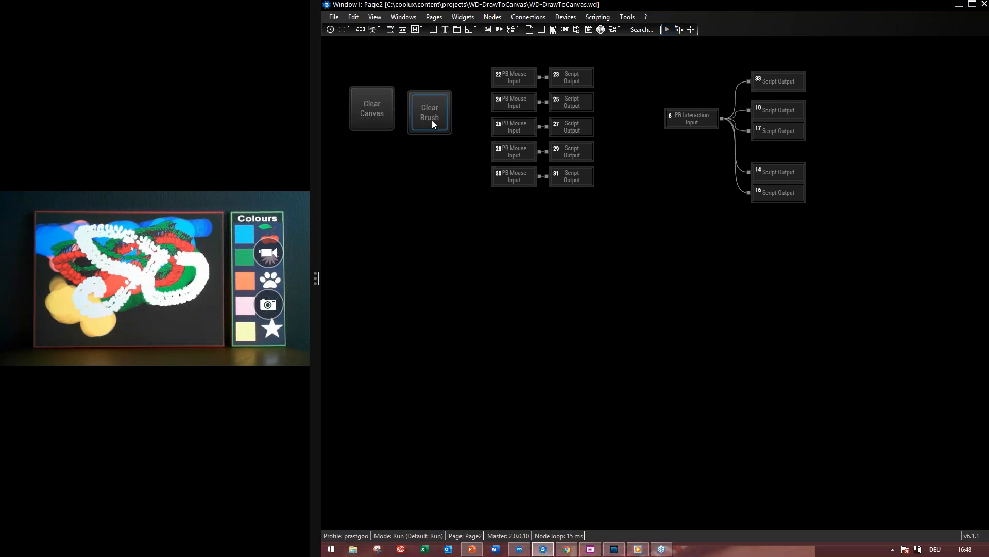
left_click(368, 108)
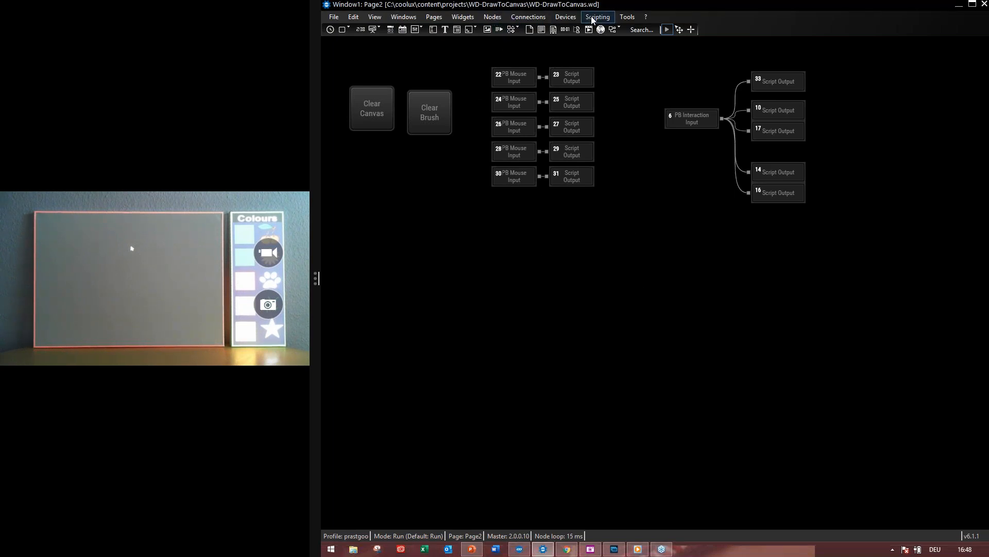
Examine AirScan 1's input point processing, range and mouse control settings, and close its properties
left_click(577, 16)
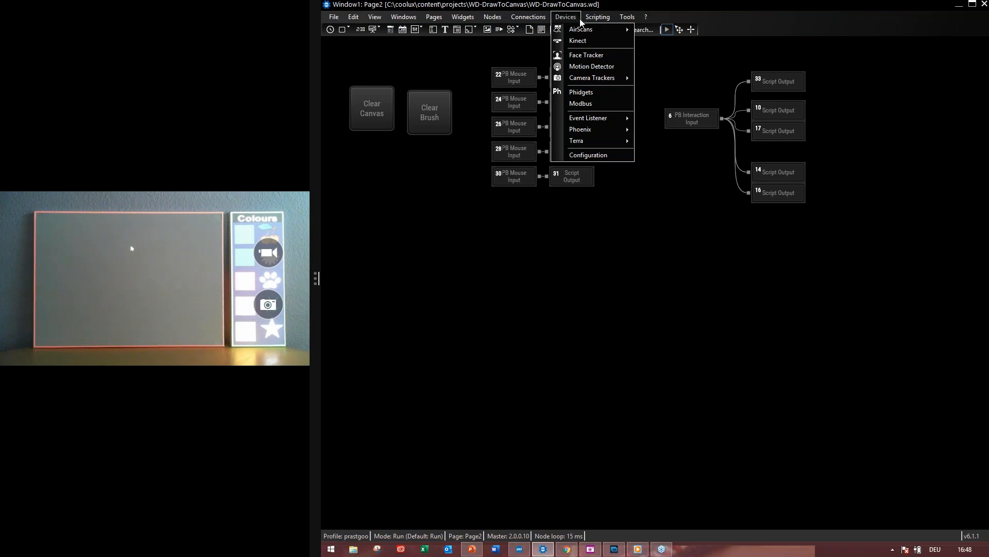
mouse_move(580, 27)
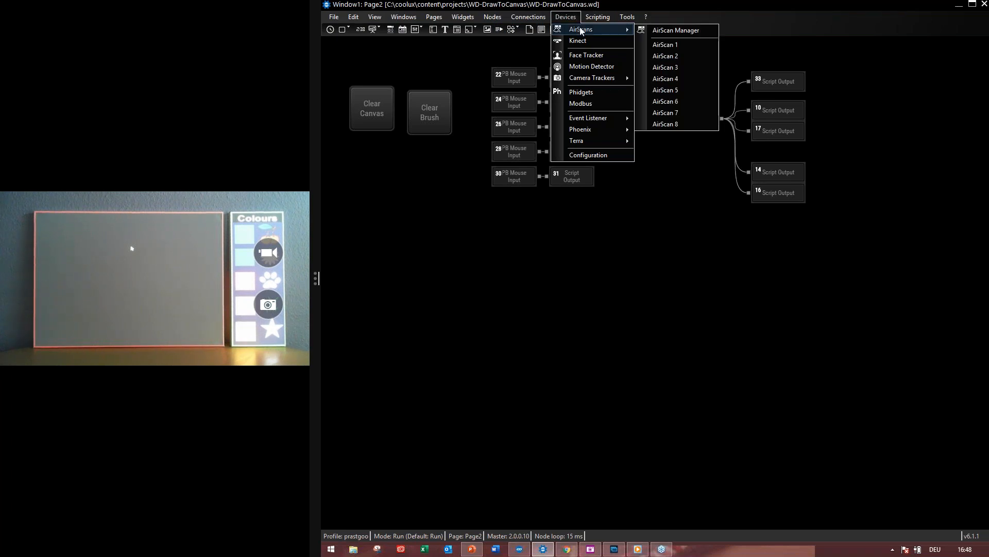
left_click(673, 43)
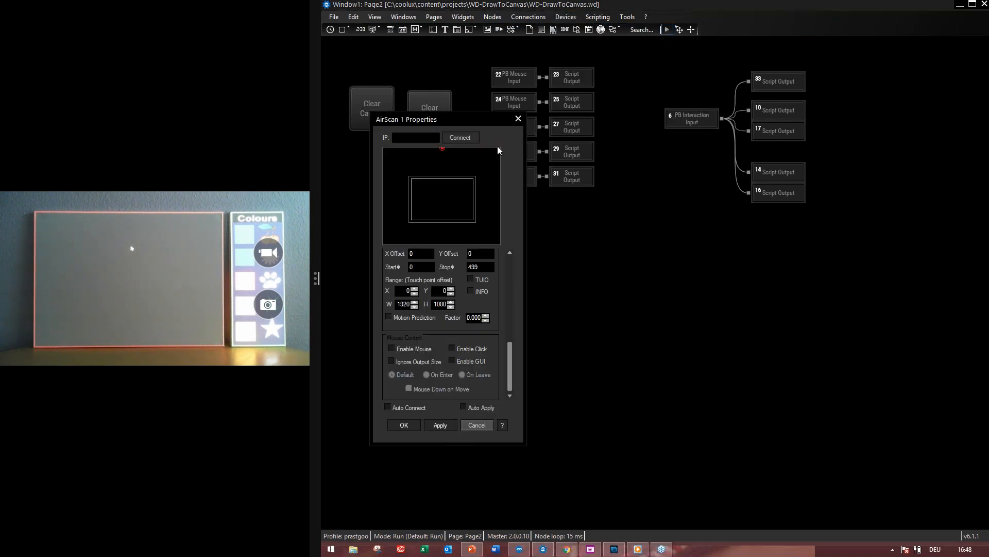
left_click_drag(508, 346, 508, 344)
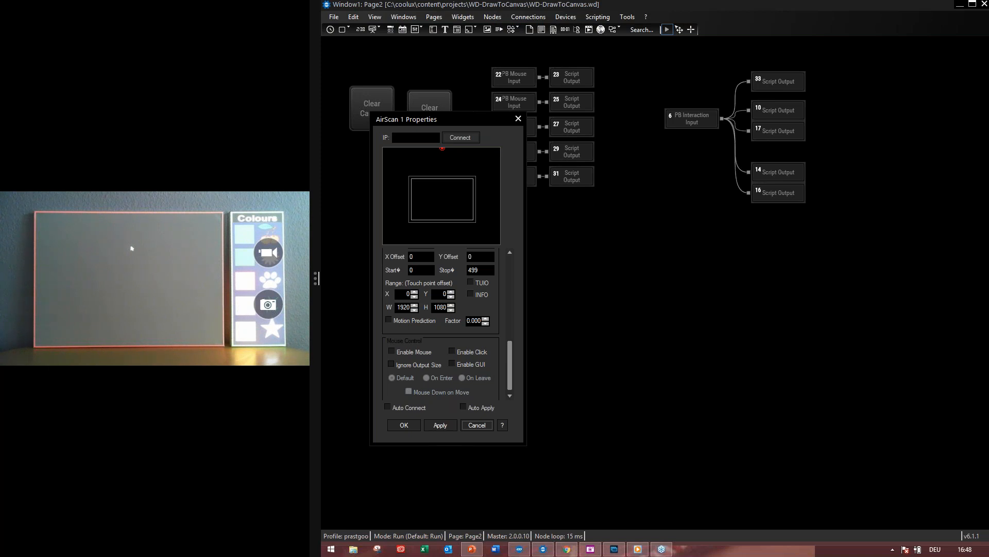
mouse_move(509, 344)
left_mouse_down()
mouse_move(513, 291)
mouse_move(507, 363)
left_mouse_up()
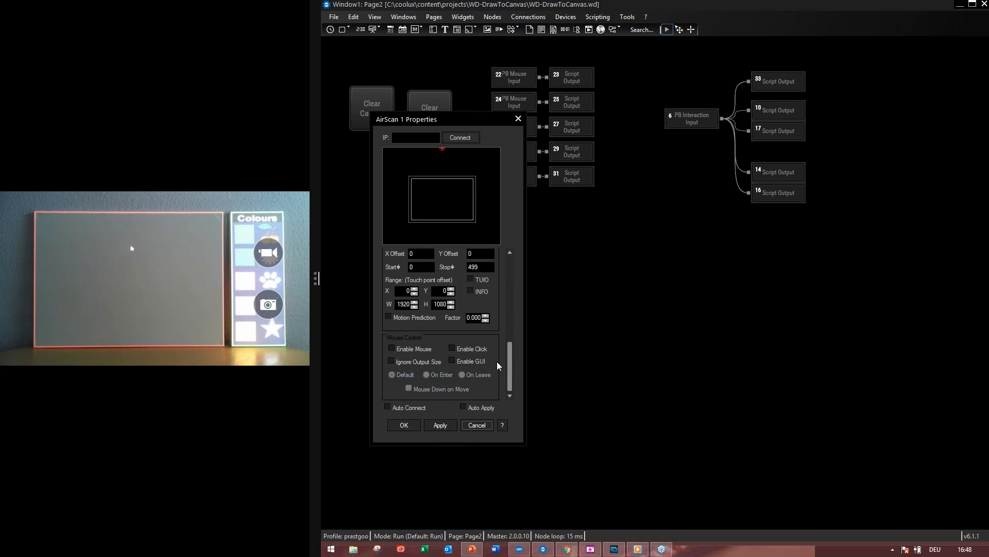
left_click_drag(511, 355, 516, 255)
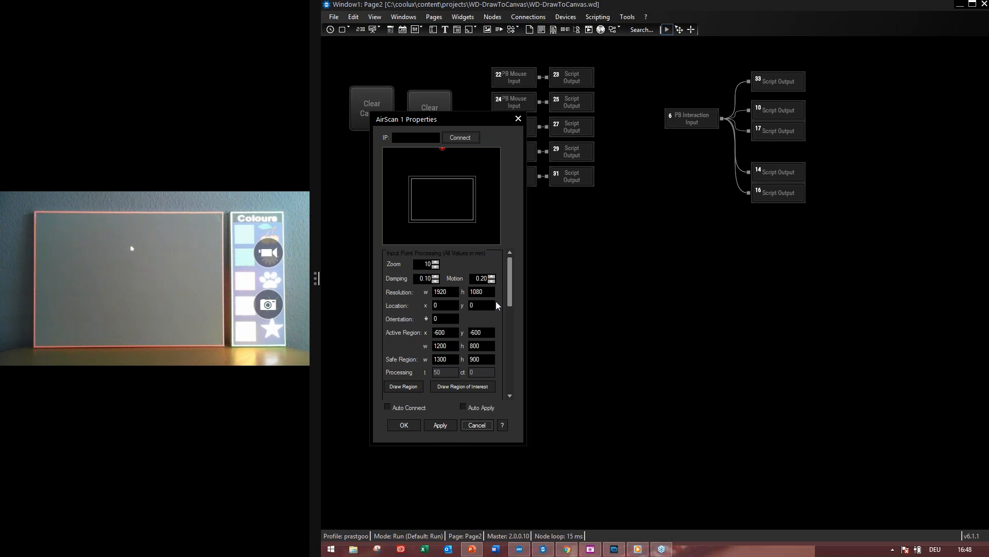
left_click_drag(512, 281, 517, 375)
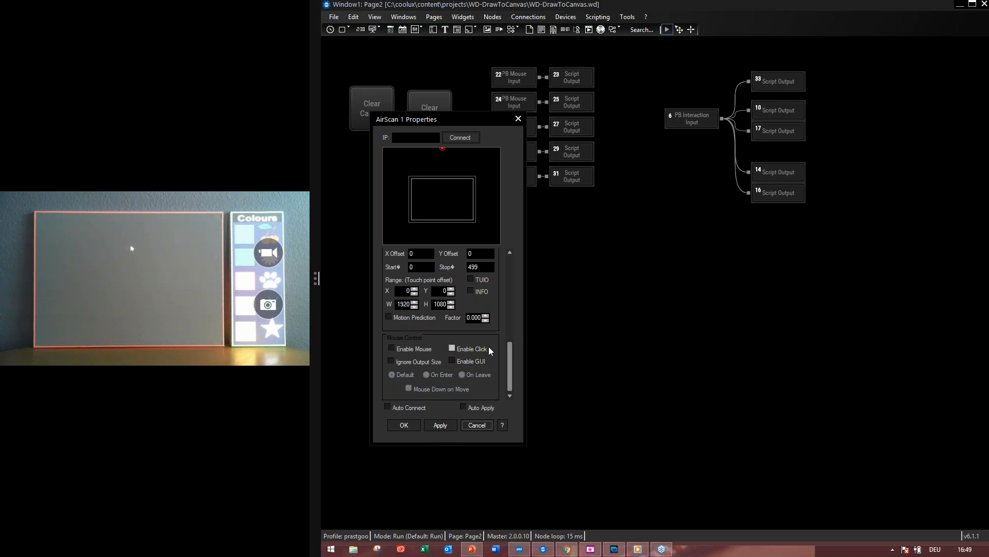
left_click(415, 423)
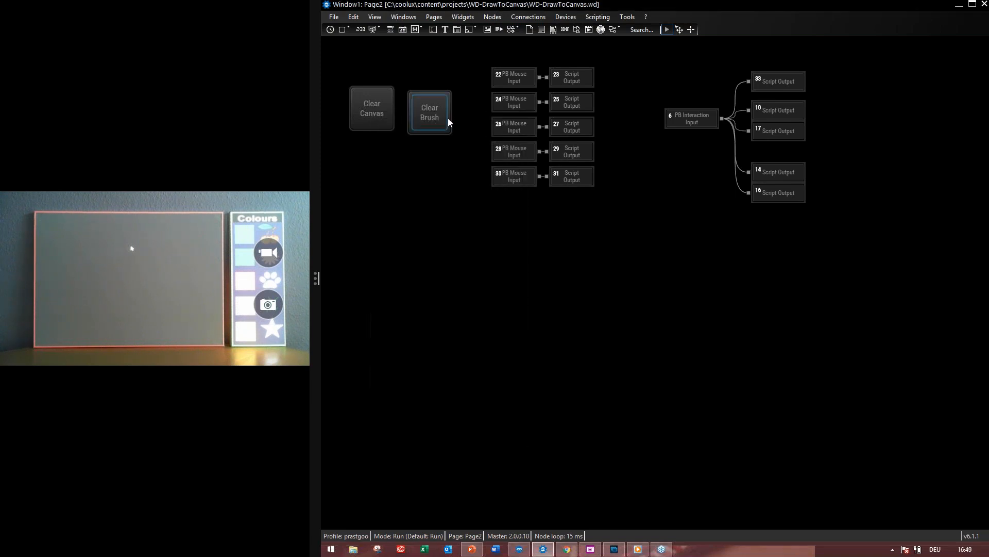
Add an ID Tag Tracker input node to the empty area of Page1 and accept the Optitrack camera initialization
left_click(432, 21)
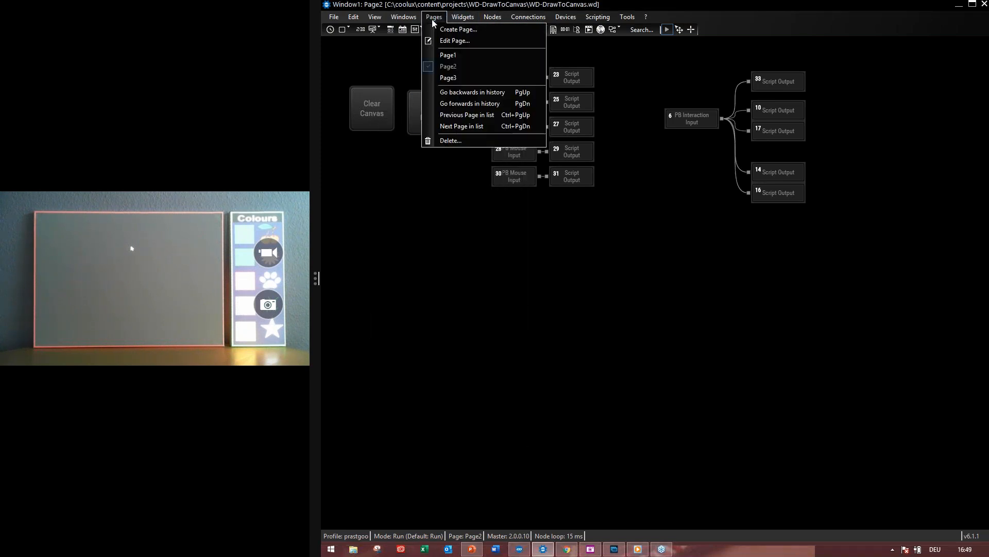
left_click(445, 58)
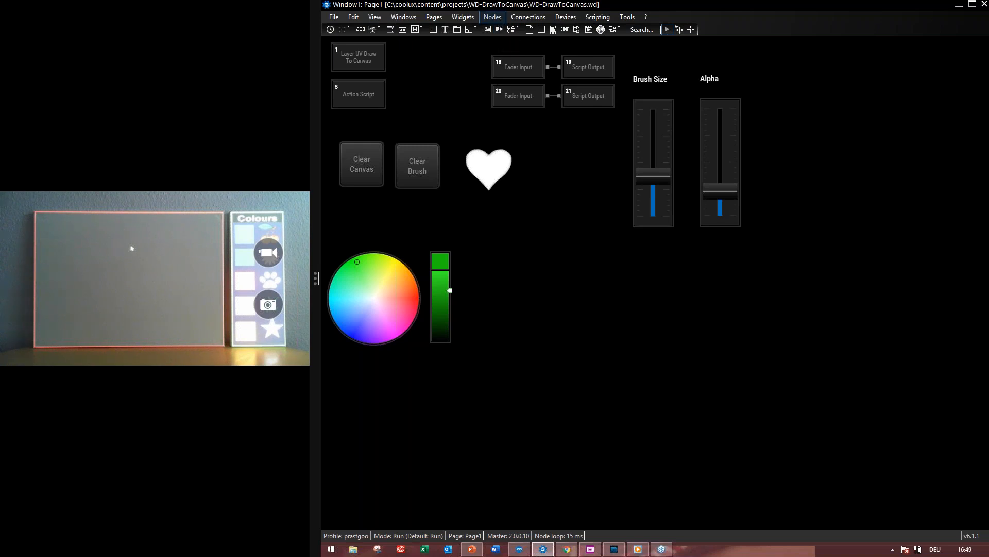
left_click(499, 18)
mouse_move(509, 44)
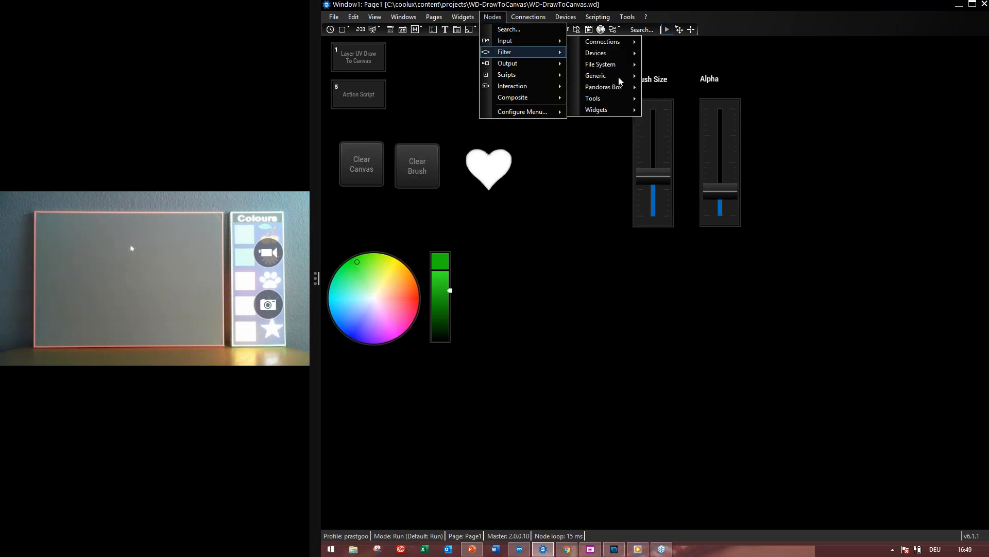
mouse_move(601, 53)
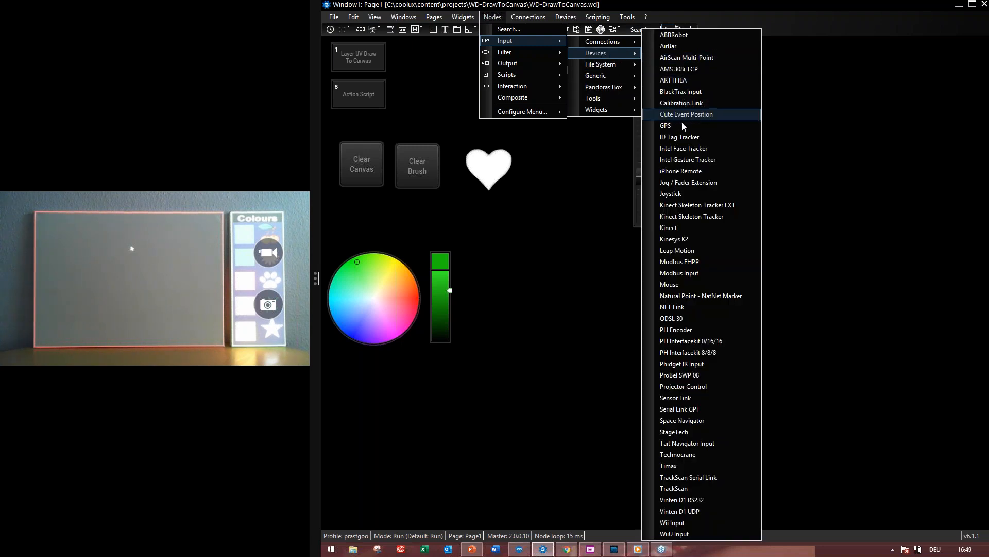
left_click(682, 136)
left_click(514, 257)
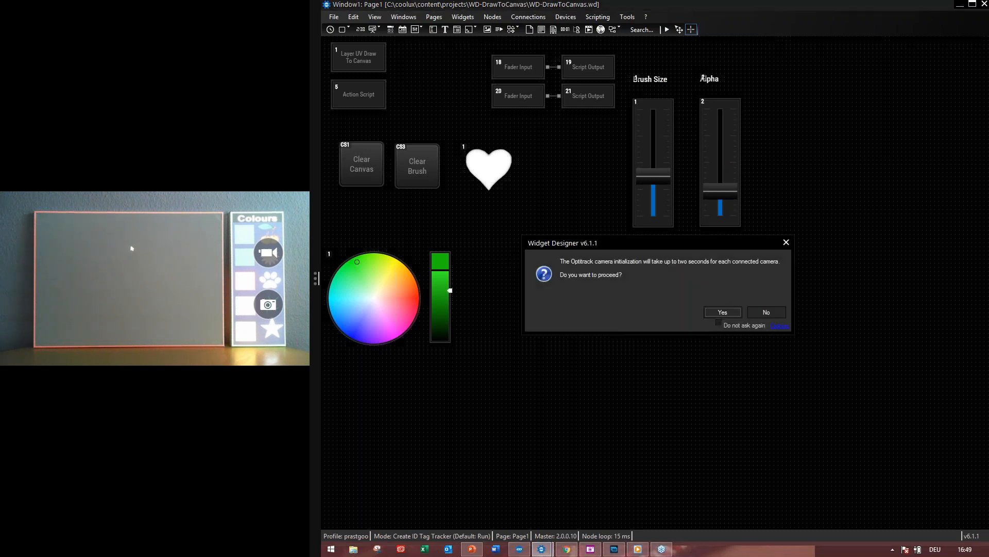
left_click(723, 312)
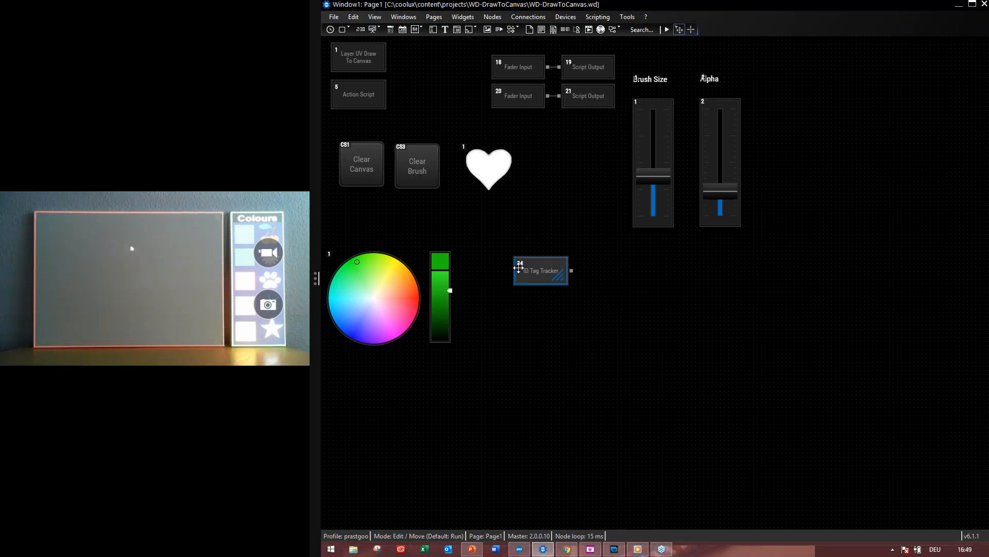
Examine the ID Tag Tracker node's camera, calibration and ID tag settings, and close its window
double_click(537, 264)
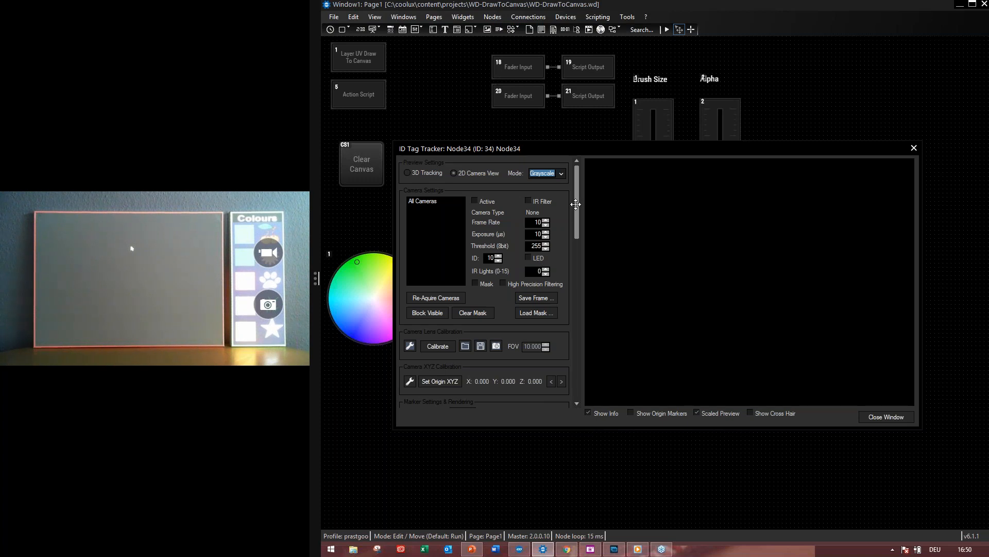
left_click_drag(576, 204, 585, 372)
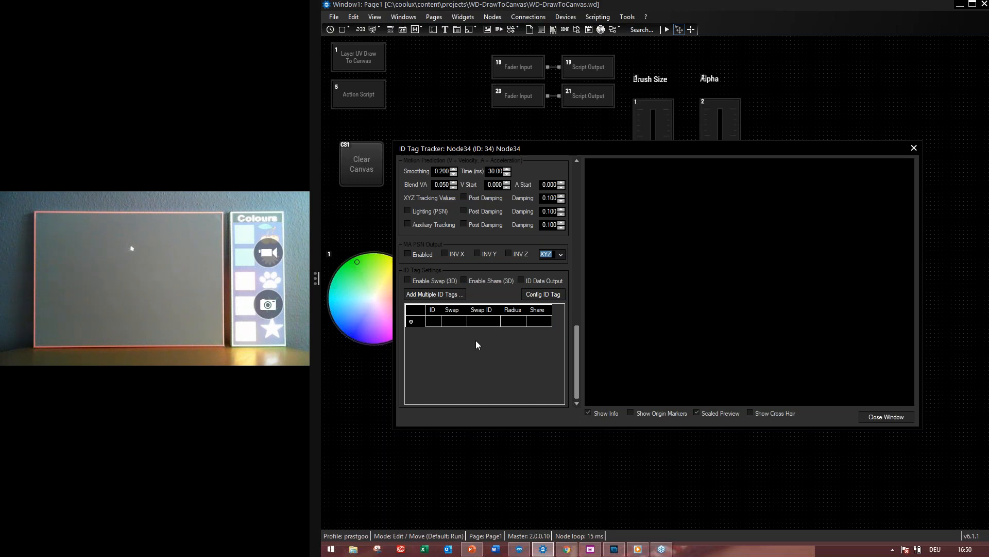
left_click(879, 417)
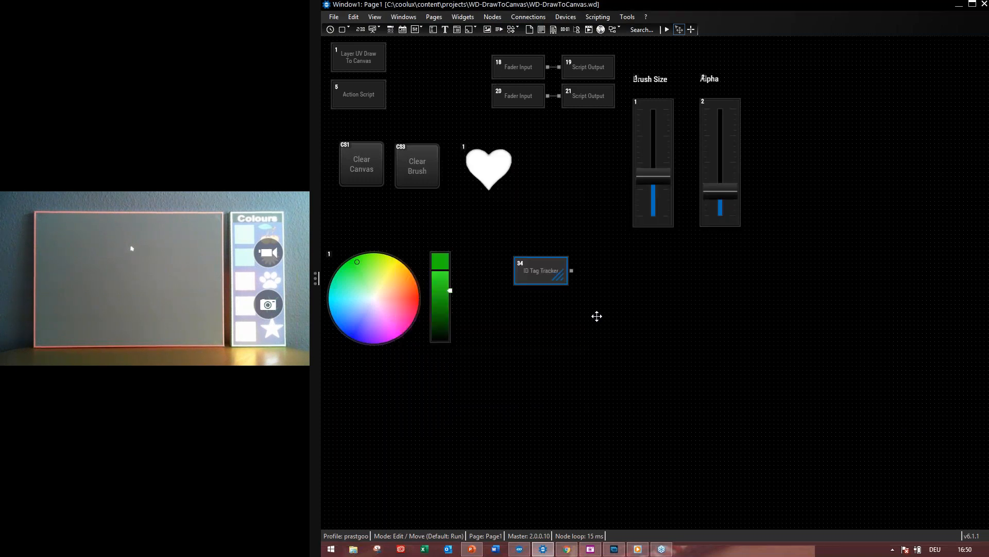
Connect a new Mouse Output device node to the ID Tag Tracker's output and open the Mouse Output node's parameters
left_click_drag(569, 269, 622, 267)
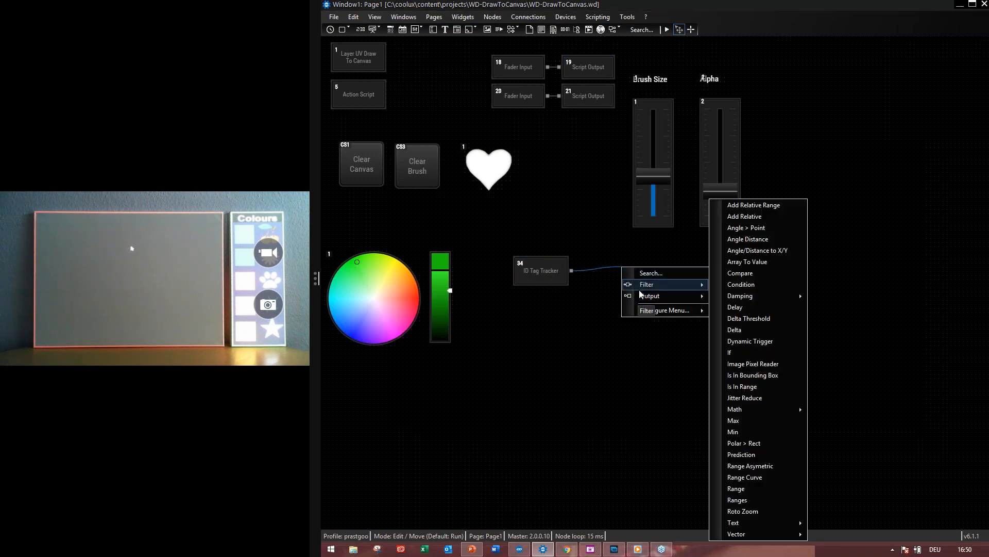
mouse_move(640, 295)
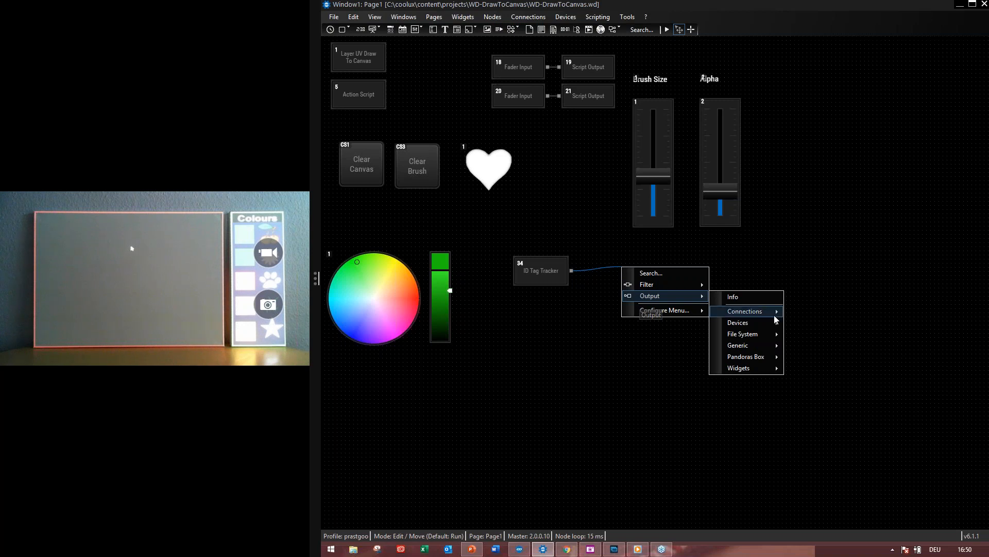
mouse_move(773, 322)
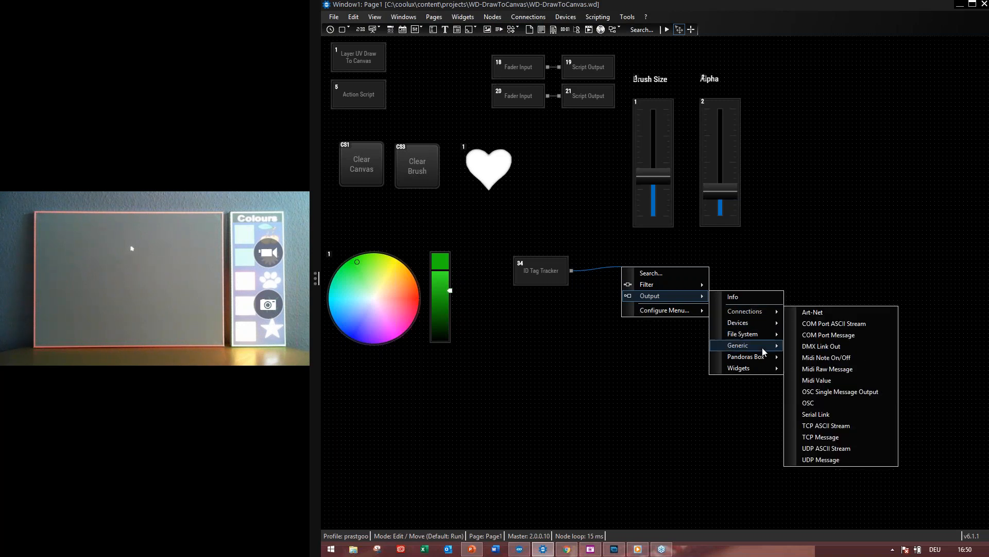
mouse_move(762, 348)
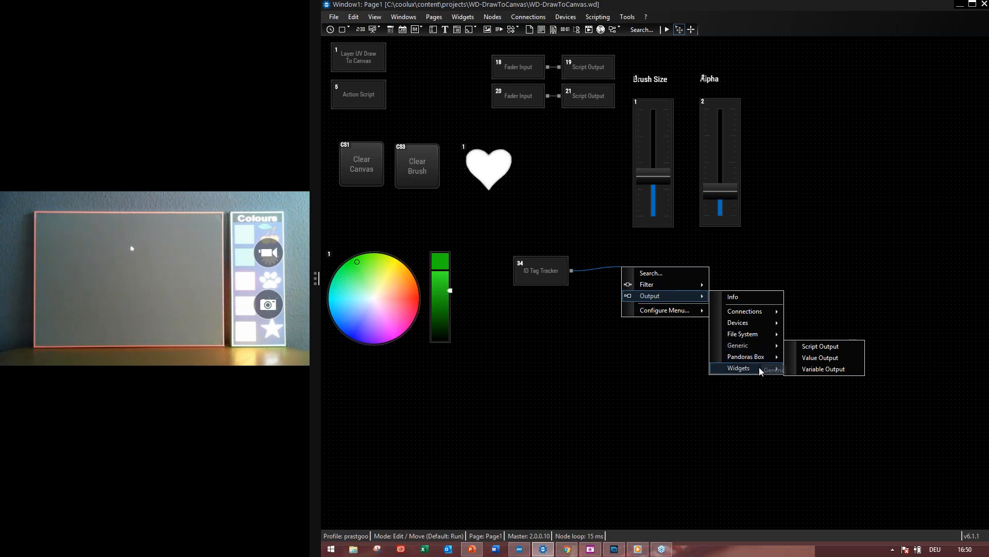
mouse_move(759, 368)
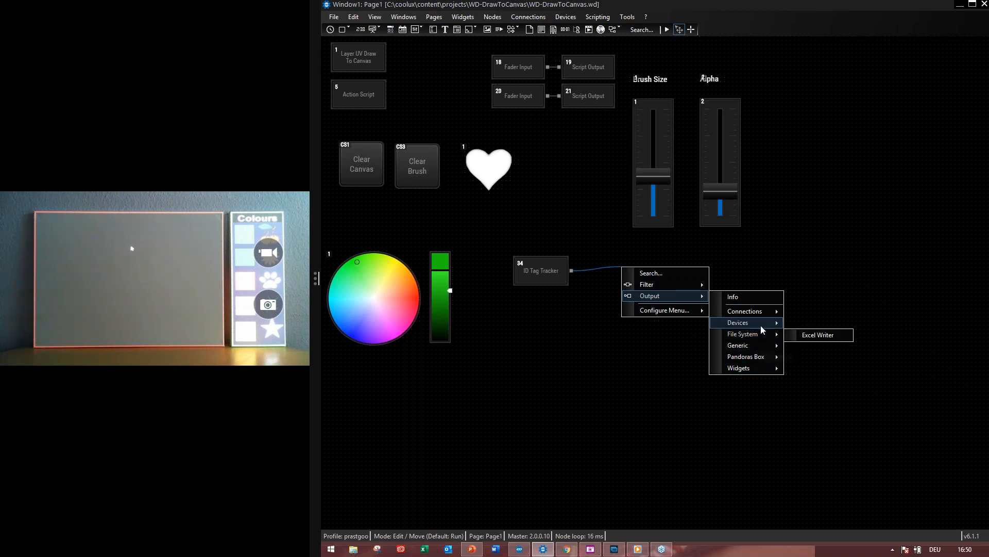
left_click(824, 347)
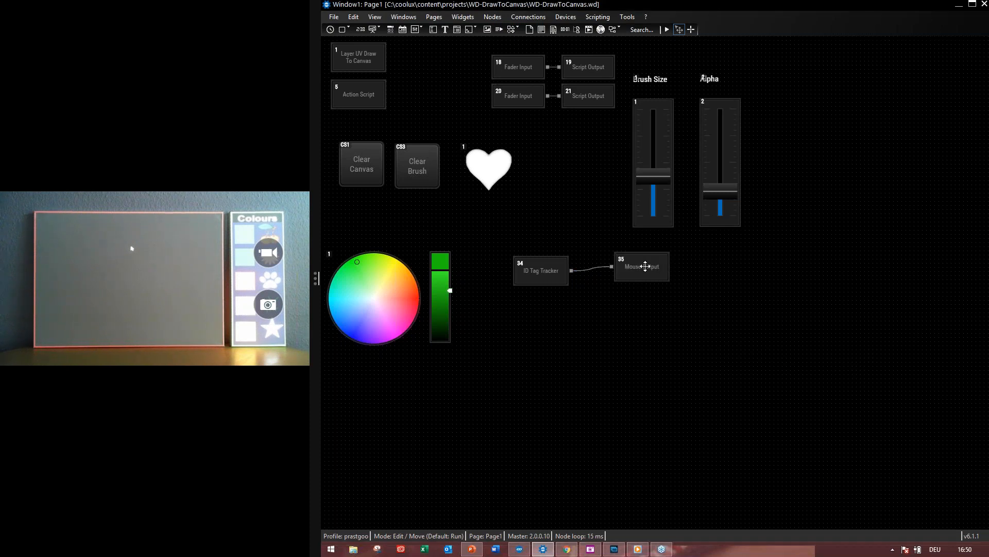
left_click(645, 266)
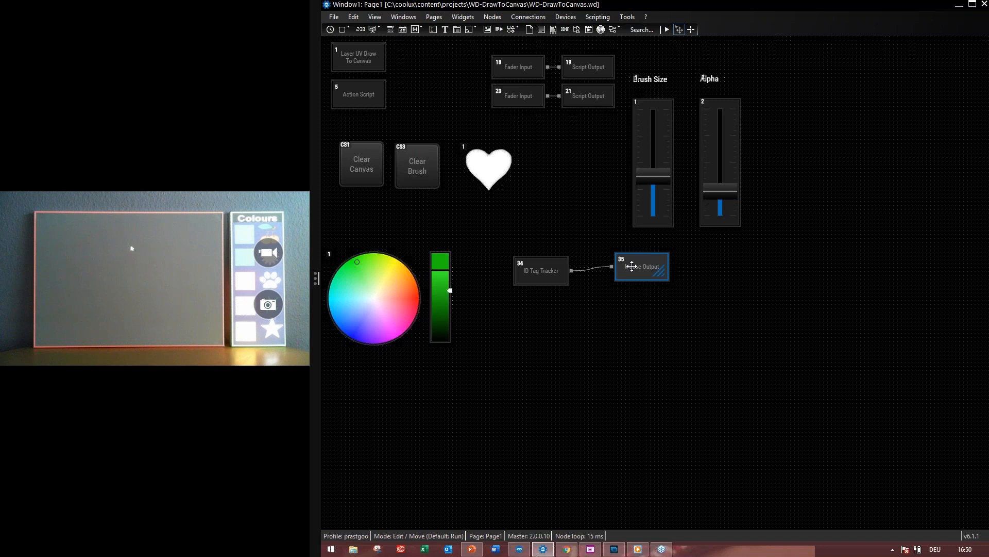
double_click(627, 264)
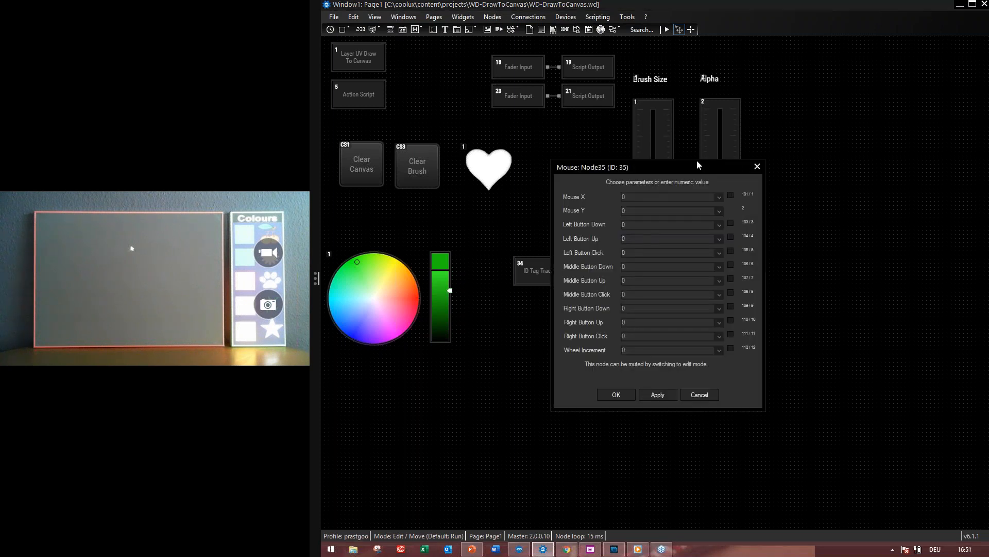
Examine the Mouse Output node's parameters and accept them to close the window
left_click_drag(696, 164, 754, 178)
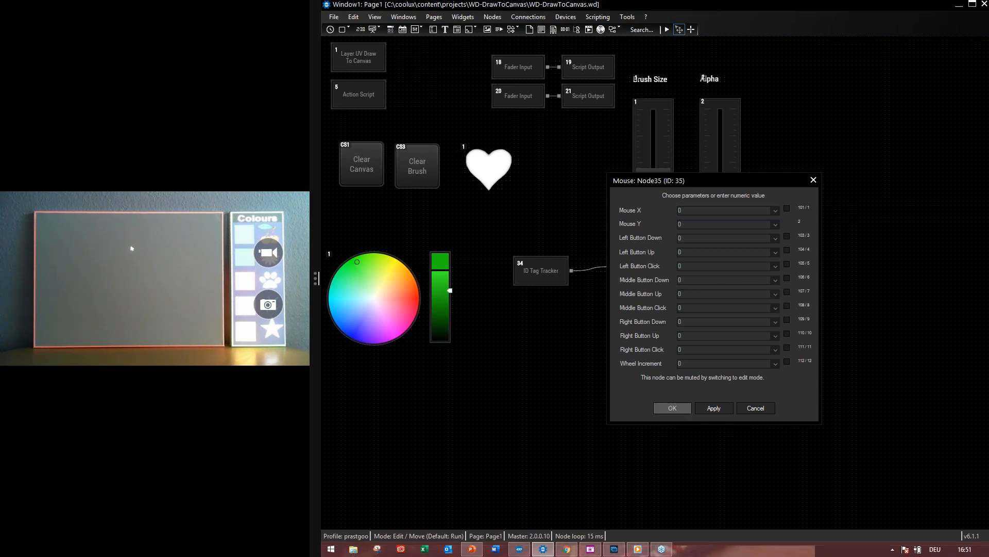
left_click(669, 406)
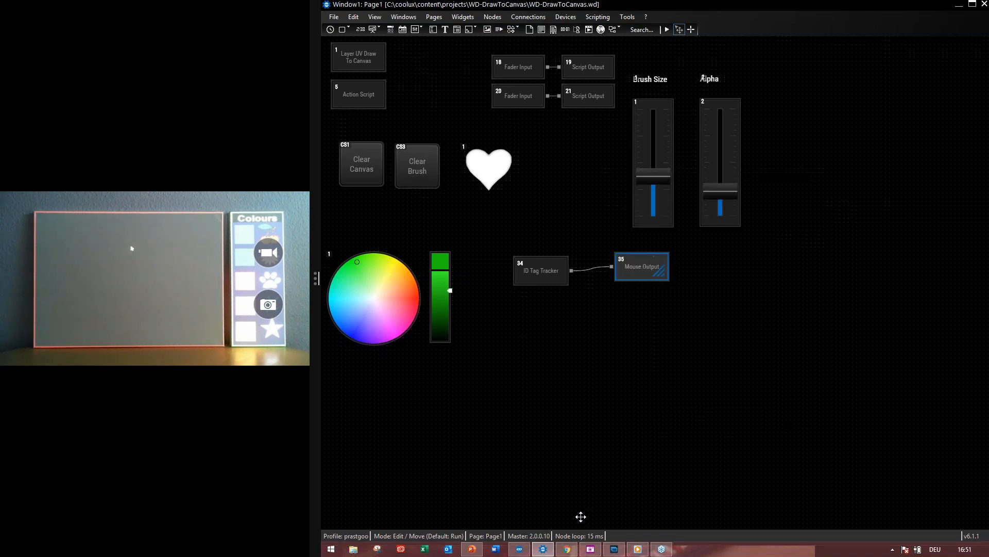
Switch to the media player, play VID_20160608_153624 with the sound muted, pause it at about 00:45 and minimize the player
left_click(637, 550)
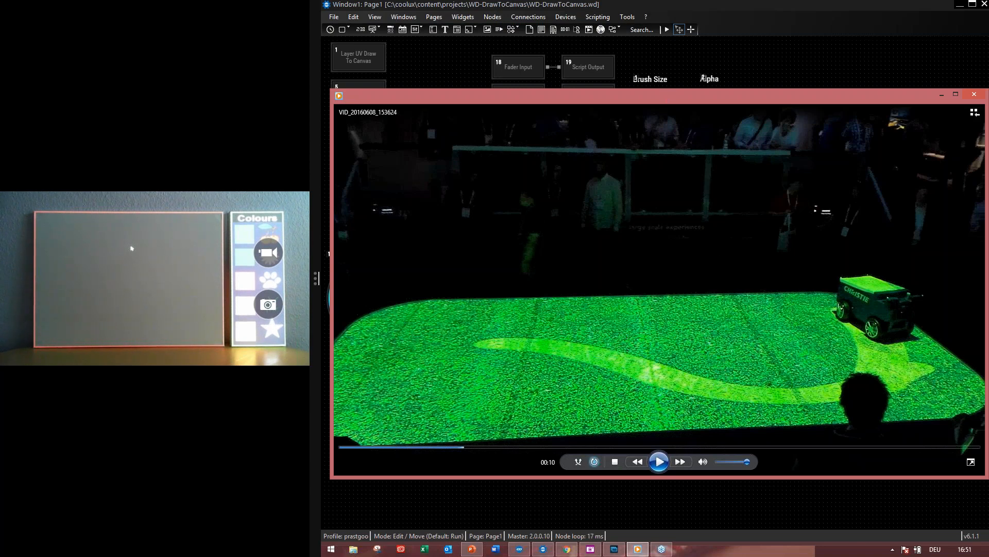
left_click_drag(653, 96, 644, 52)
mouse_move(552, 294)
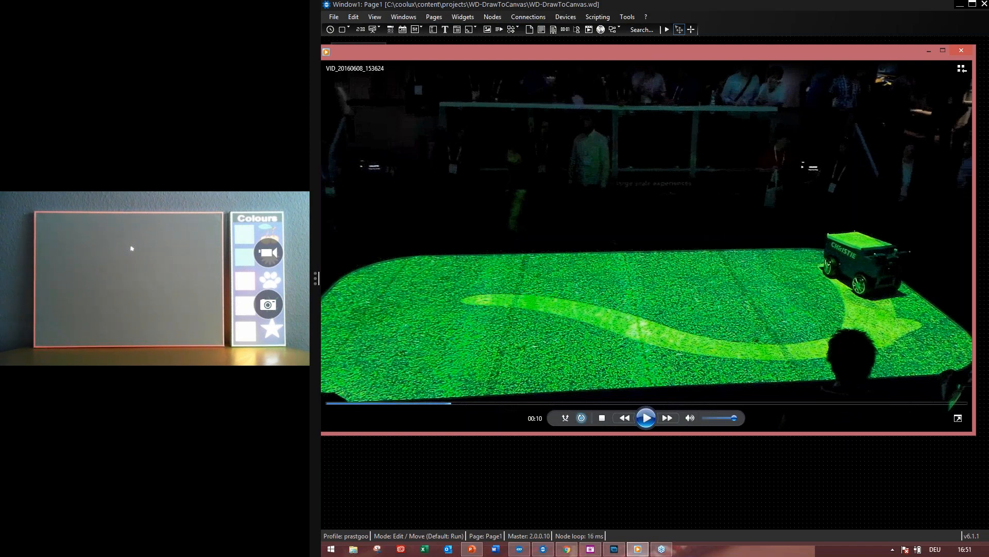
left_click(841, 33)
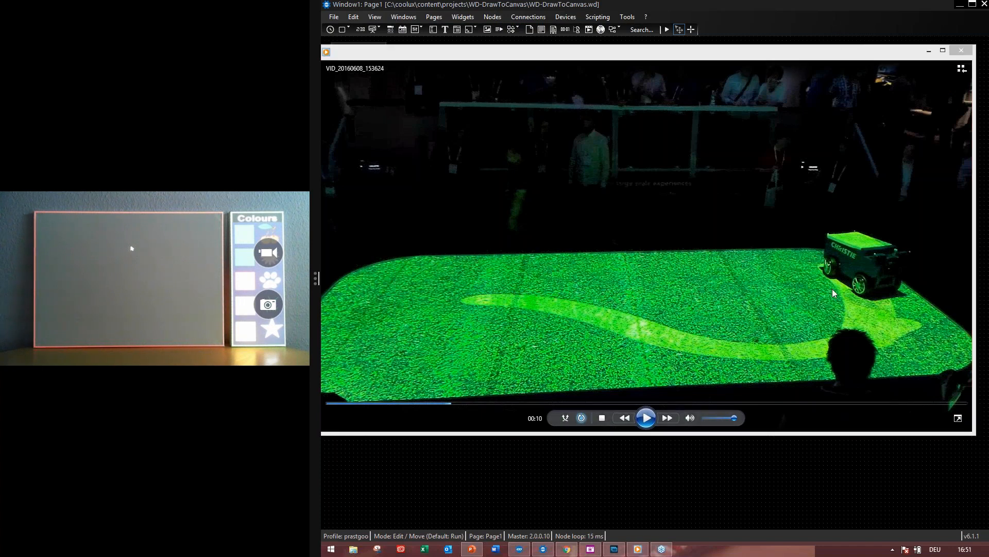
left_click(649, 418)
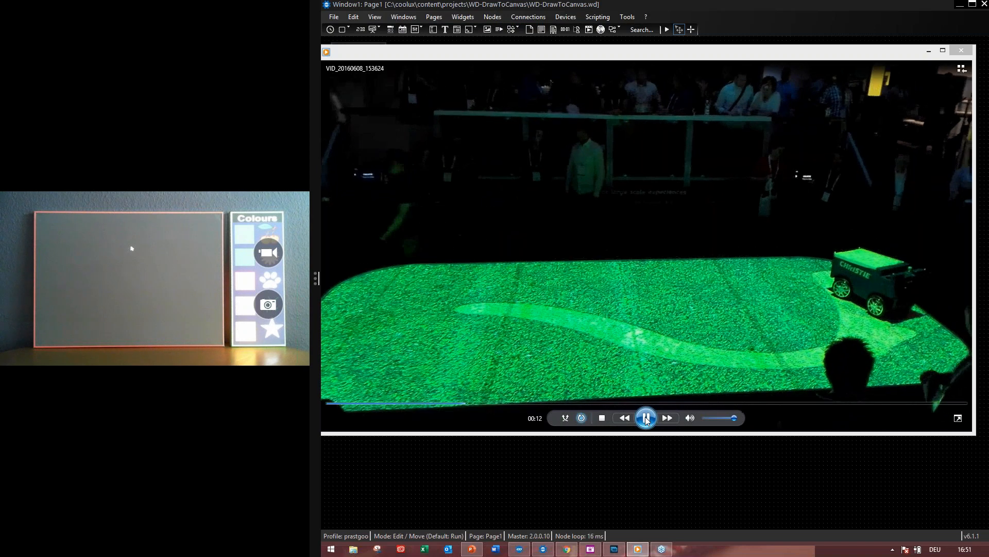
left_click(690, 418)
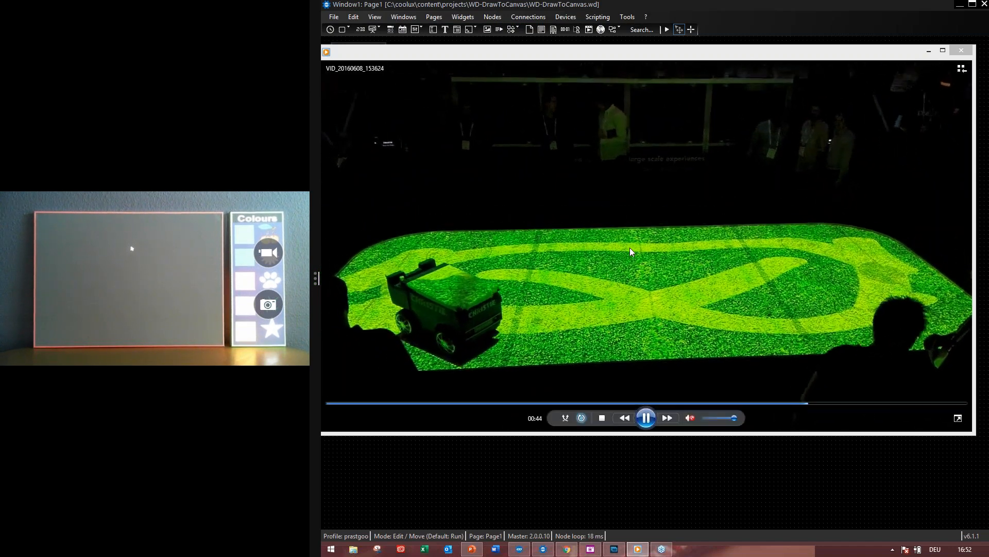
left_click(790, 126)
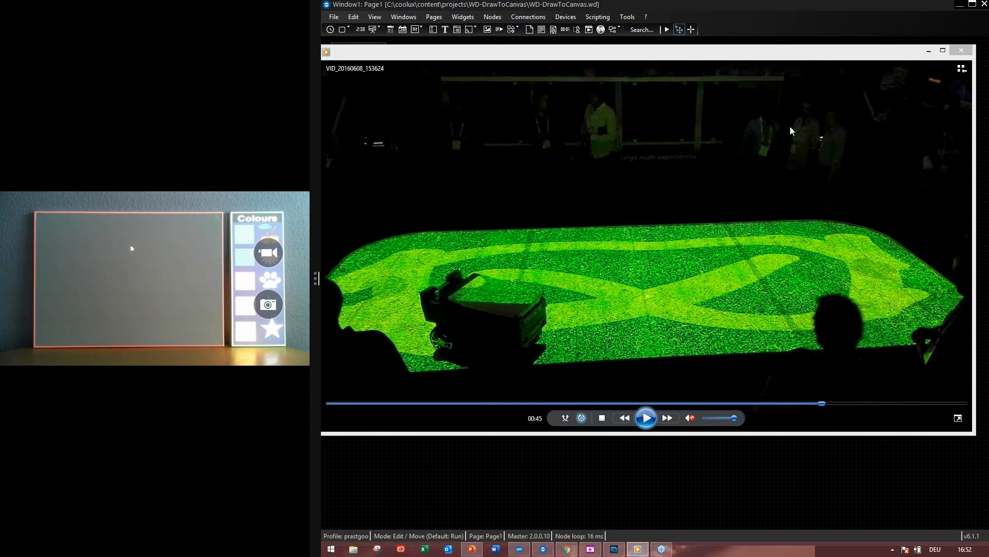
left_click(929, 51)
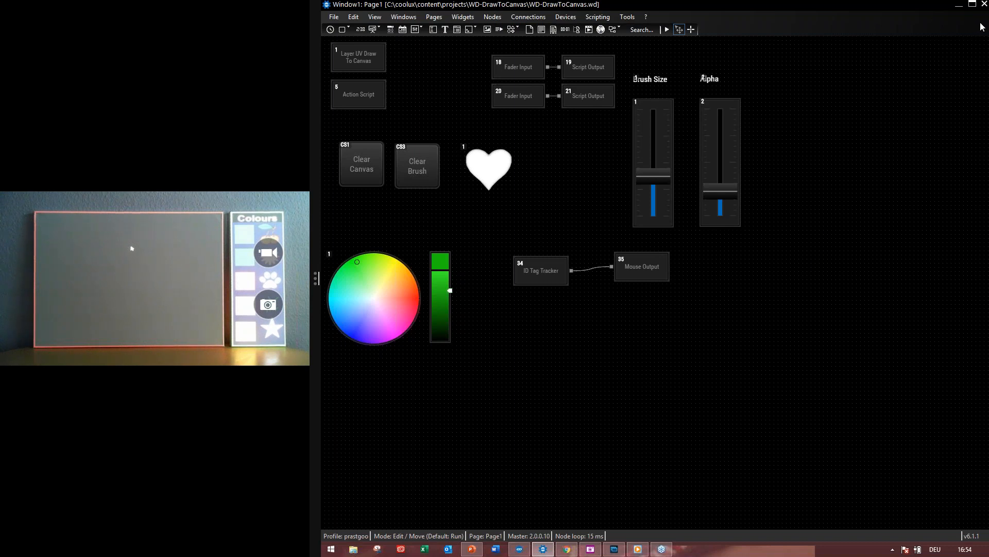
Examine the heart picture box's On Click Script in an enlarged properties window and close it
double_click(491, 158)
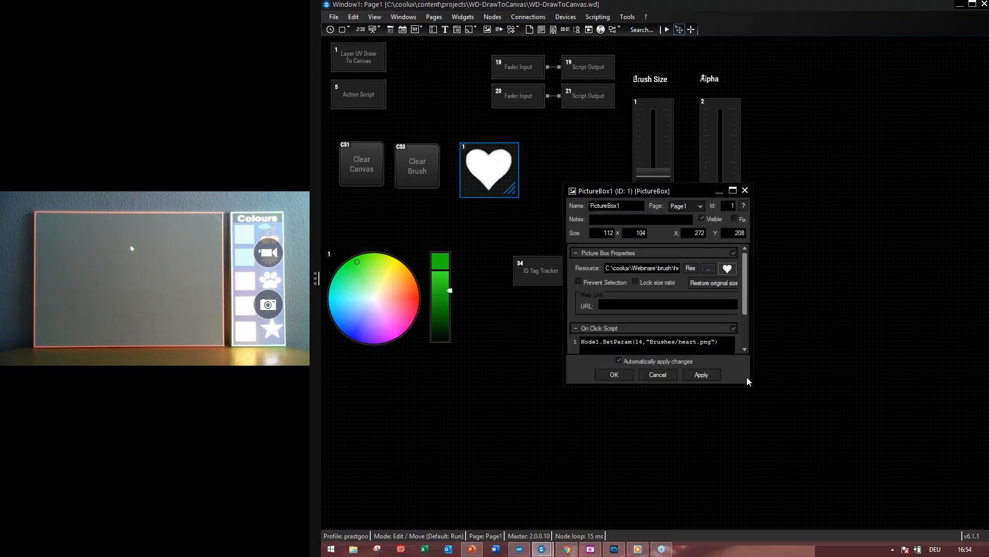
left_click_drag(751, 384, 831, 498)
left_click(715, 359)
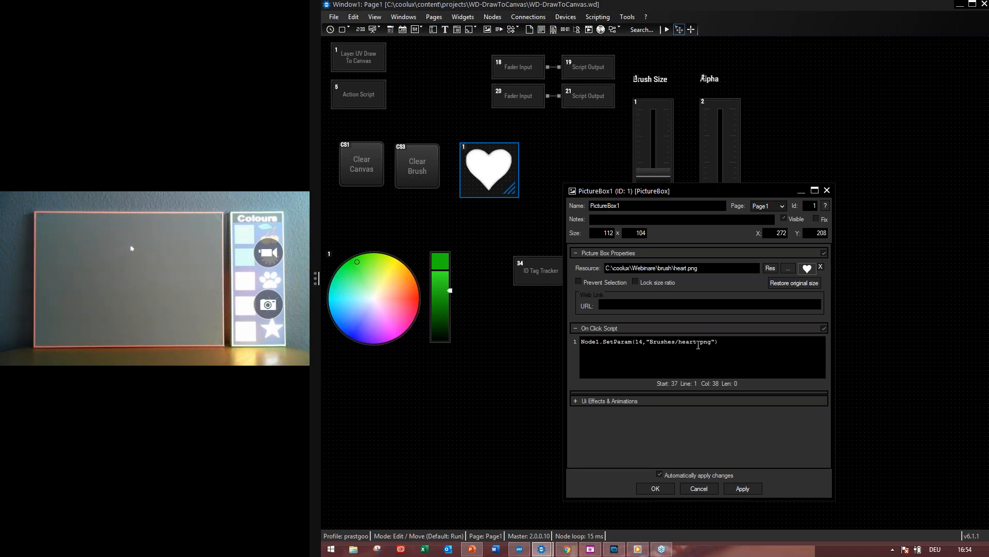
left_click(655, 488)
Check the Layer UV Draw To Canvas node's brush path, switch to Run mode and close the node's parameters without changes
double_click(362, 53)
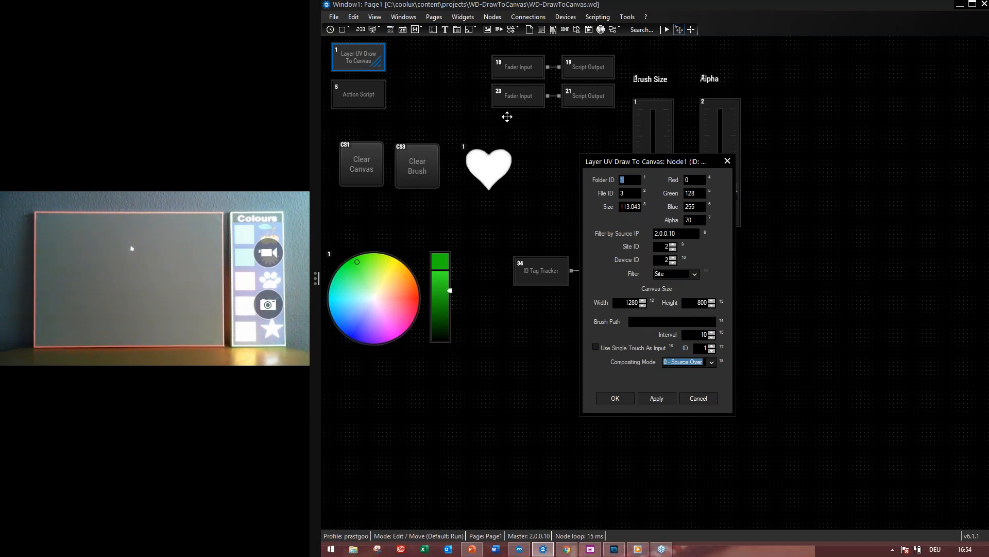
left_click(667, 29)
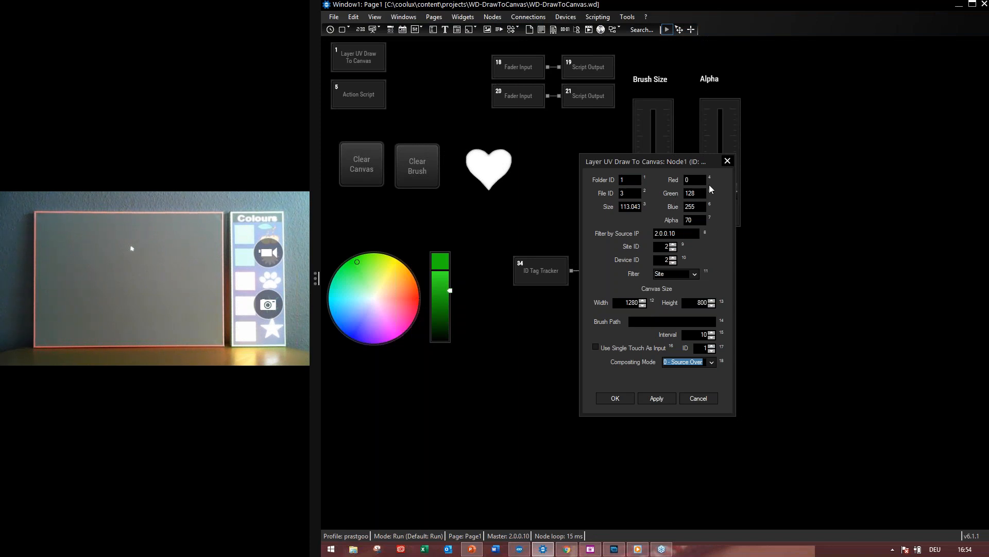
left_click(688, 397)
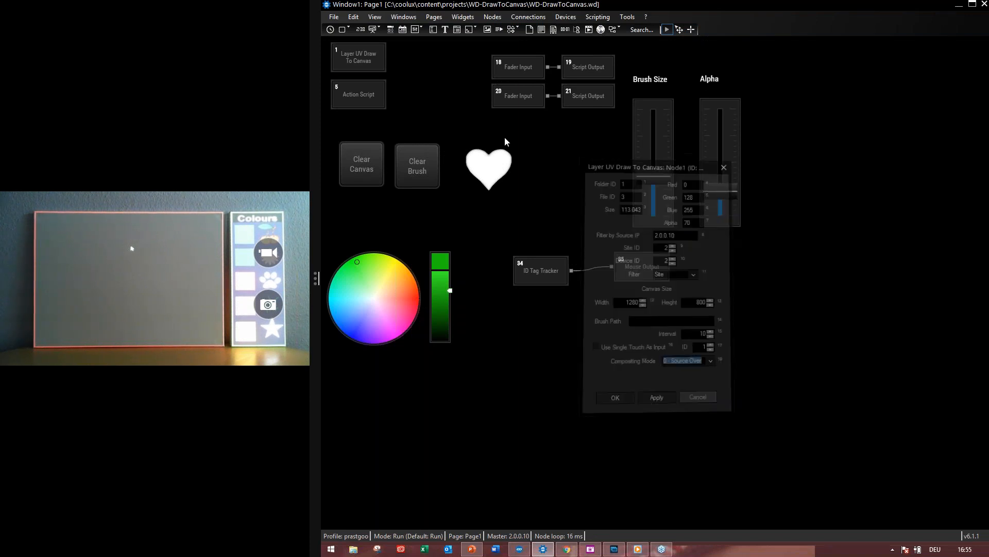
Review the Layer UV Draw To Canvas node's brush path and compositing modes, and apply the 0 - Source Over mode
double_click(363, 62)
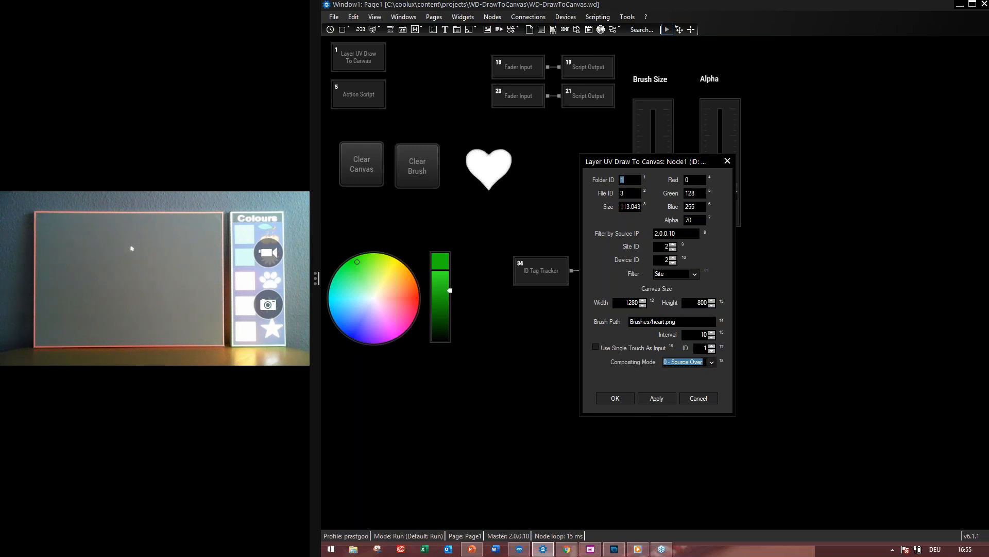
left_click(713, 361)
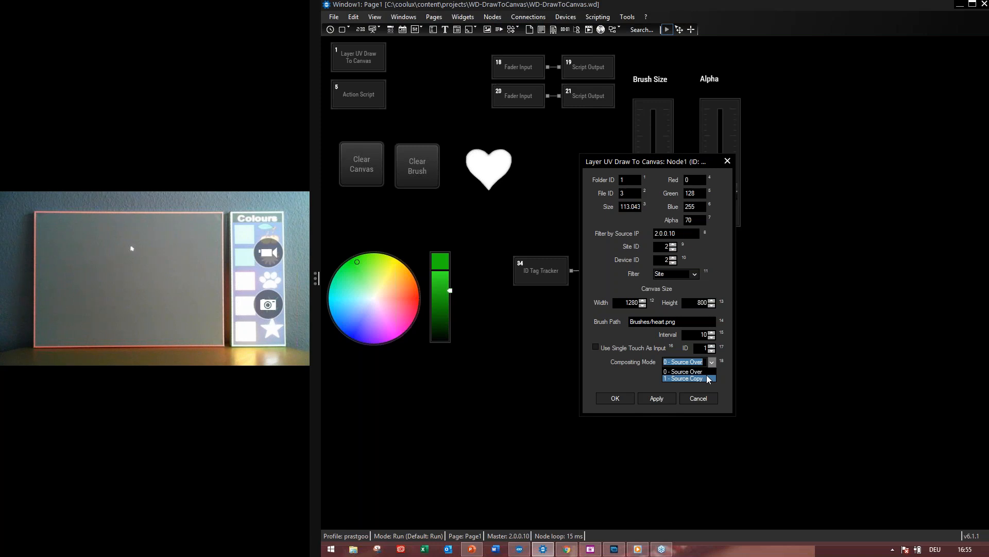
left_click(690, 379)
left_click(659, 399)
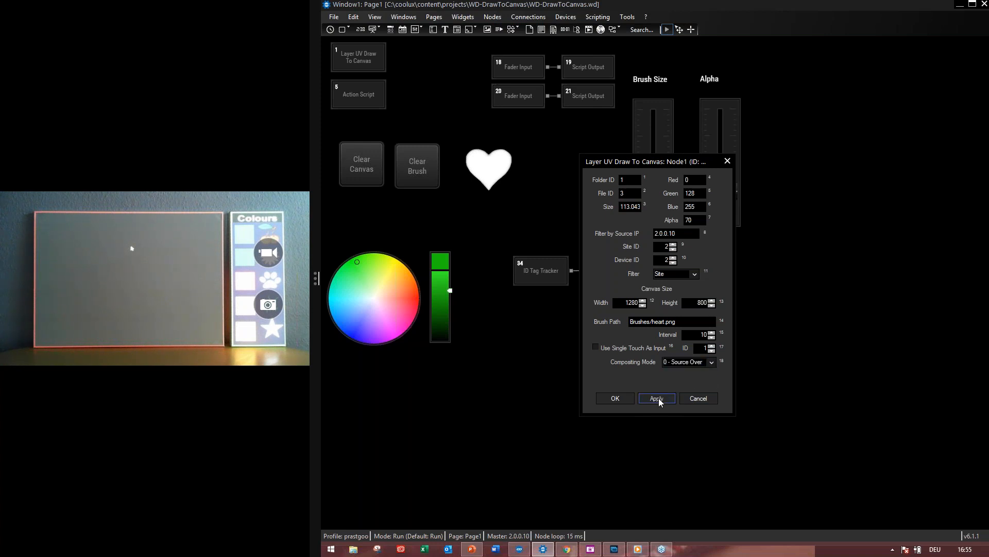
left_click(614, 398)
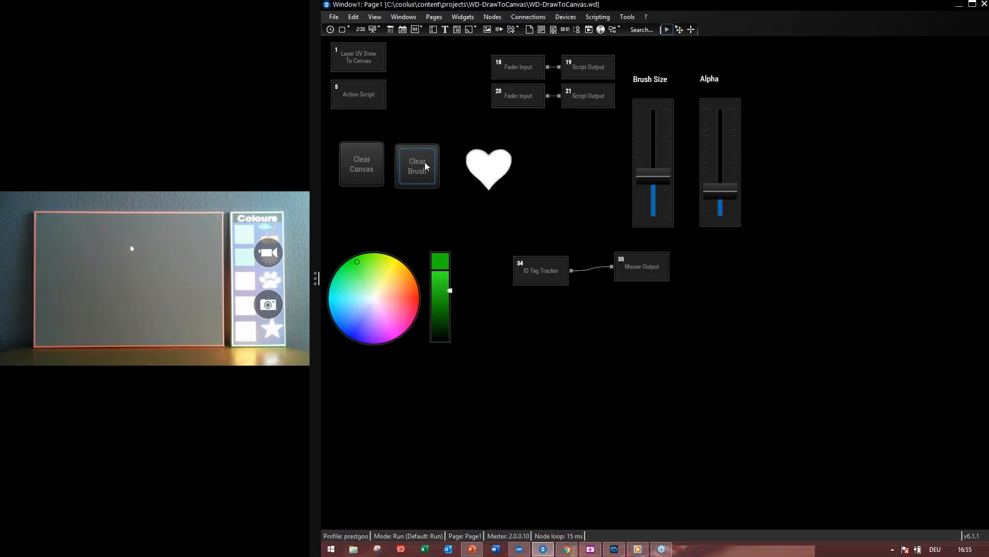
Choose a blue brush colour (32, 57, 114) and set the Layer UV Draw To Canvas node's compositing mode to 1 - Source Copy
left_click(355, 316)
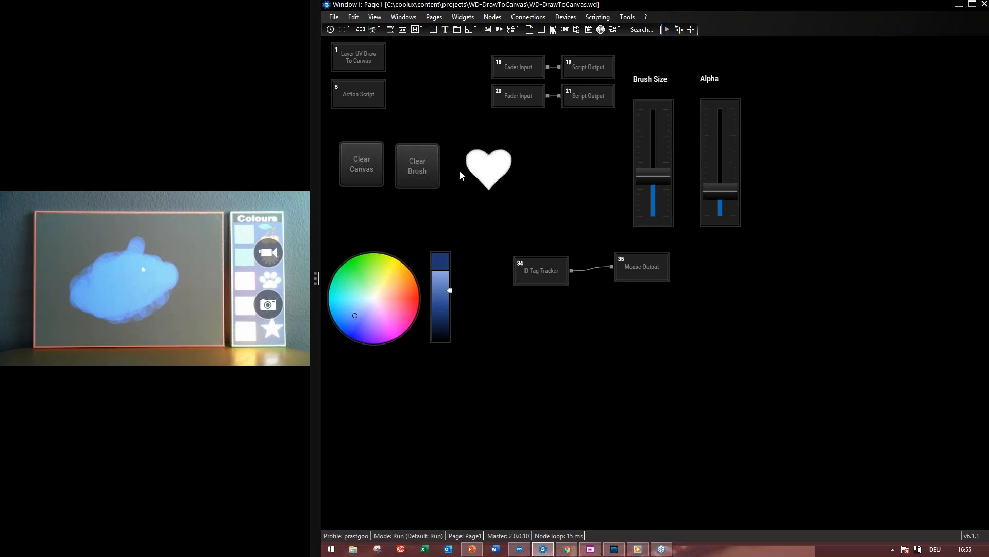
double_click(369, 56)
left_click(710, 364)
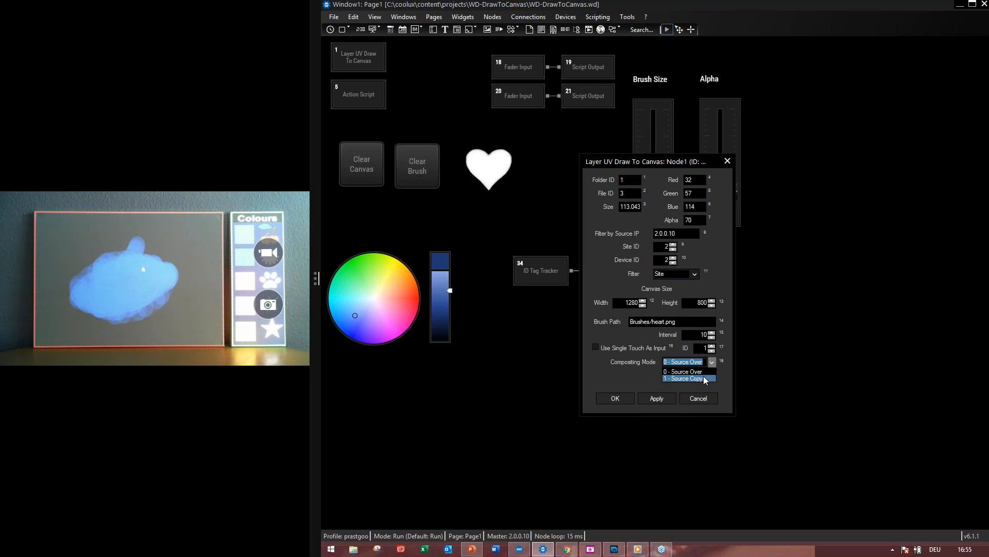
left_click(704, 378)
left_click(664, 399)
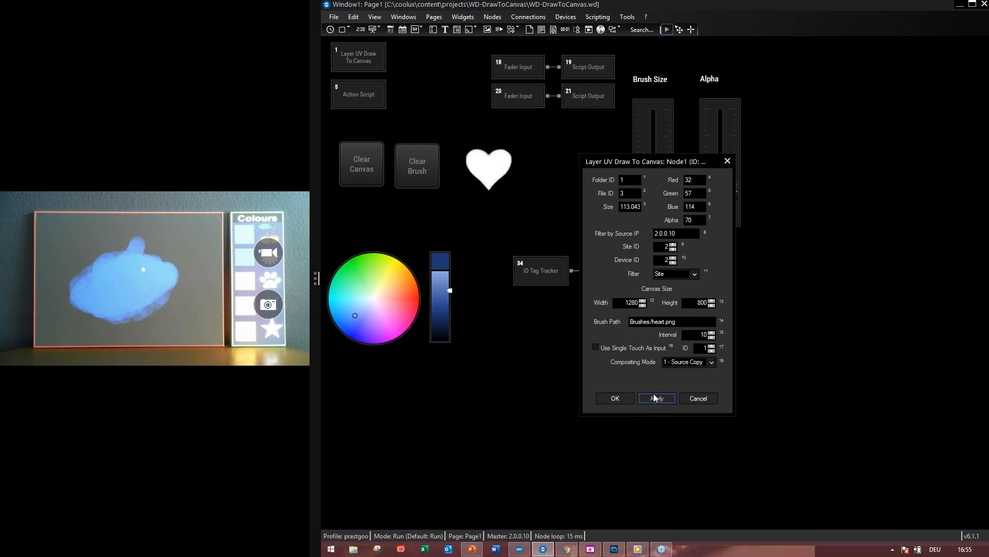
left_click(616, 399)
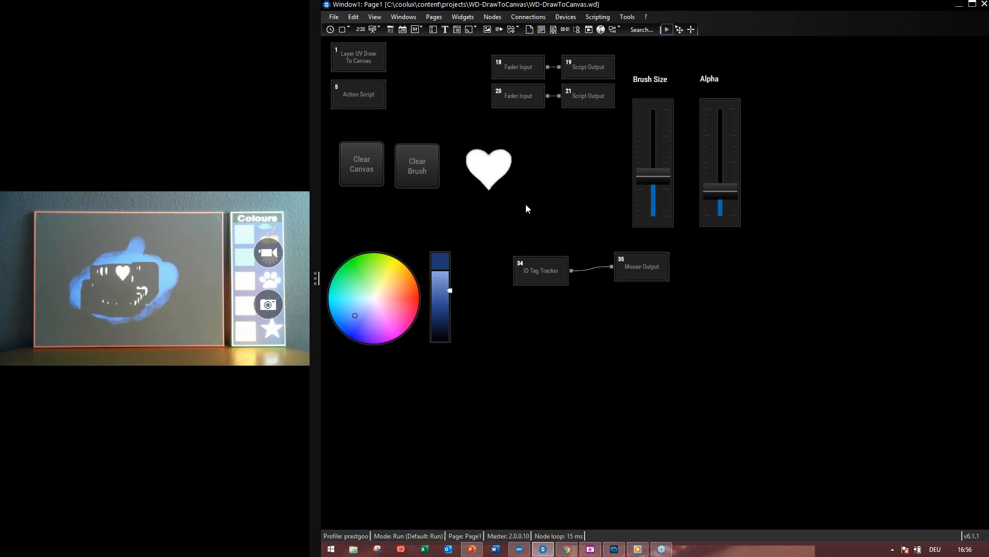
Set the Layer UV Draw To Canvas node's compositing mode to 0 - Source Over and clear the canvas
double_click(362, 55)
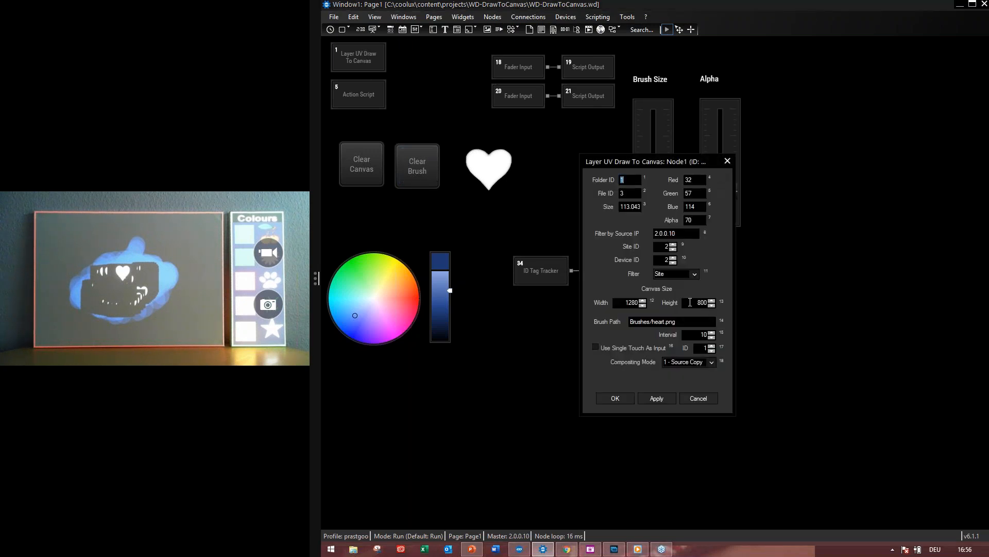
left_click(712, 363)
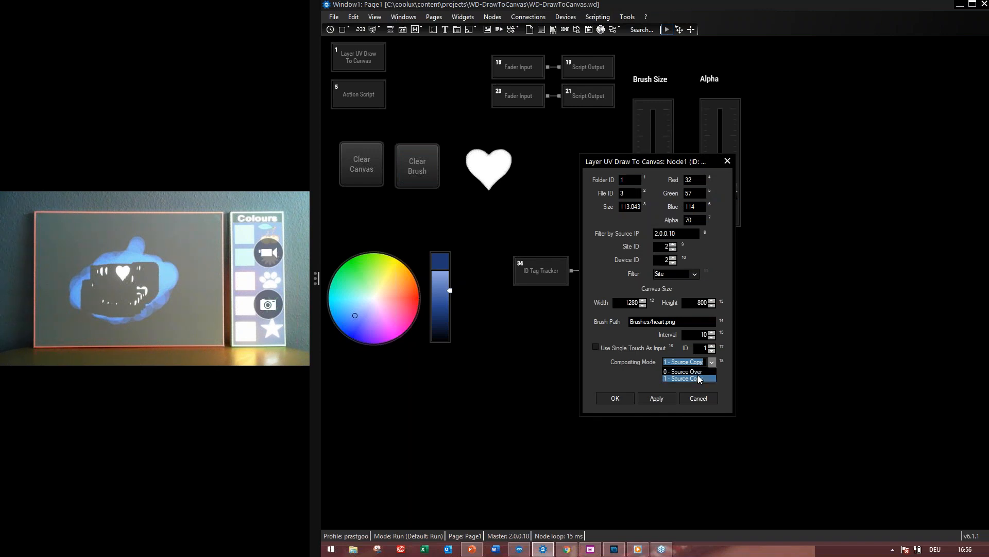
left_click(700, 372)
left_click(660, 398)
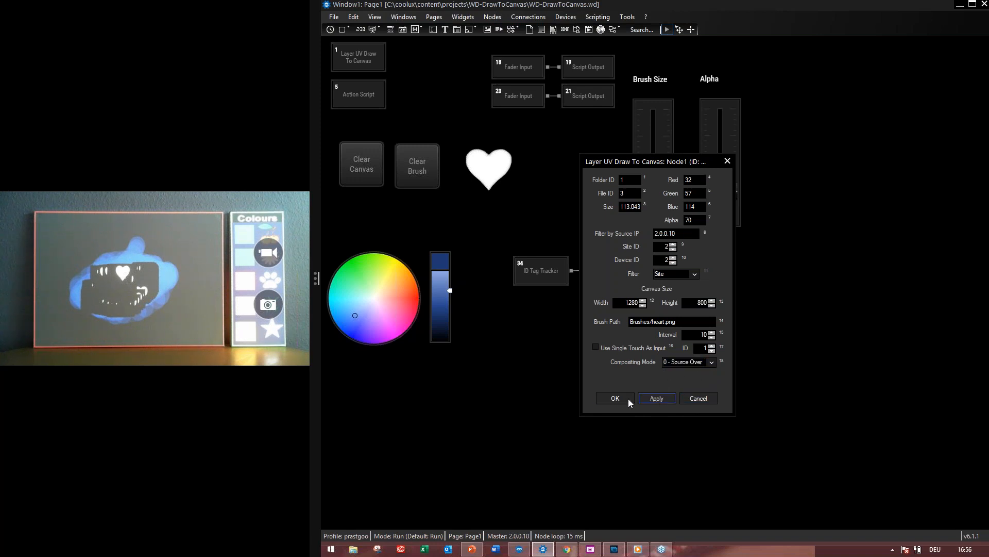
left_click(627, 398)
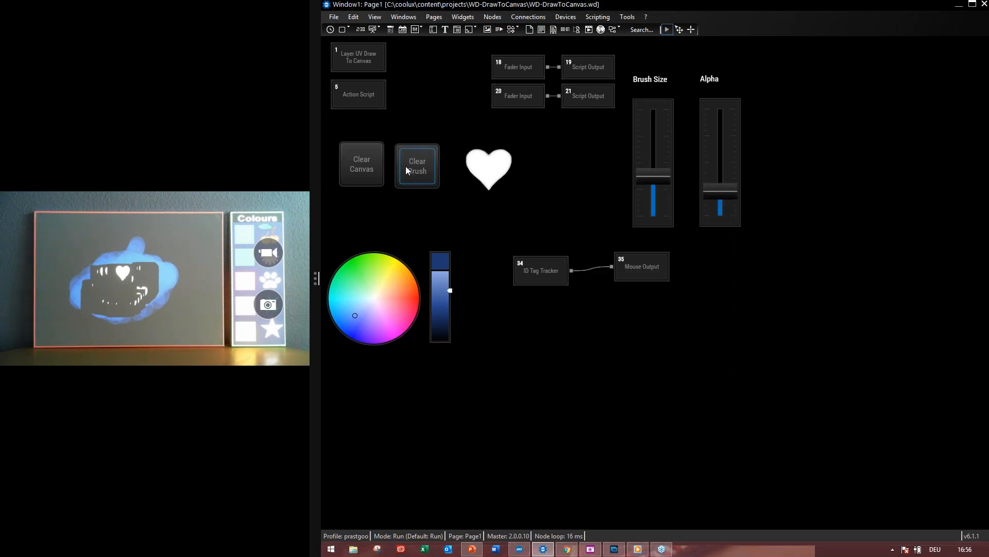
left_click(365, 162)
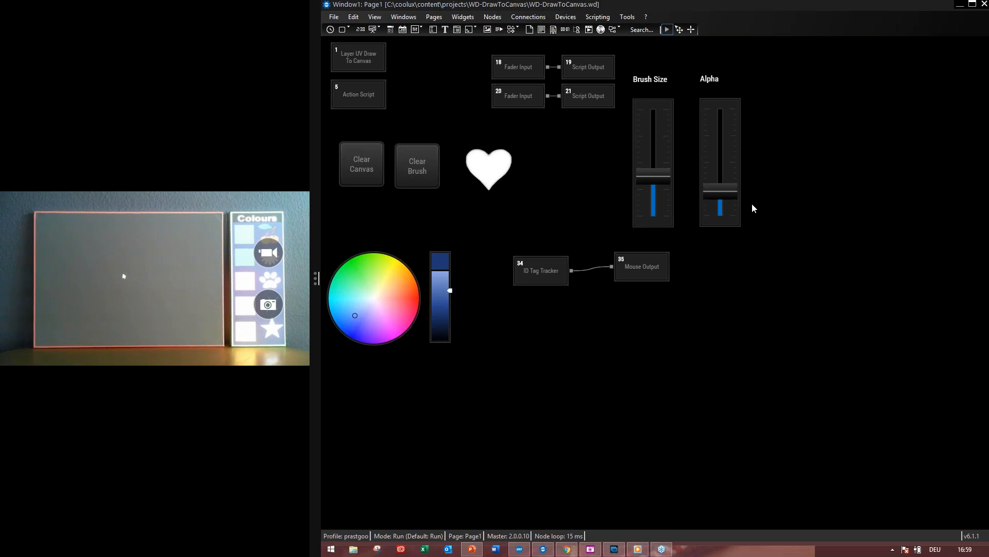
Examine the Clear Brush button's On Press Script, button styles and interaction settings, and close its properties
right_click(415, 177)
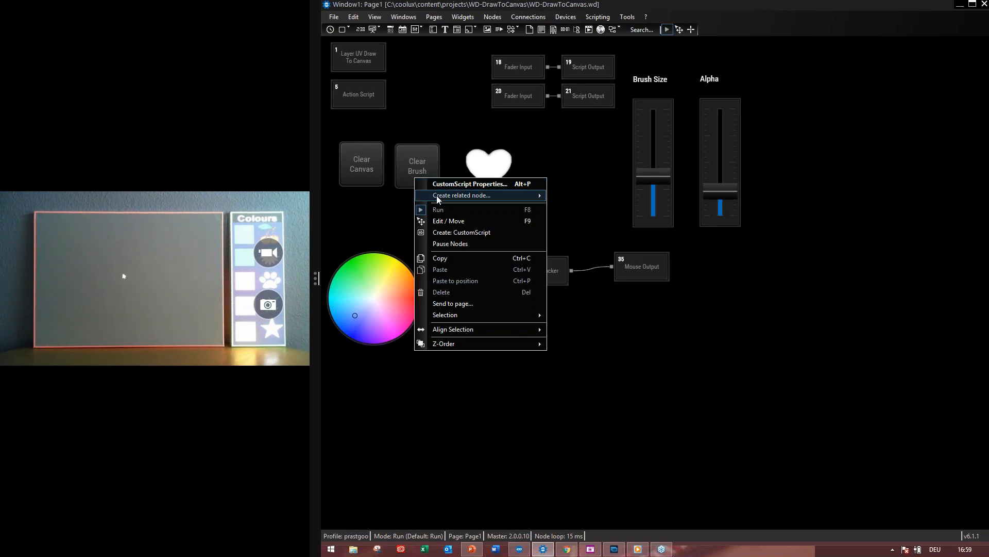
left_click(438, 185)
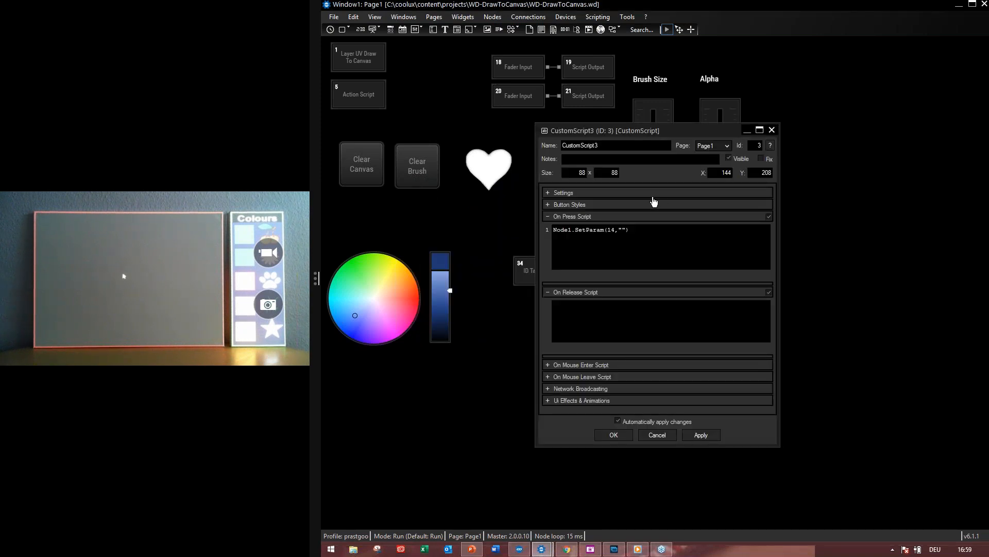
left_click(636, 209)
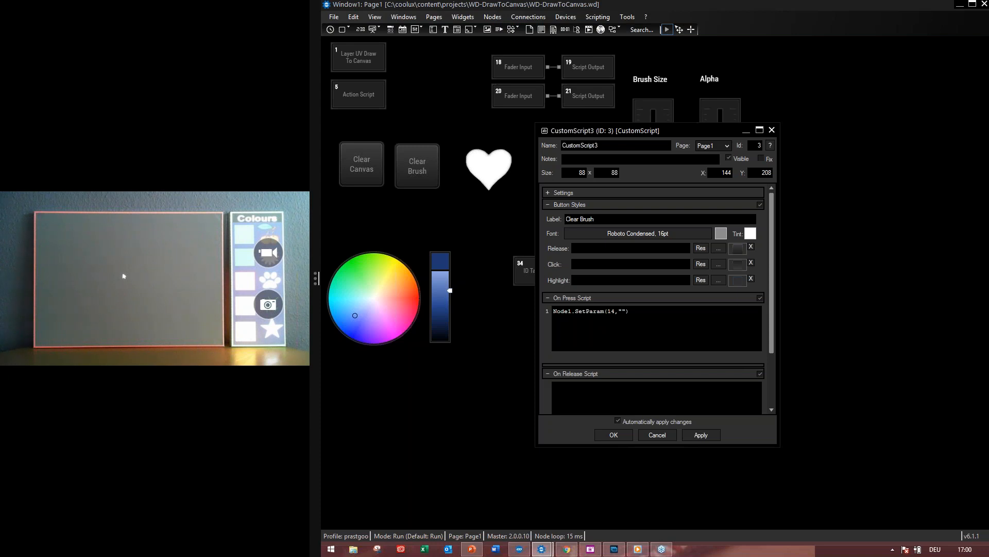
left_click(620, 193)
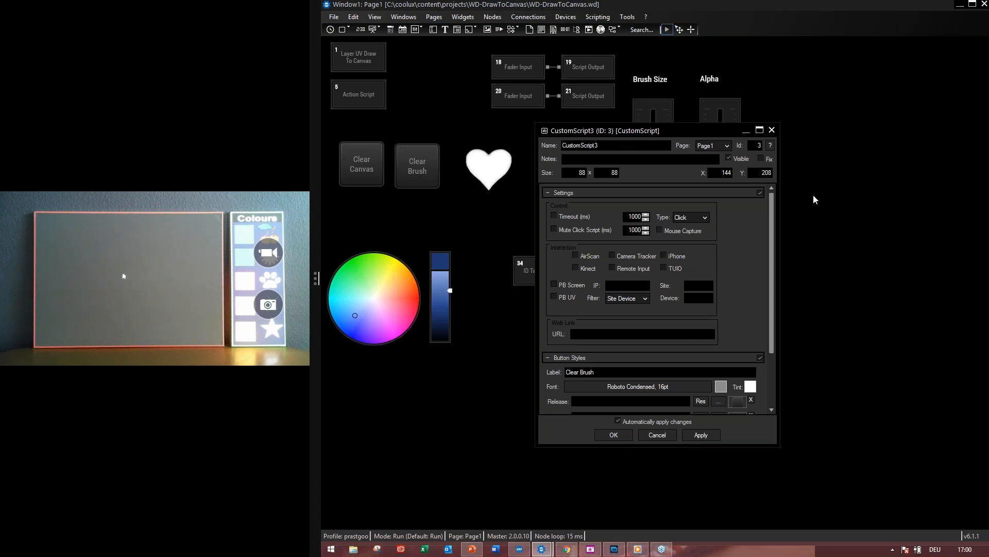
left_click(772, 130)
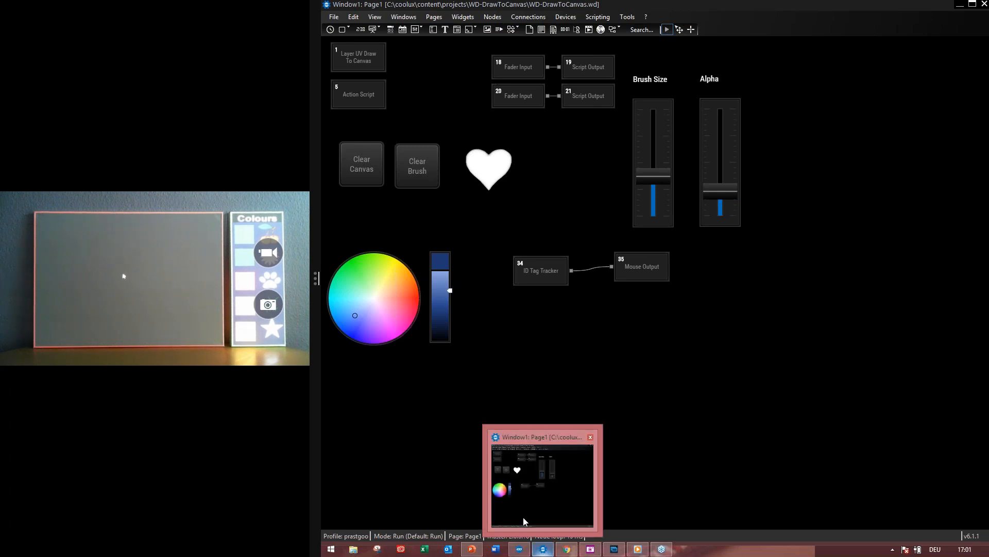
Switch to the Webinar_DrawToCanvas presentation in PowerPoint and advance past the Links slide to the closing slide
left_click(472, 549)
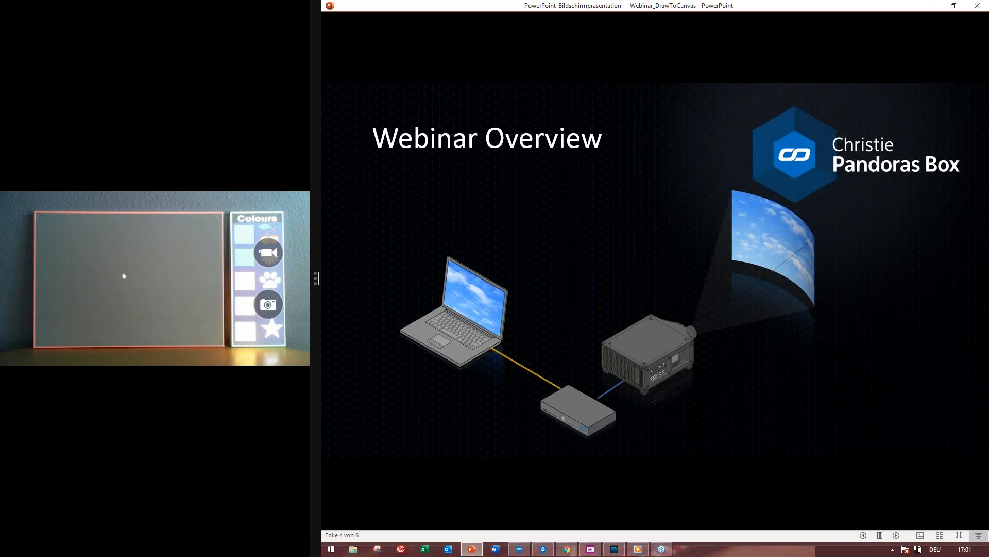
key("Right")
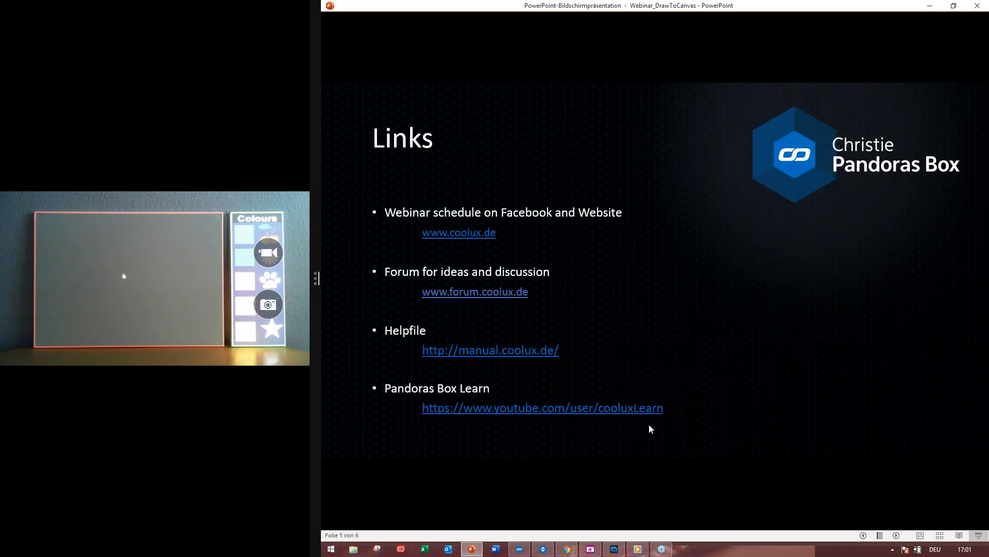
key("Right")
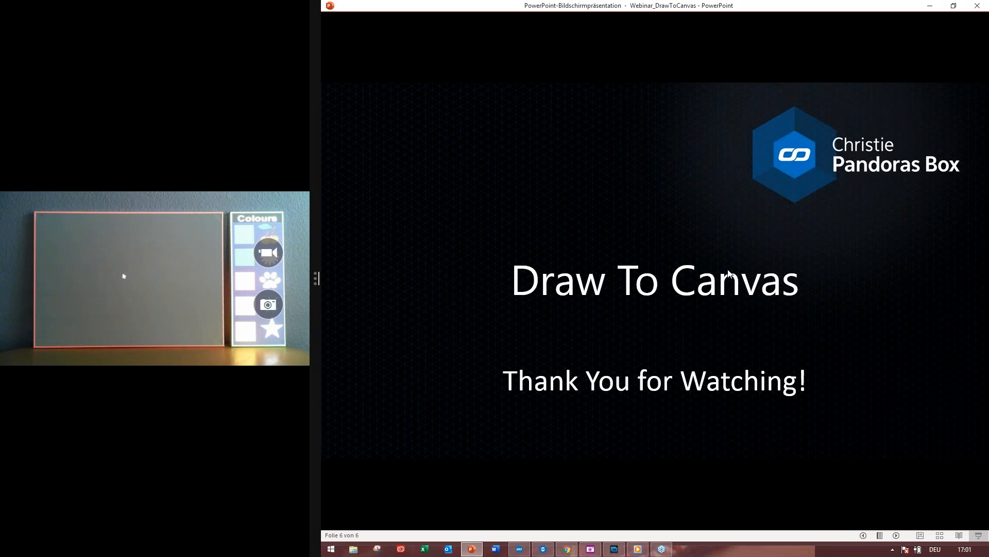